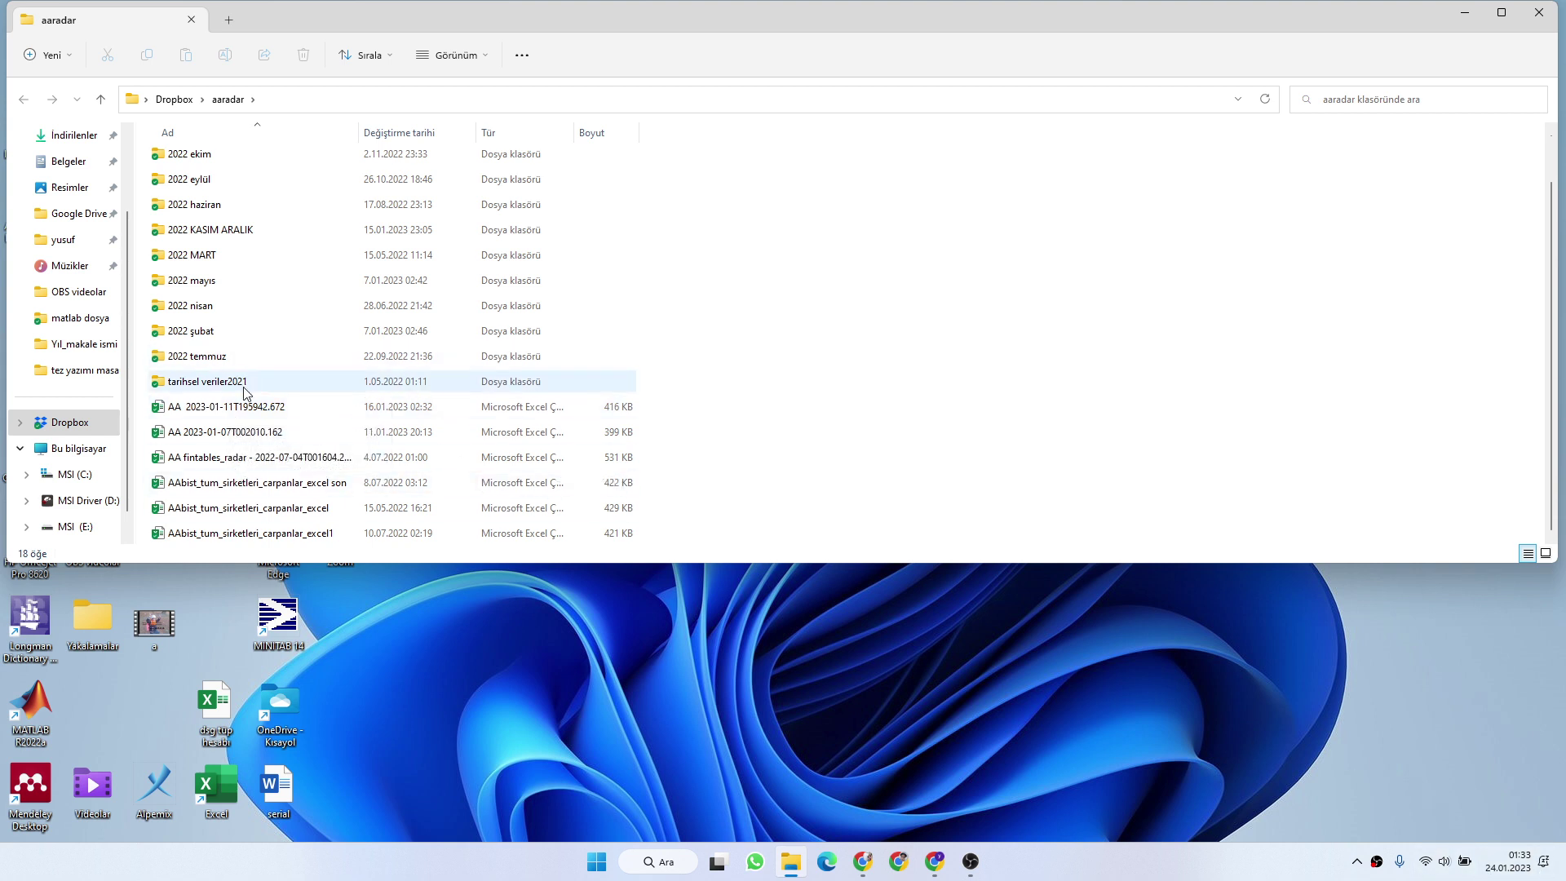
Open the workbook AA 2023-01-11T195942.672 and widen the empty column AS beside the Sayfa1 table
click(287, 411)
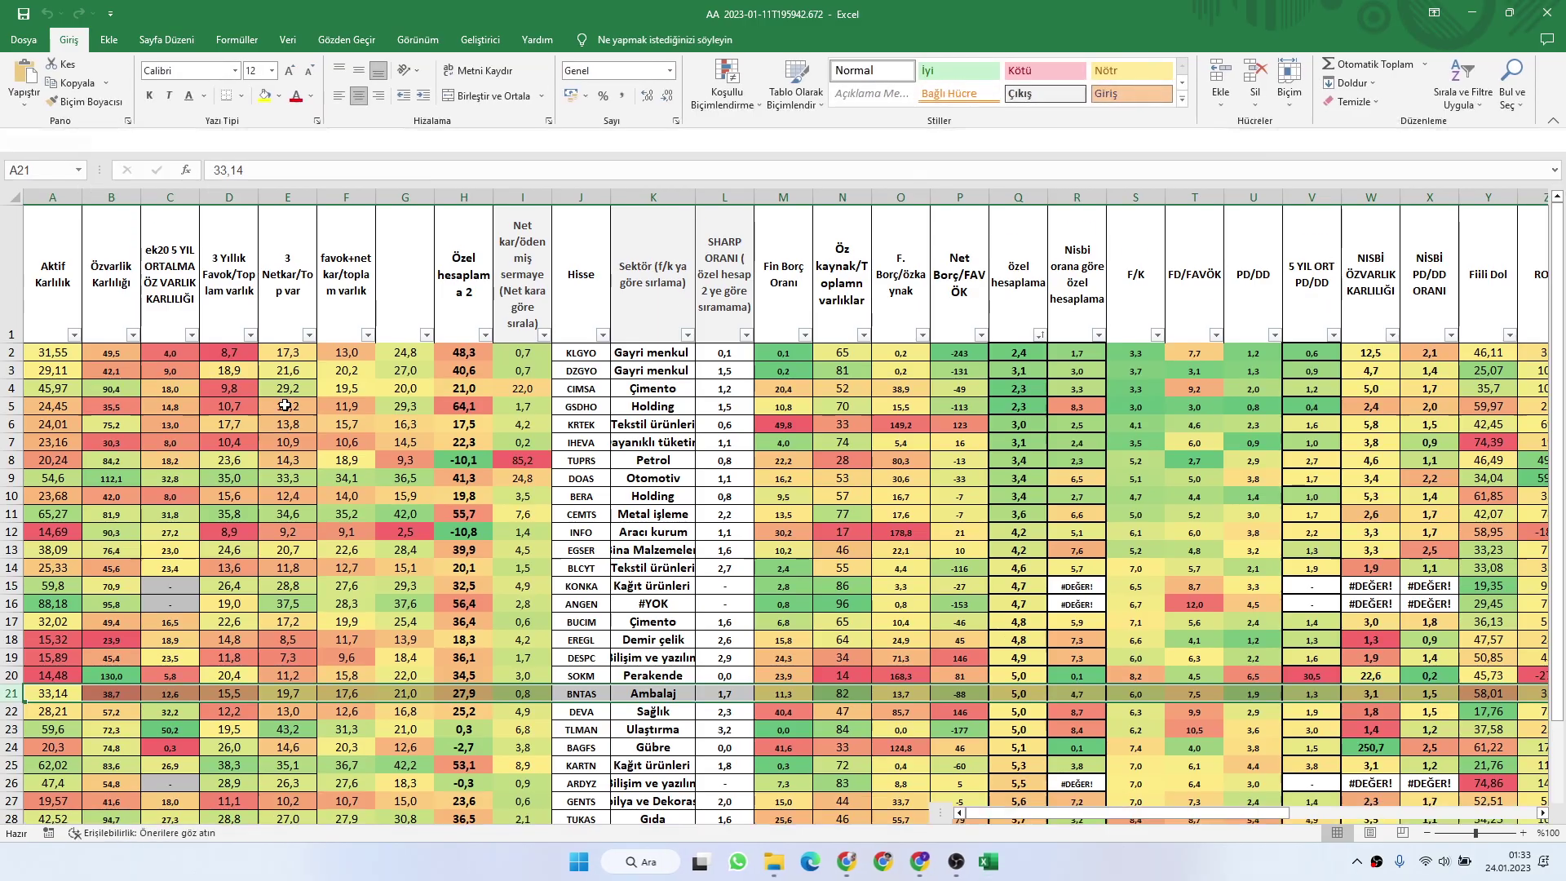
scroll(839, 454, down, 5)
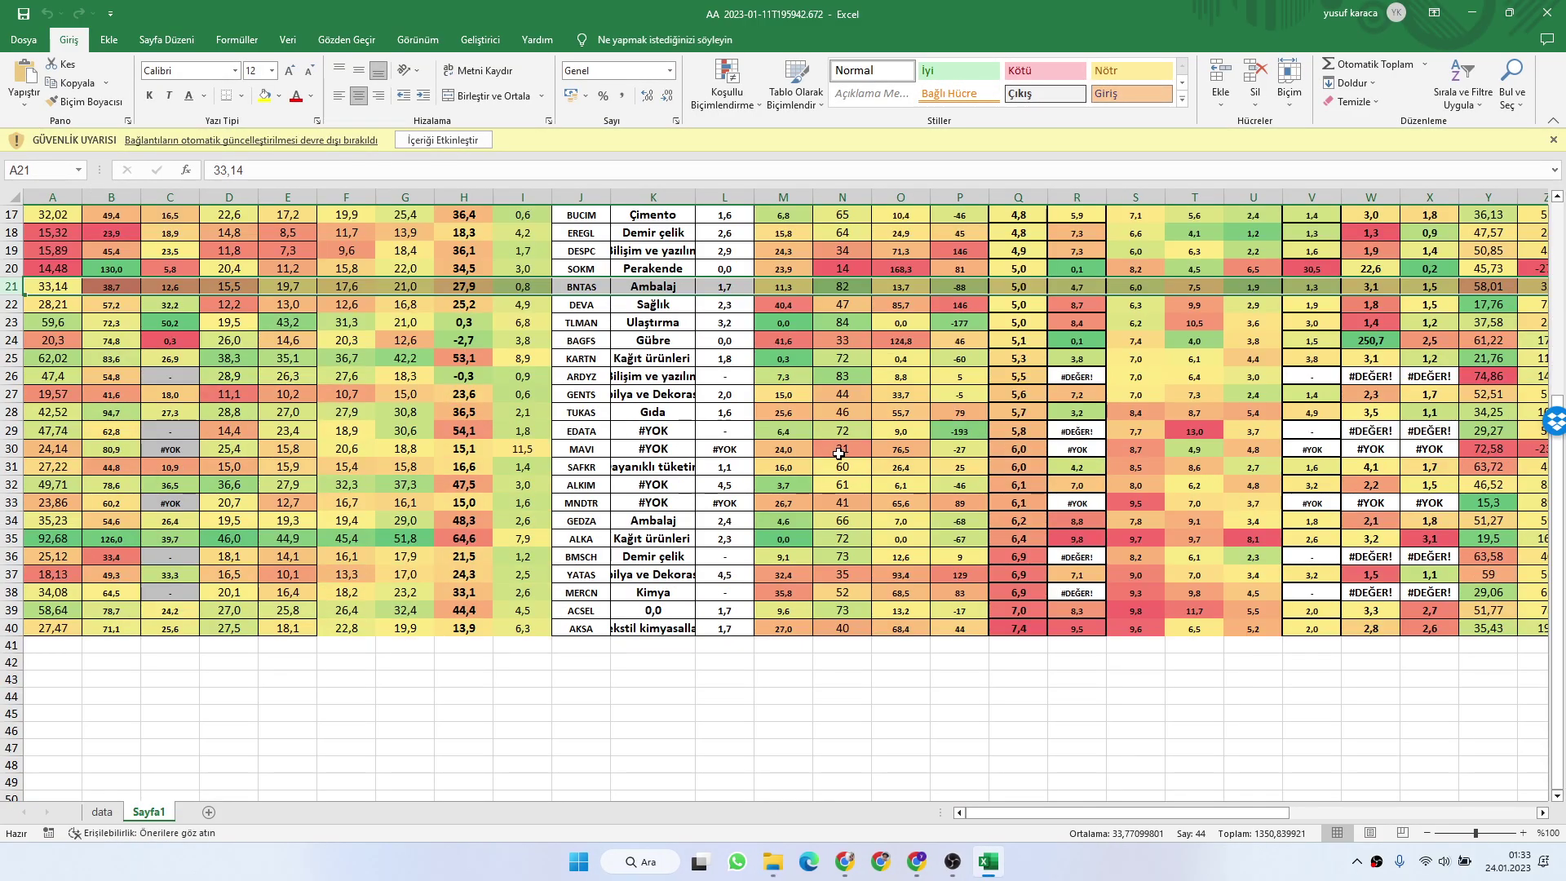
scroll(838, 453, up, 3)
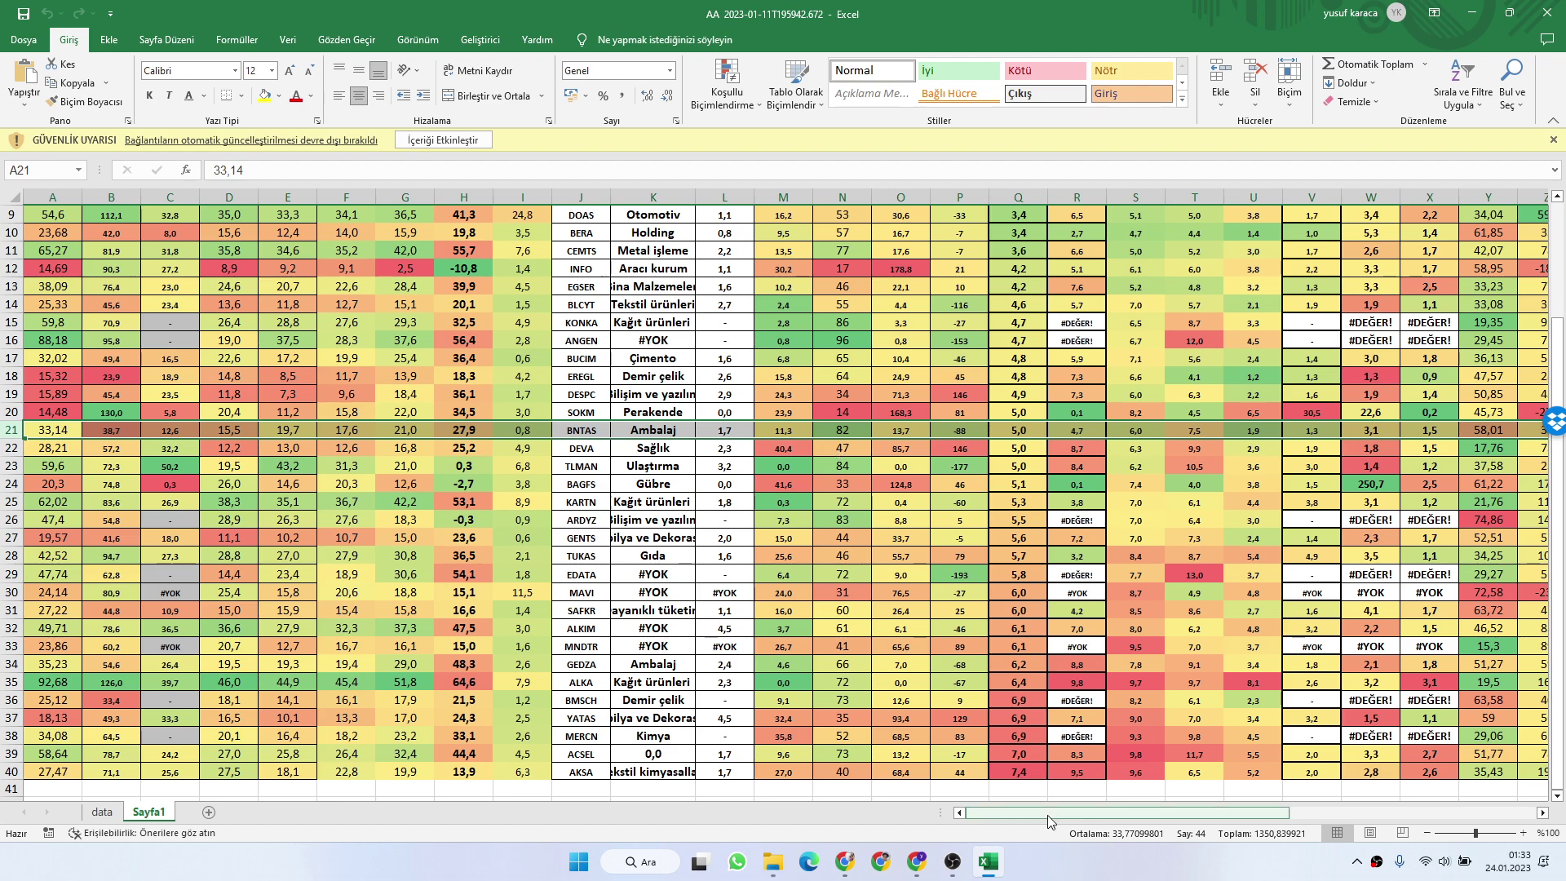
drag(1089, 821, 1336, 816)
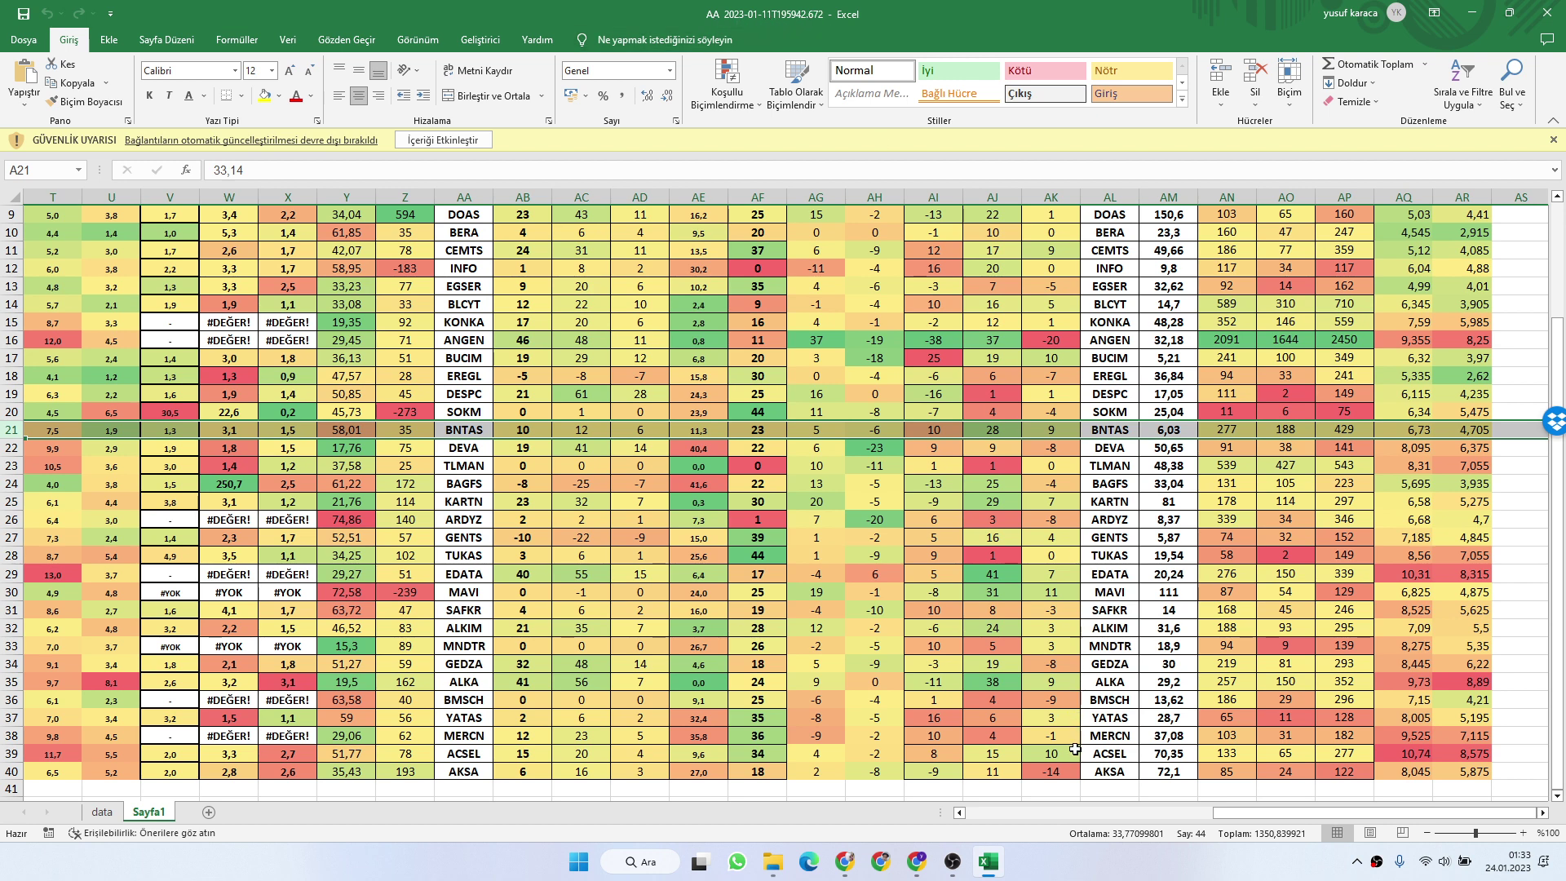
click(1542, 812)
click(1542, 813)
click(1542, 812)
click(1543, 812)
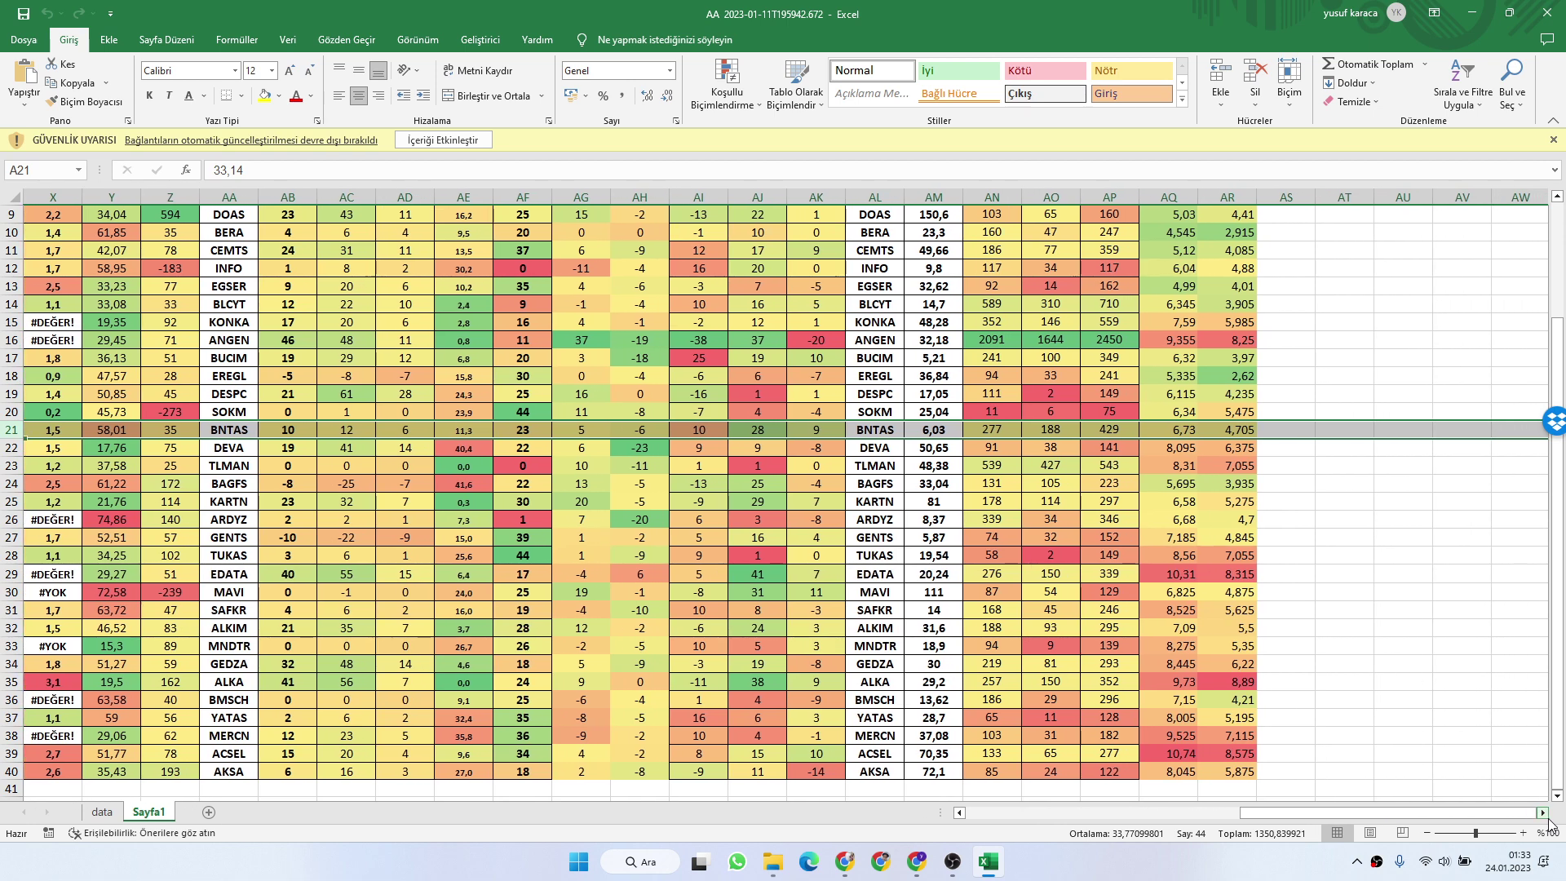
scroll(1298, 424, up, 3)
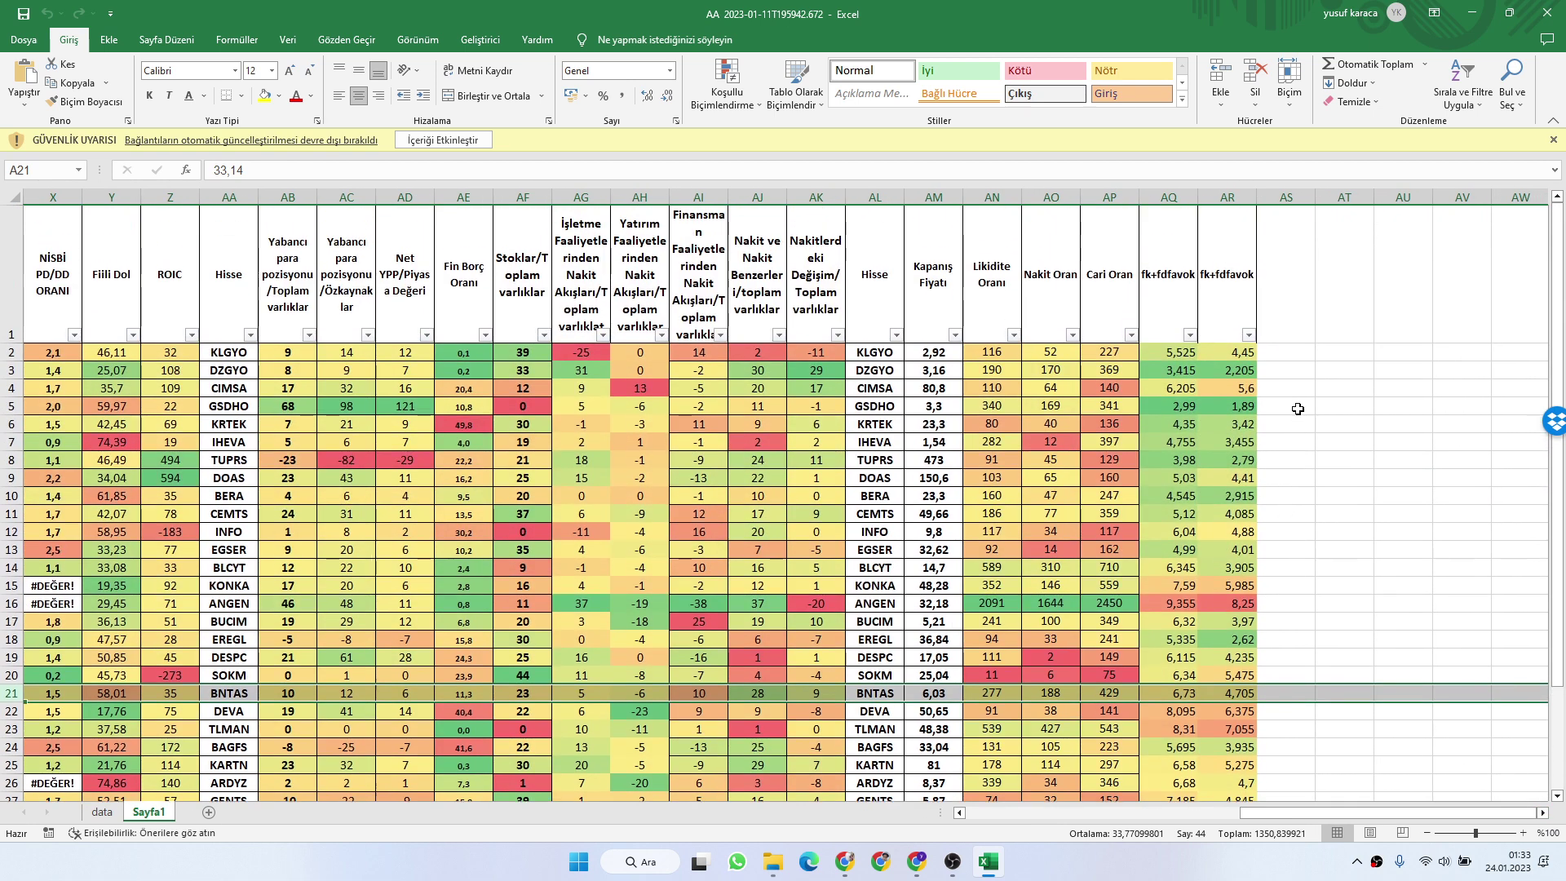
drag(1314, 196, 1434, 193)
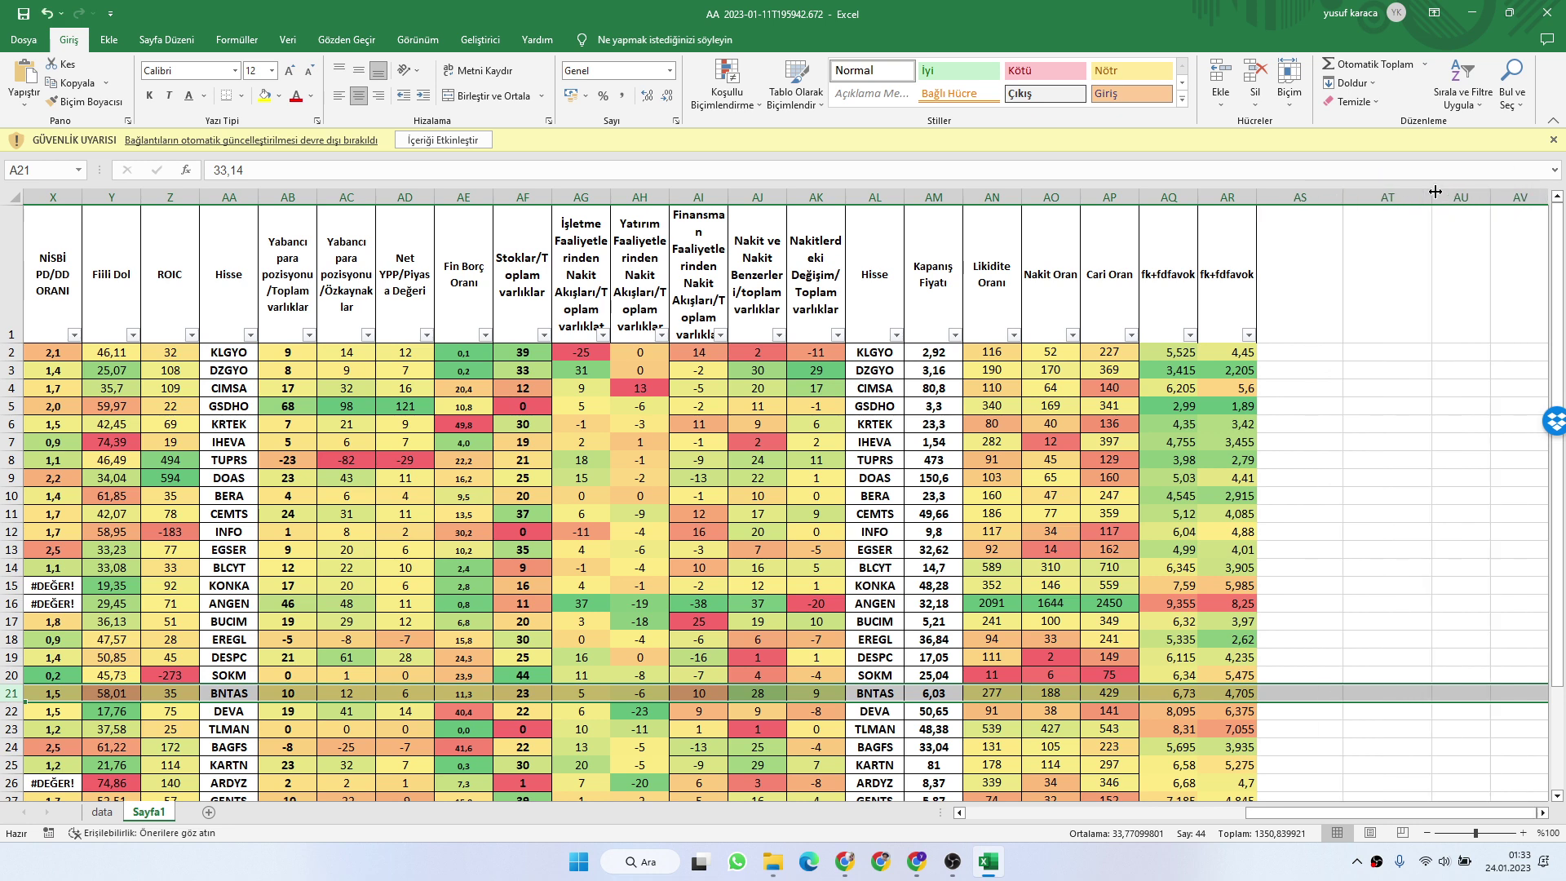
click(1289, 359)
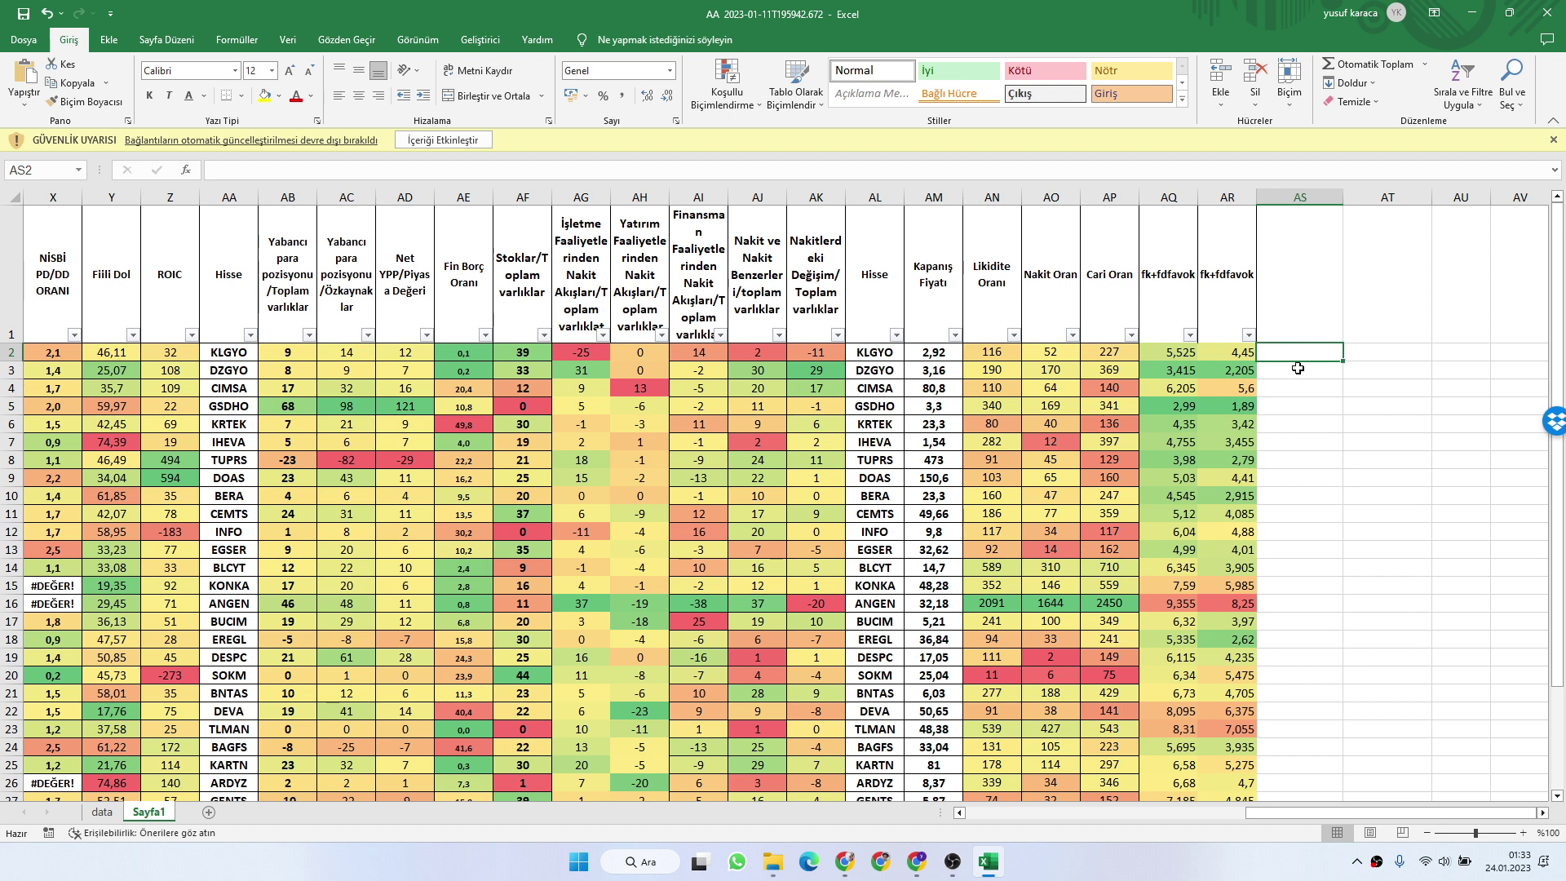
Switch to Chrome, open the Fintables Radar page and load the saved search ORTA SEÇİM
click(880, 861)
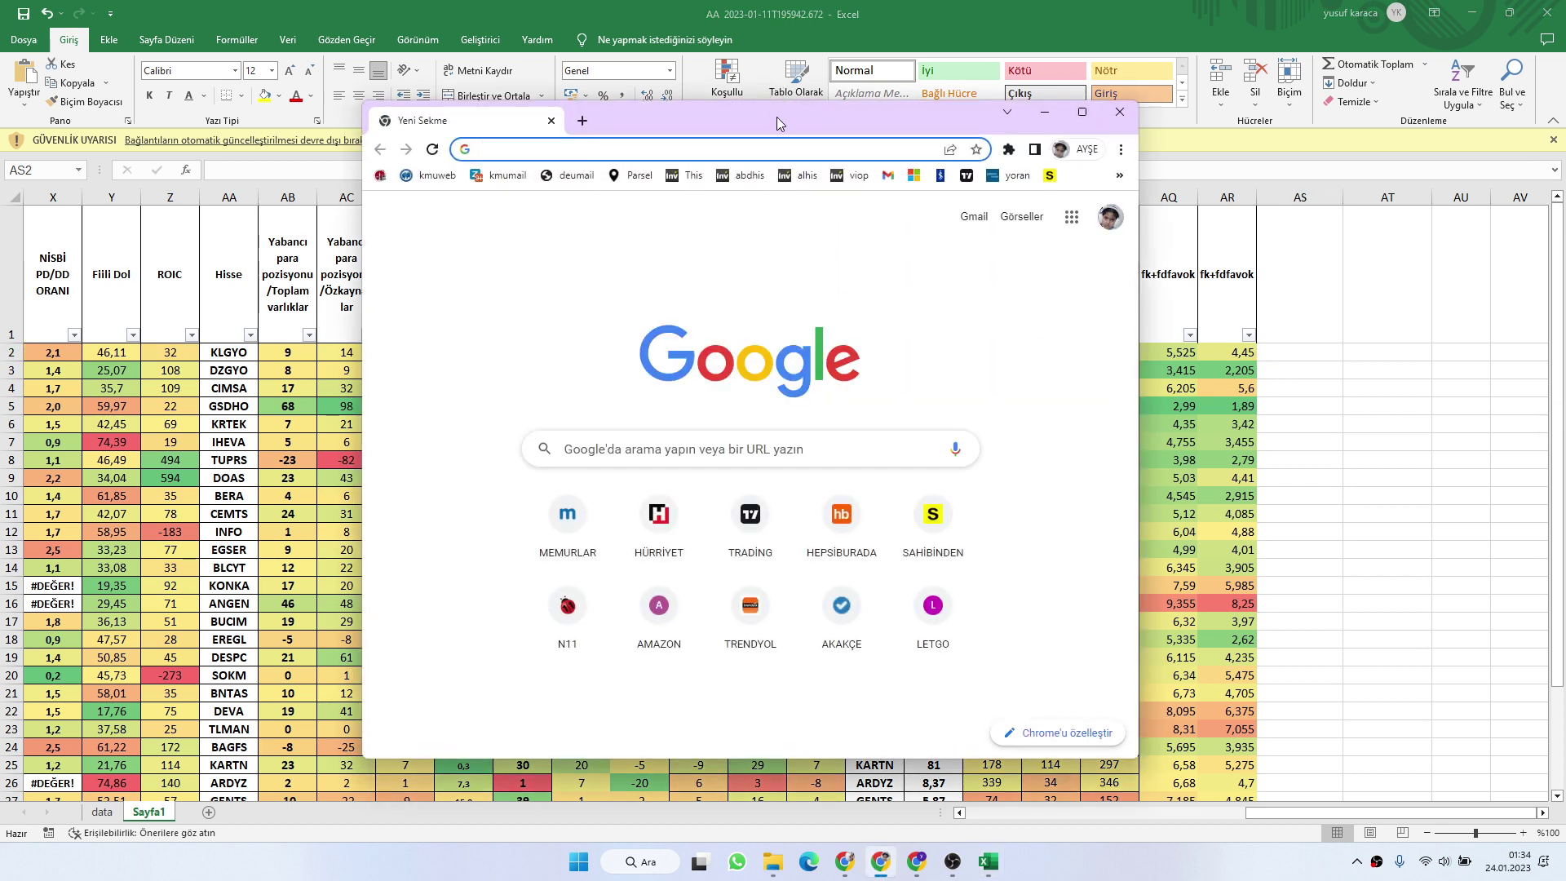
double_click(777, 123)
click(1001, 69)
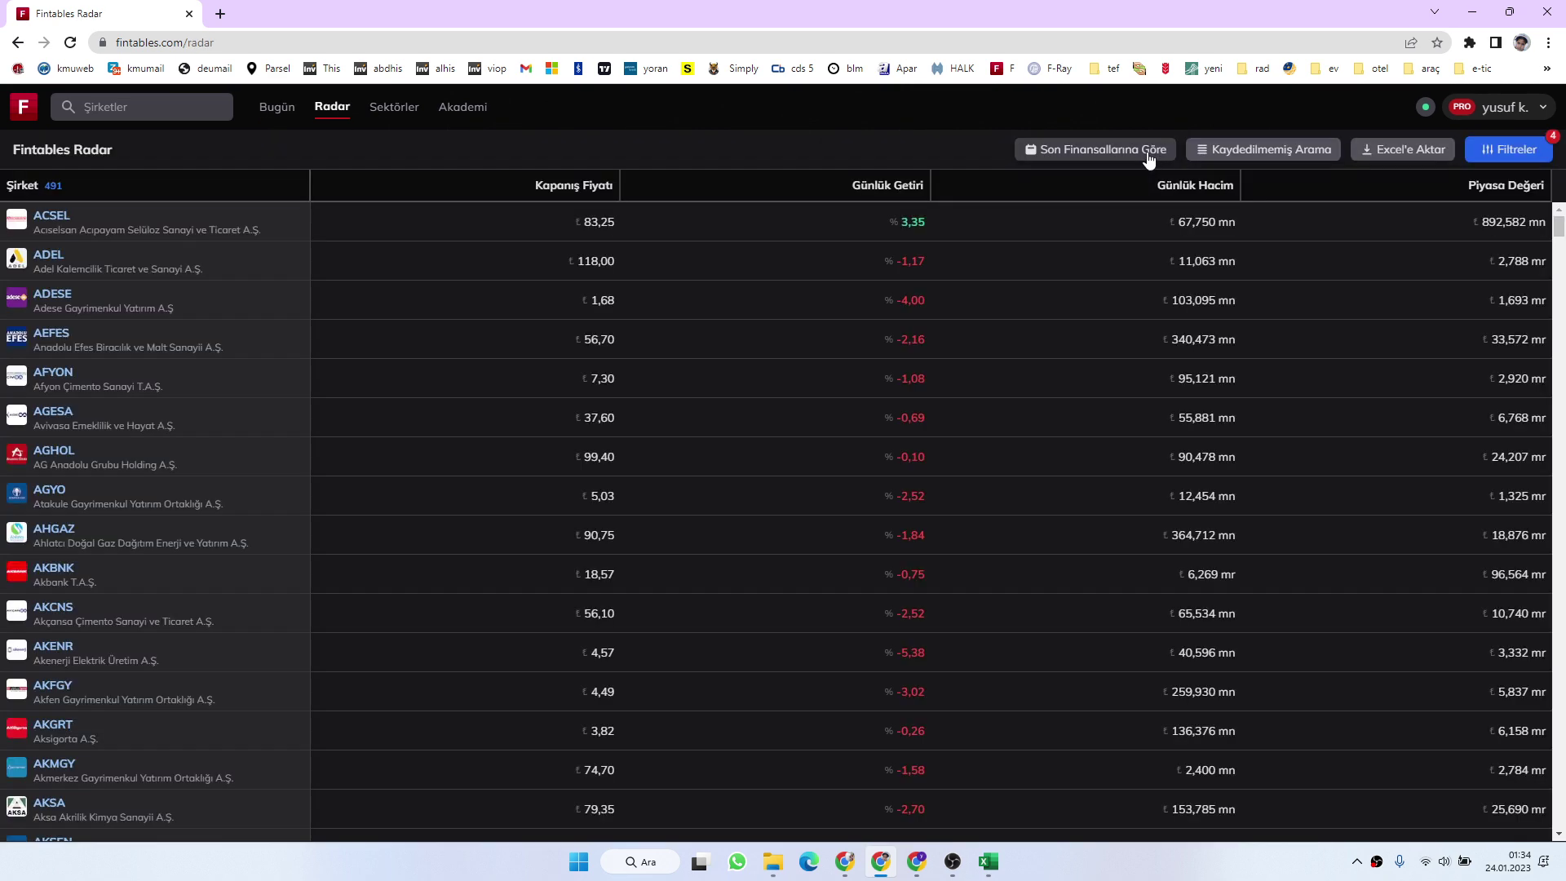
click(1251, 150)
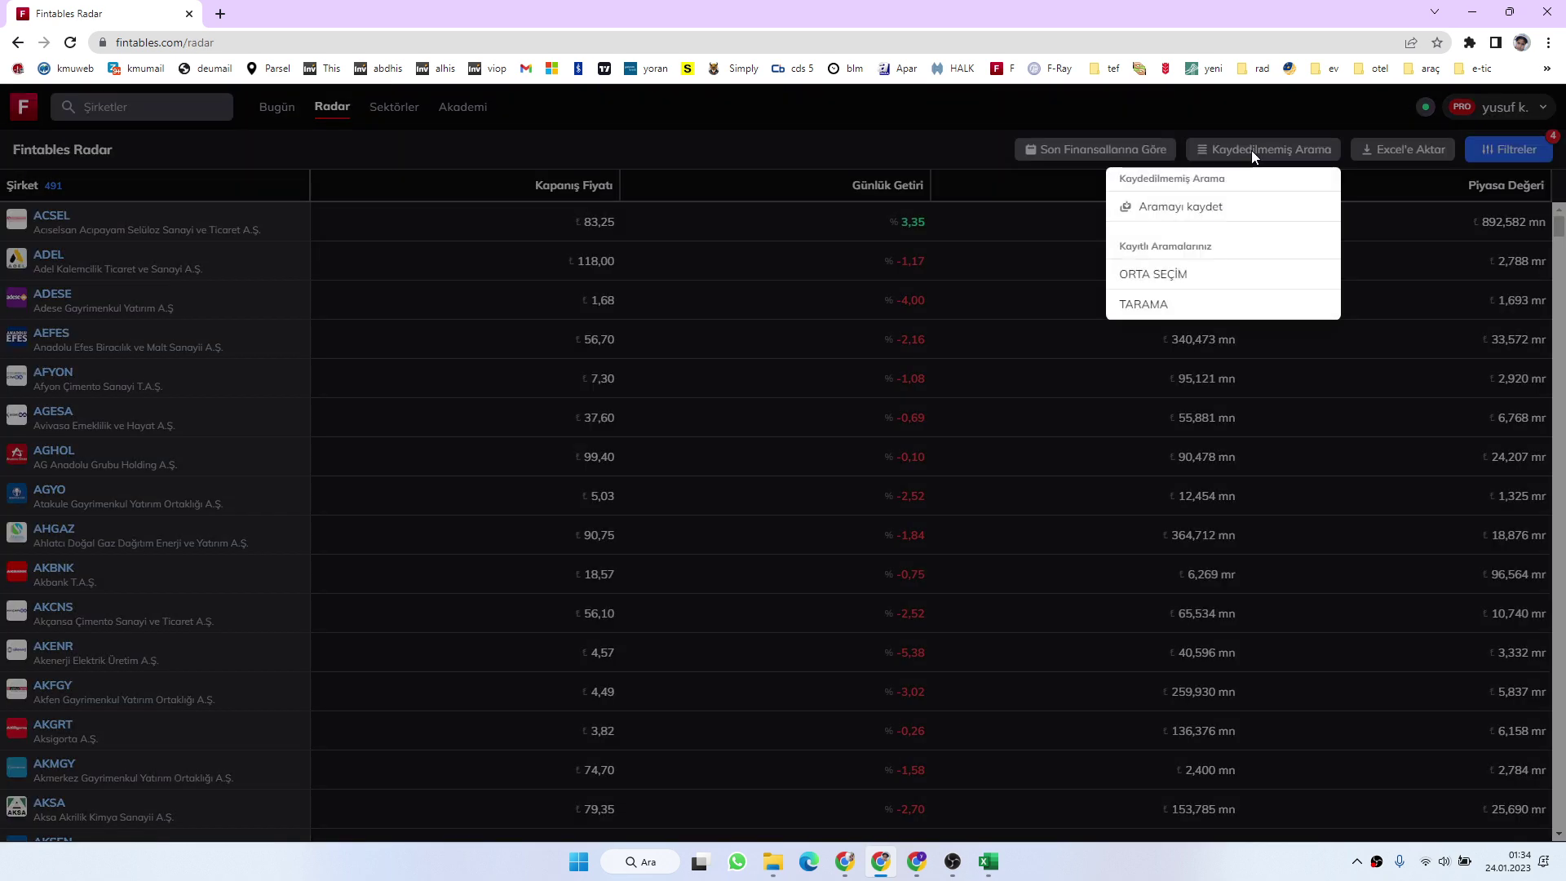
click(1159, 278)
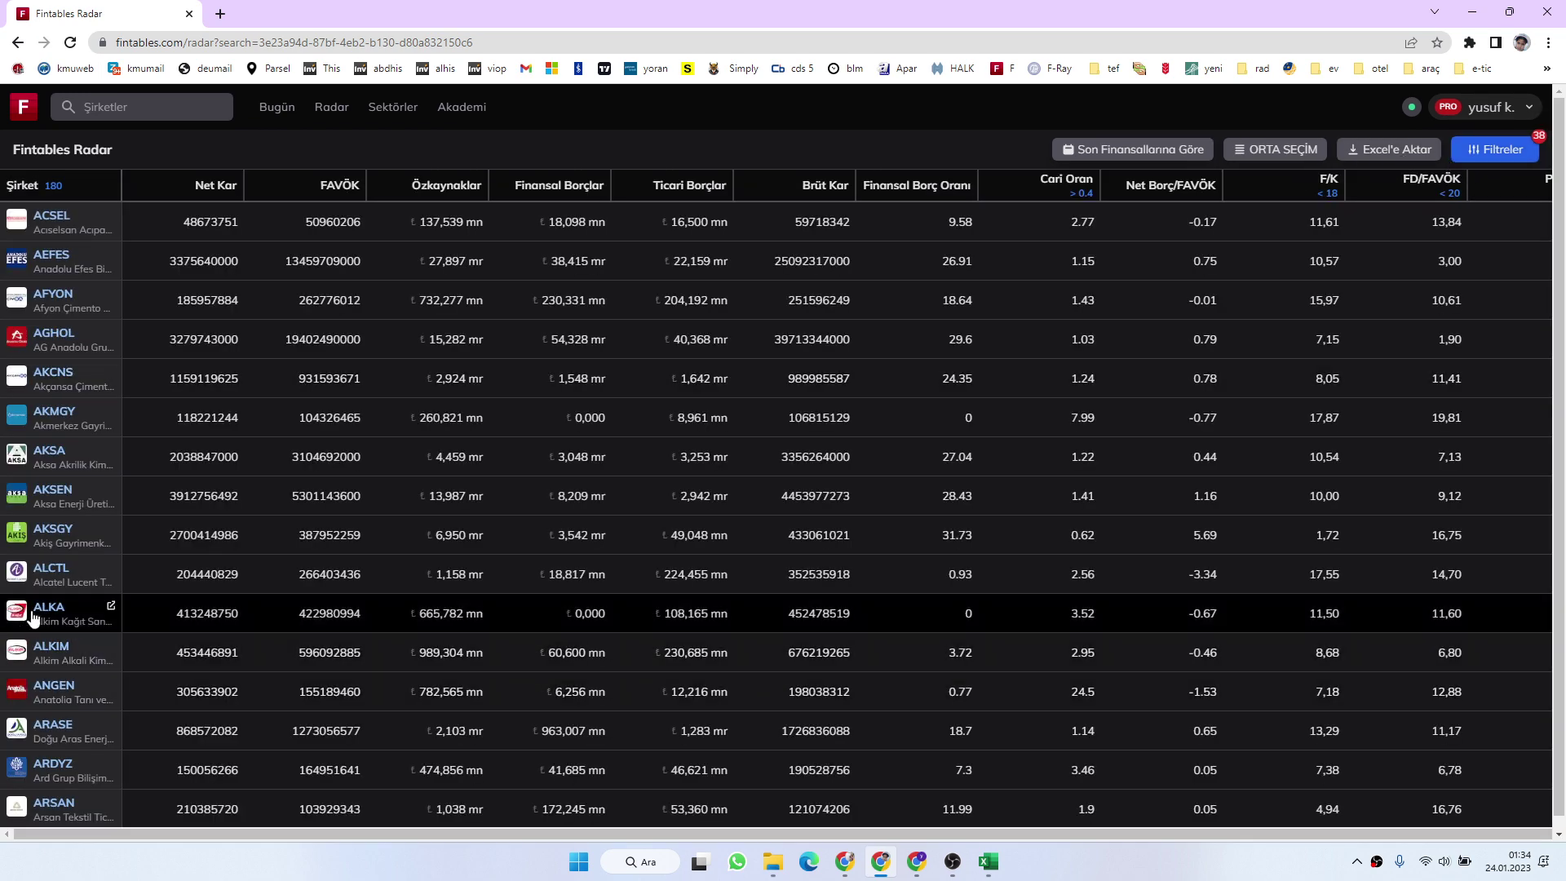
Export the ORTA SEÇİM company list to Excel and open the downloaded fintables_radar file
scroll(40, 695, down, 20)
scroll(42, 691, down, 5)
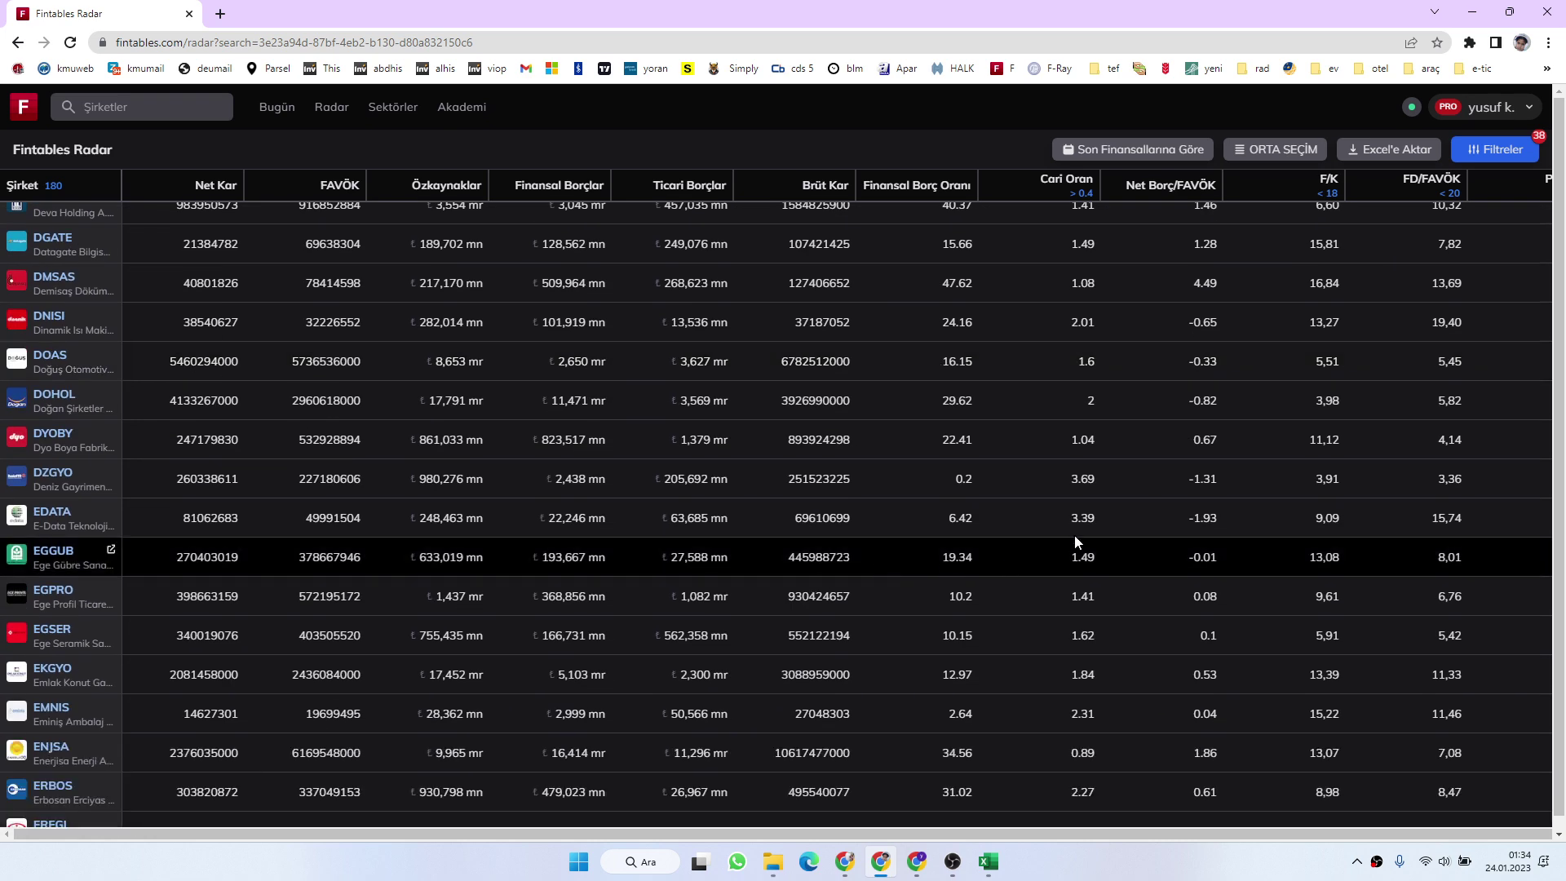
click(1389, 149)
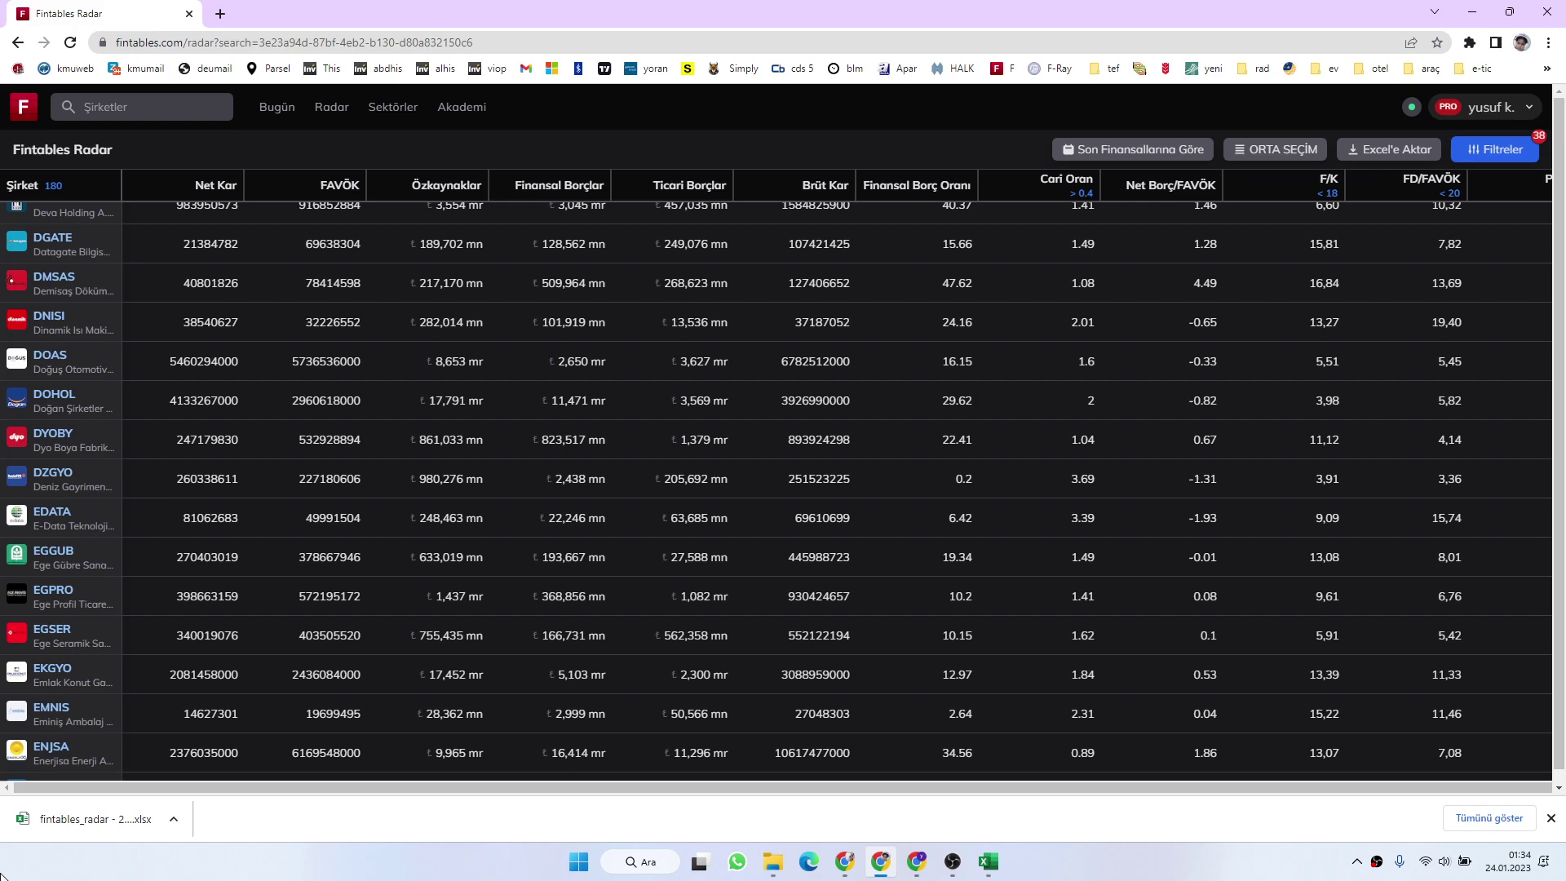
click(84, 818)
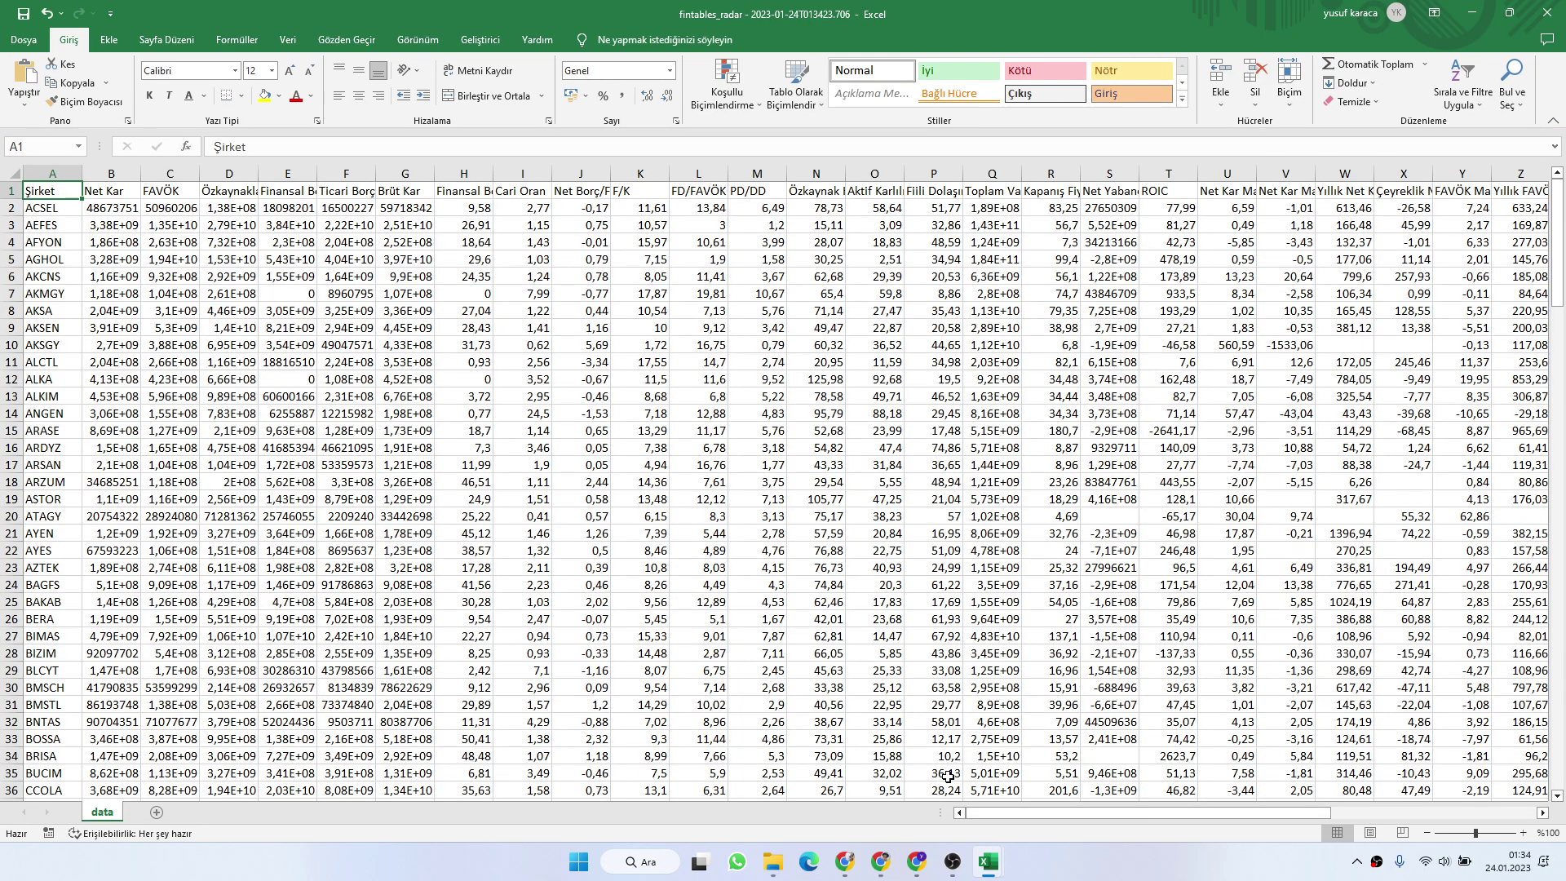
Return to the AA workbook and start a DÜŞEYARA formula in Sayfa1 cell AS2 with AL2 as the lookup value
click(1472, 13)
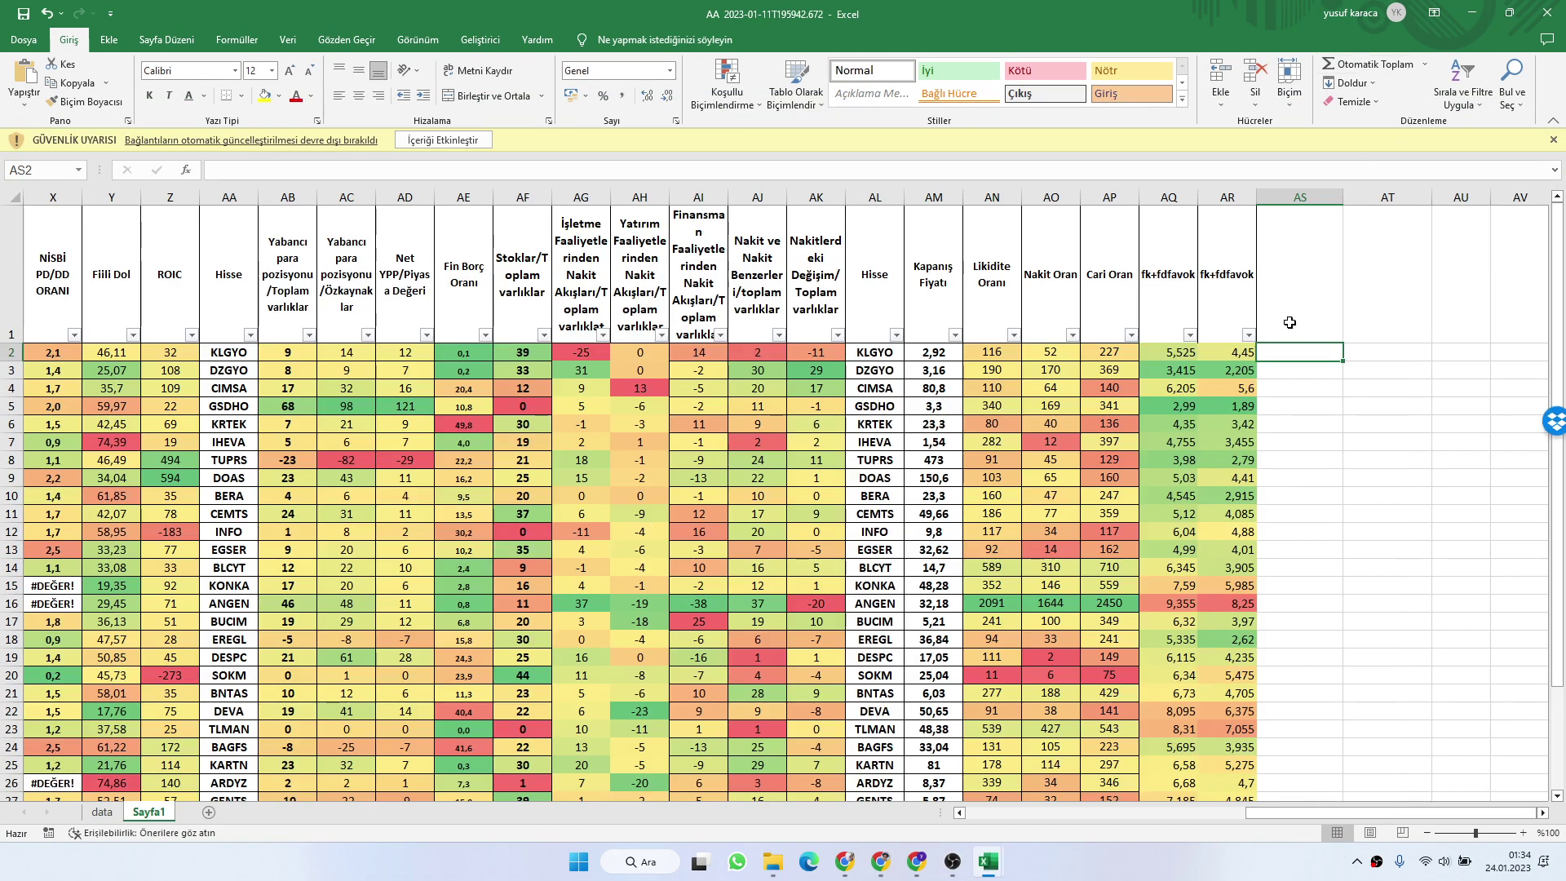
text(=düşe)
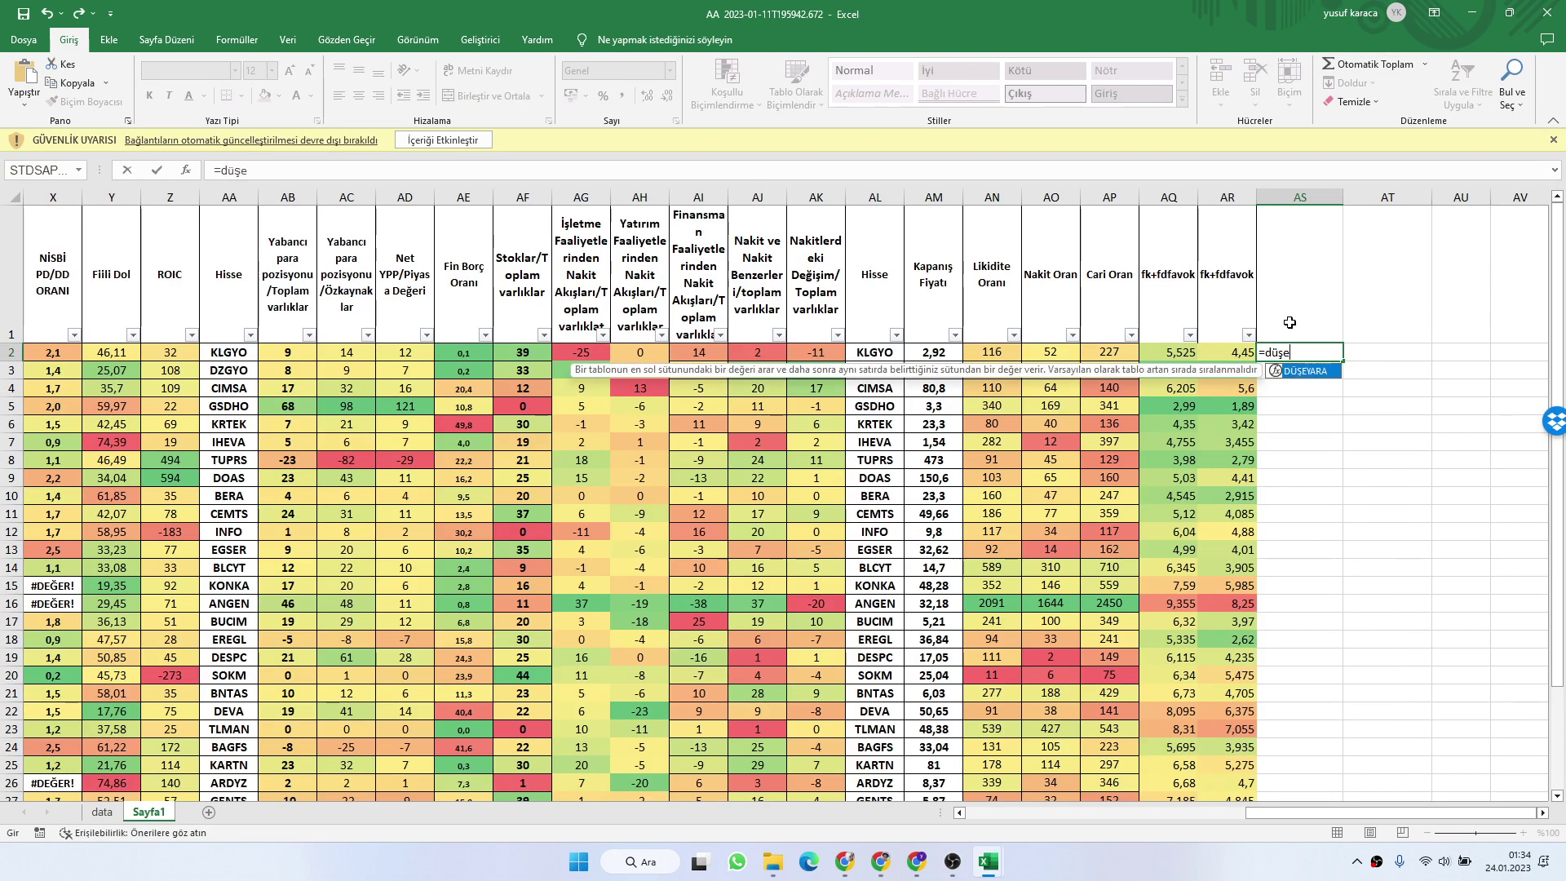
key(Return)
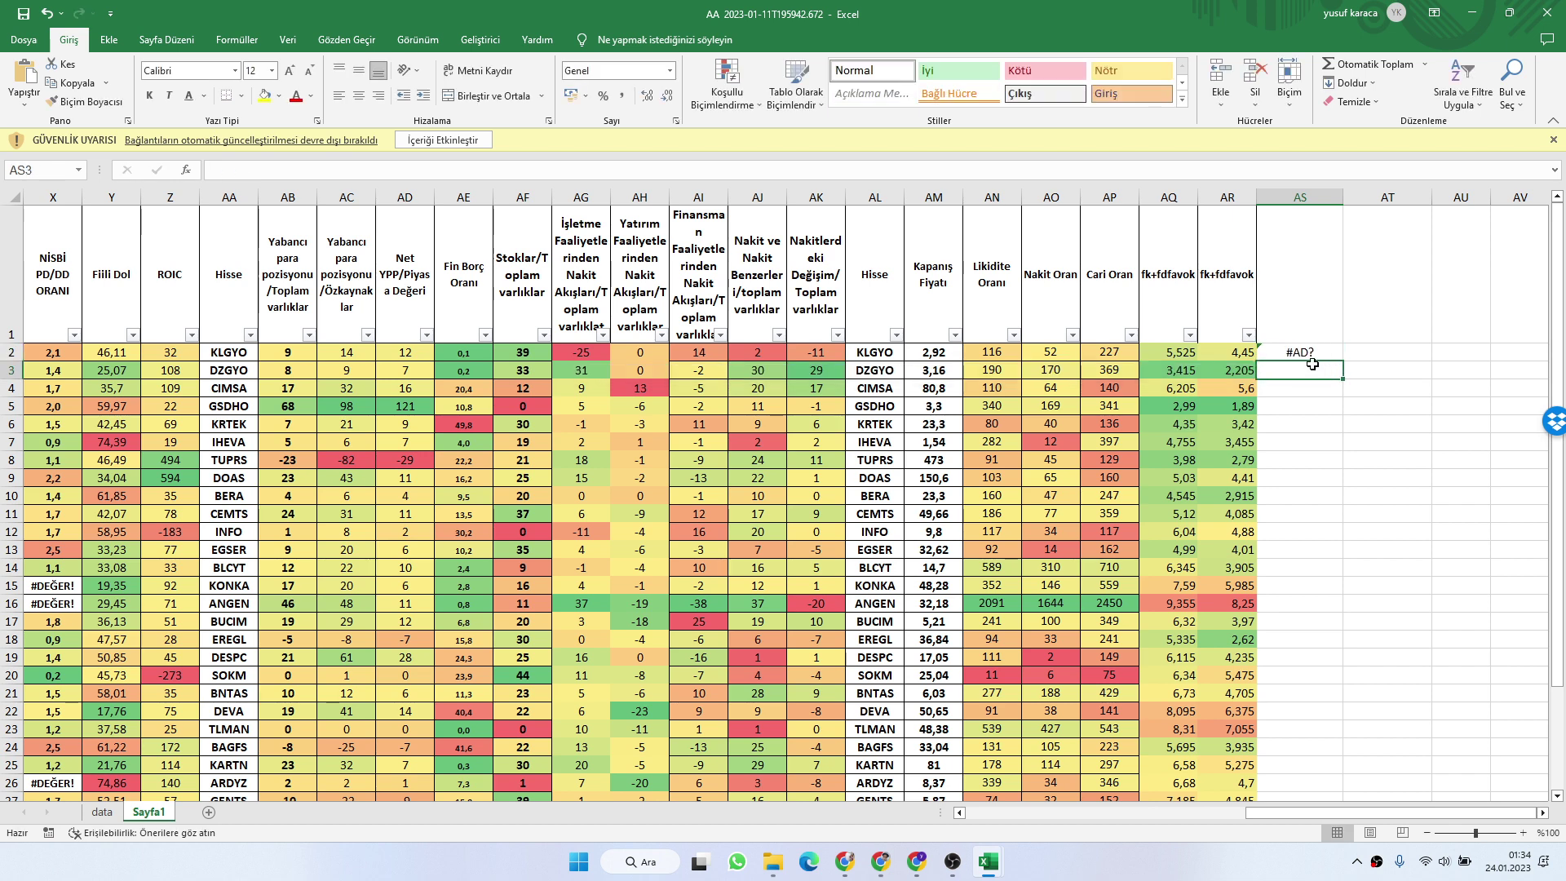
key(Up)
key(F2)
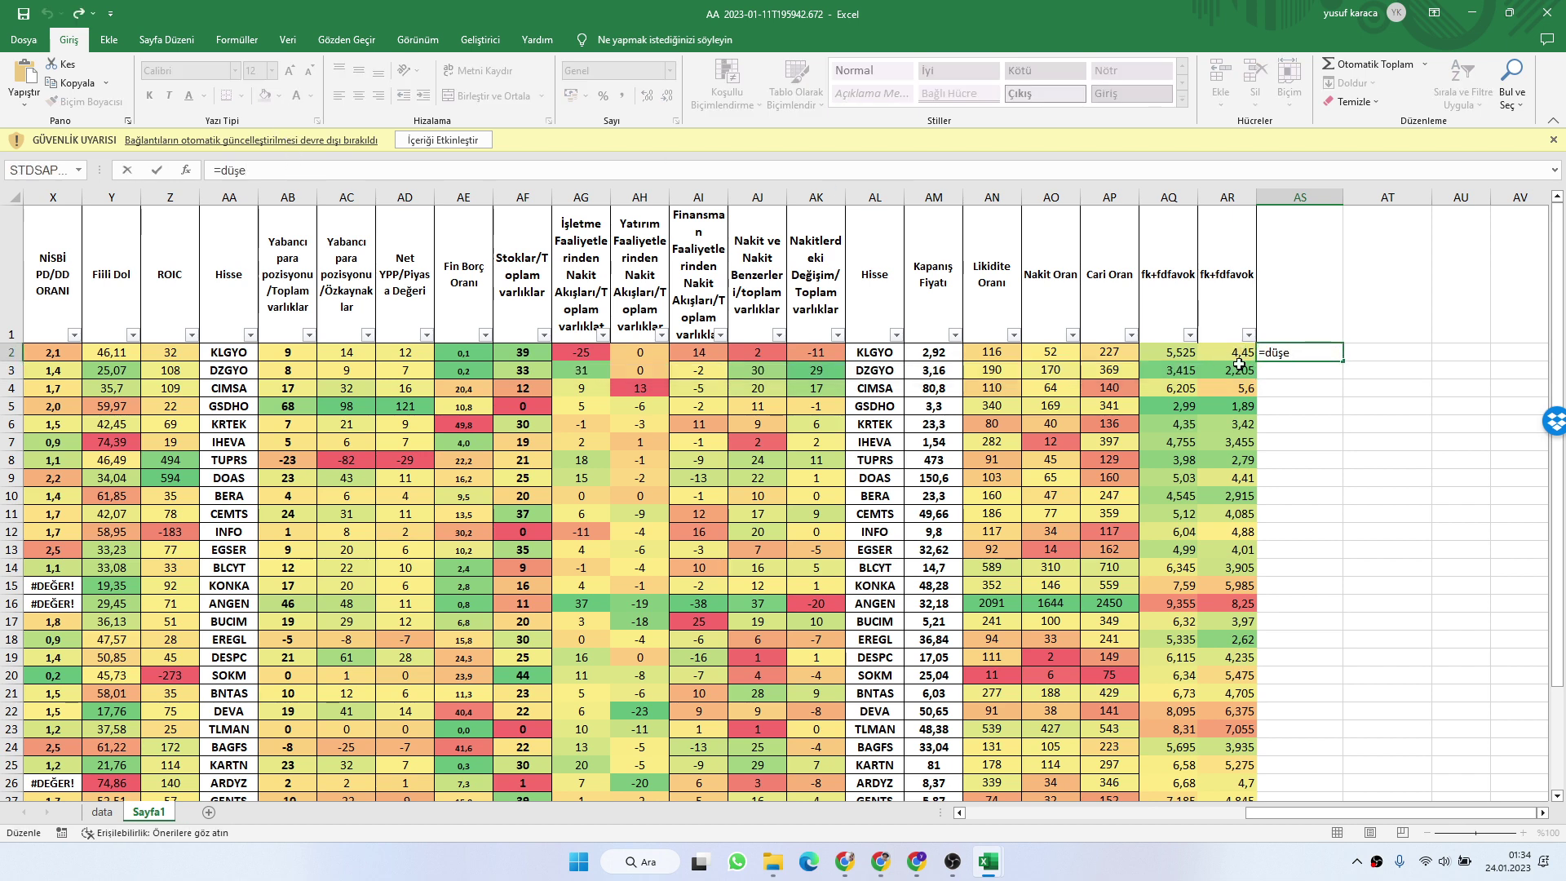
text(y)
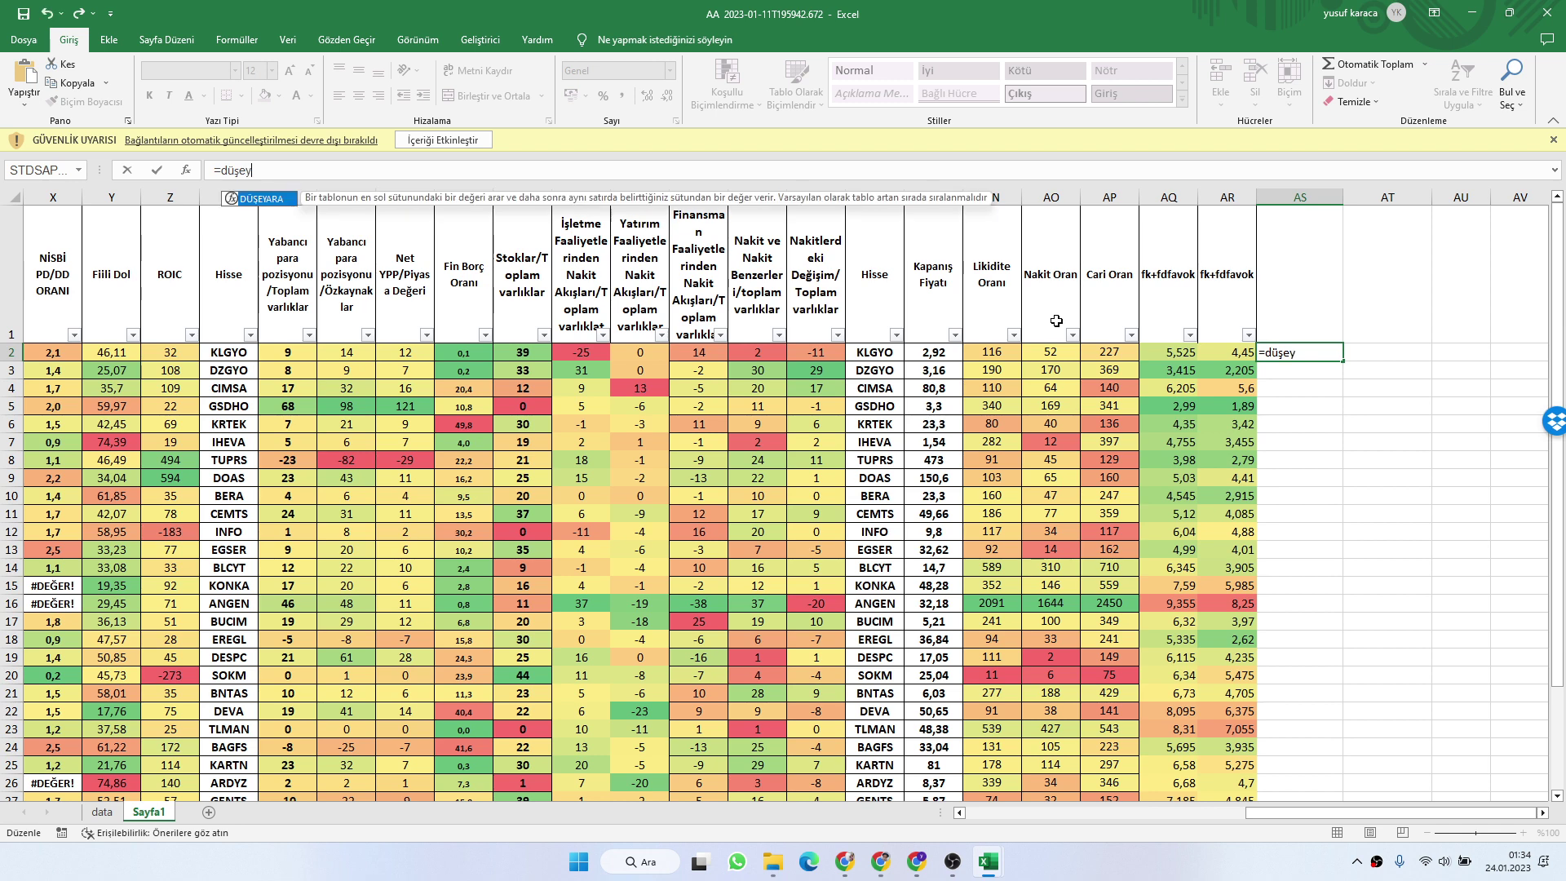
double_click(261, 199)
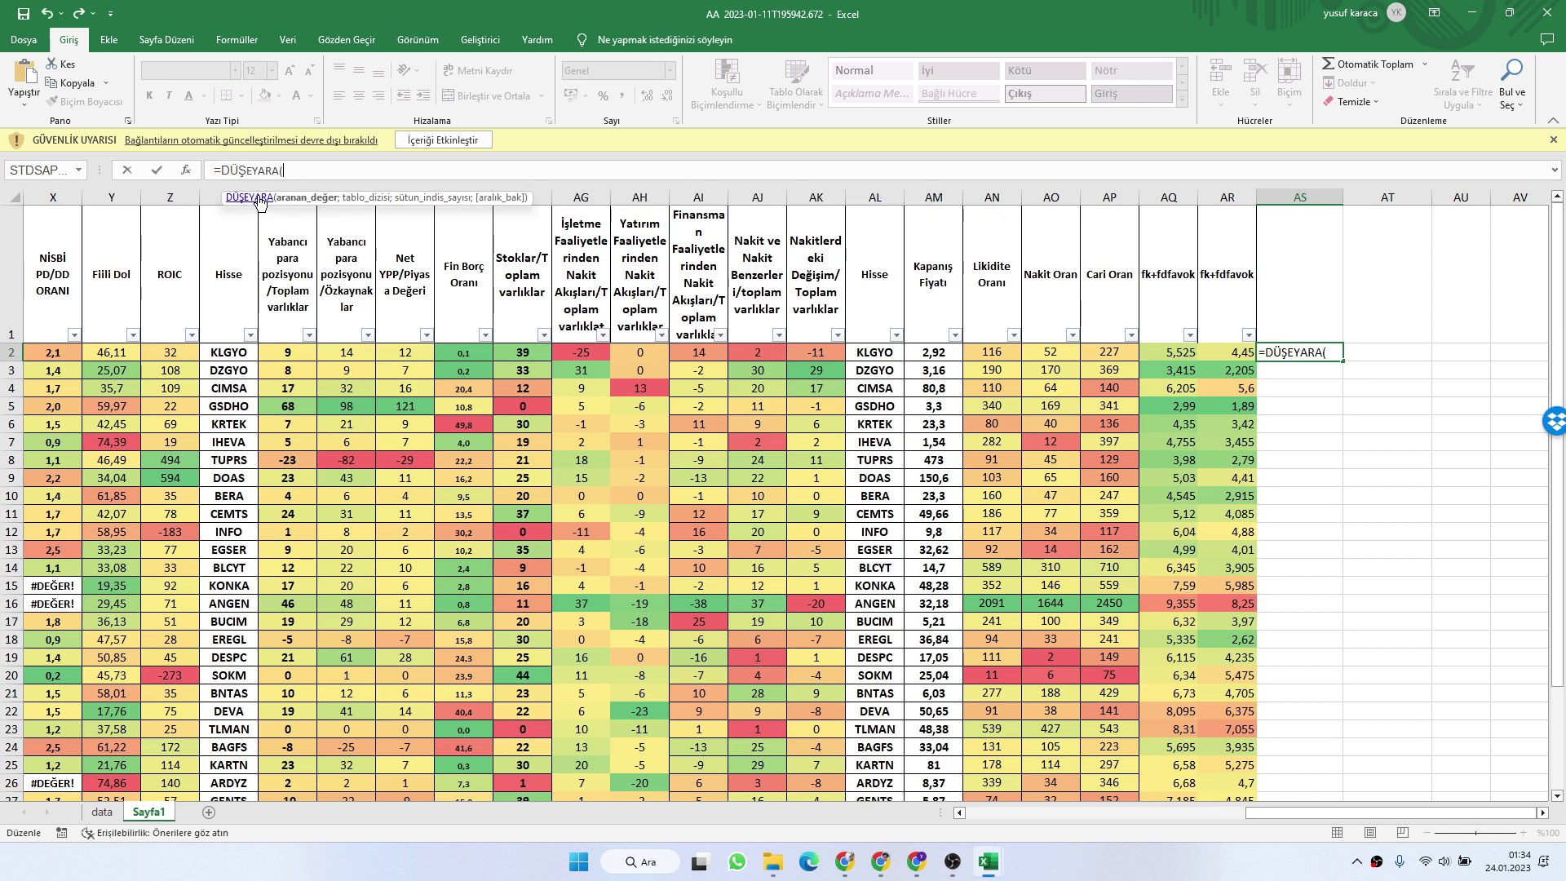
click(878, 353)
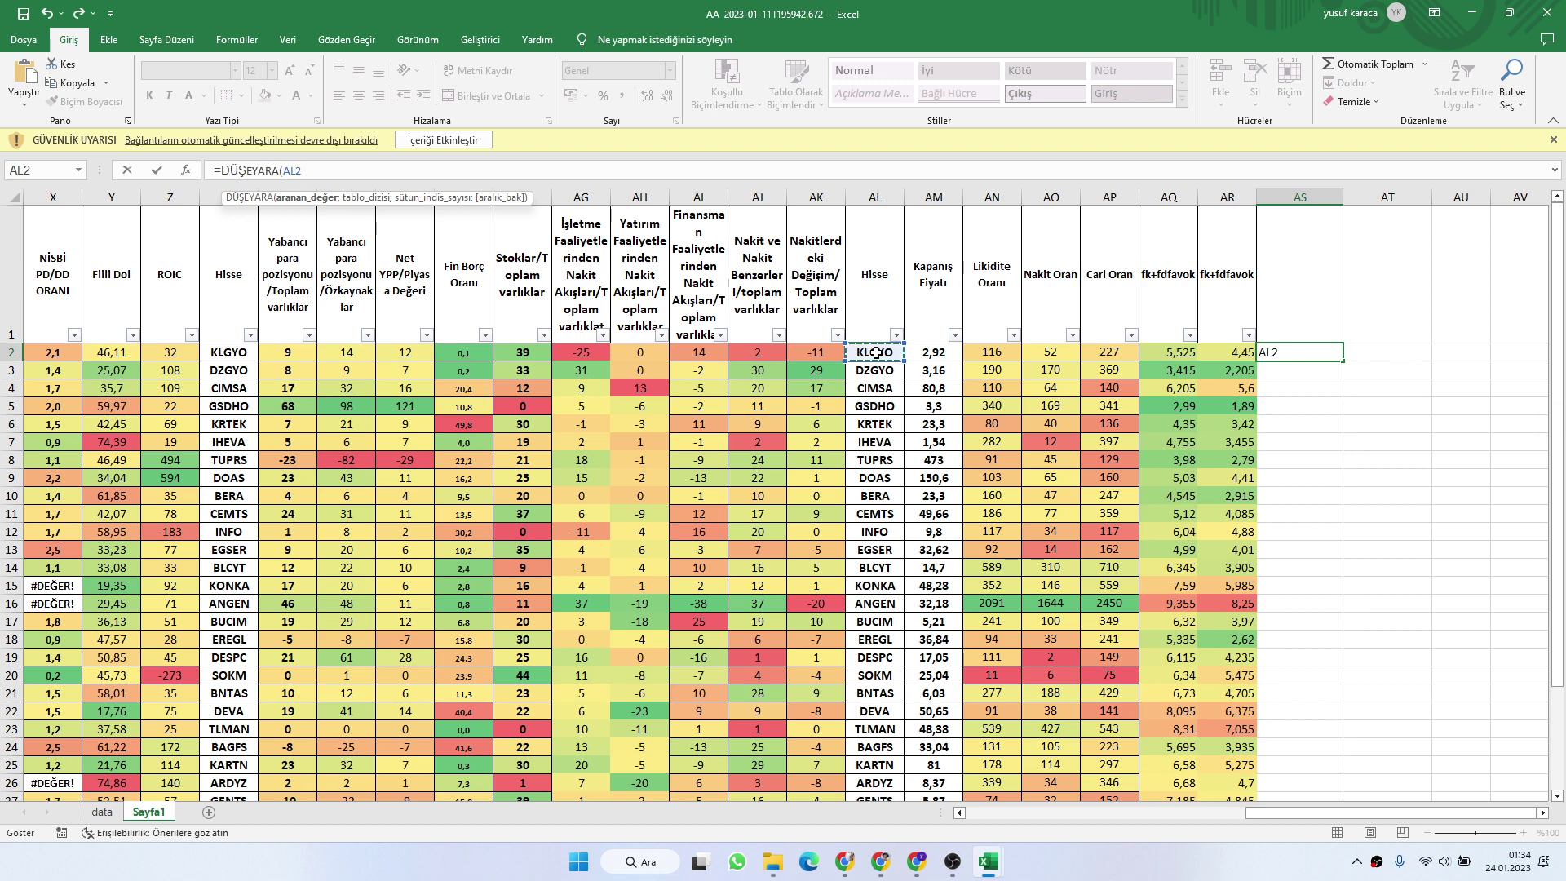
text(;)
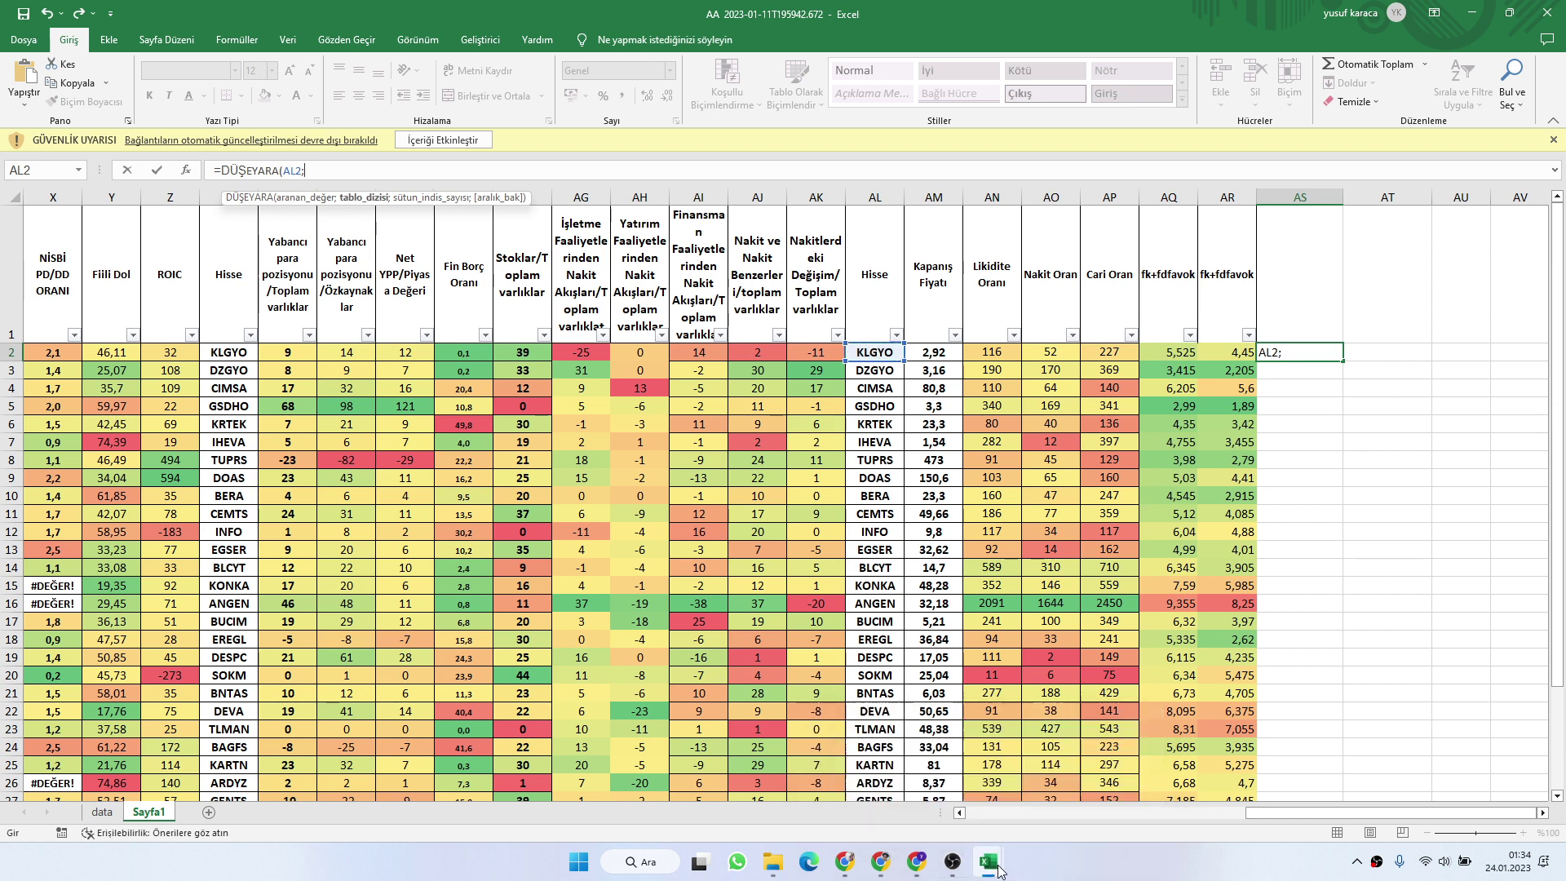
Set the formula's table array to A2:AM181 on the data sheet of the fintables_radar workbook
mouse_move(998, 870)
click(1074, 779)
scroll(1125, 774, down, 8)
drag(1126, 813, 1377, 801)
scroll(1376, 719, down, 20)
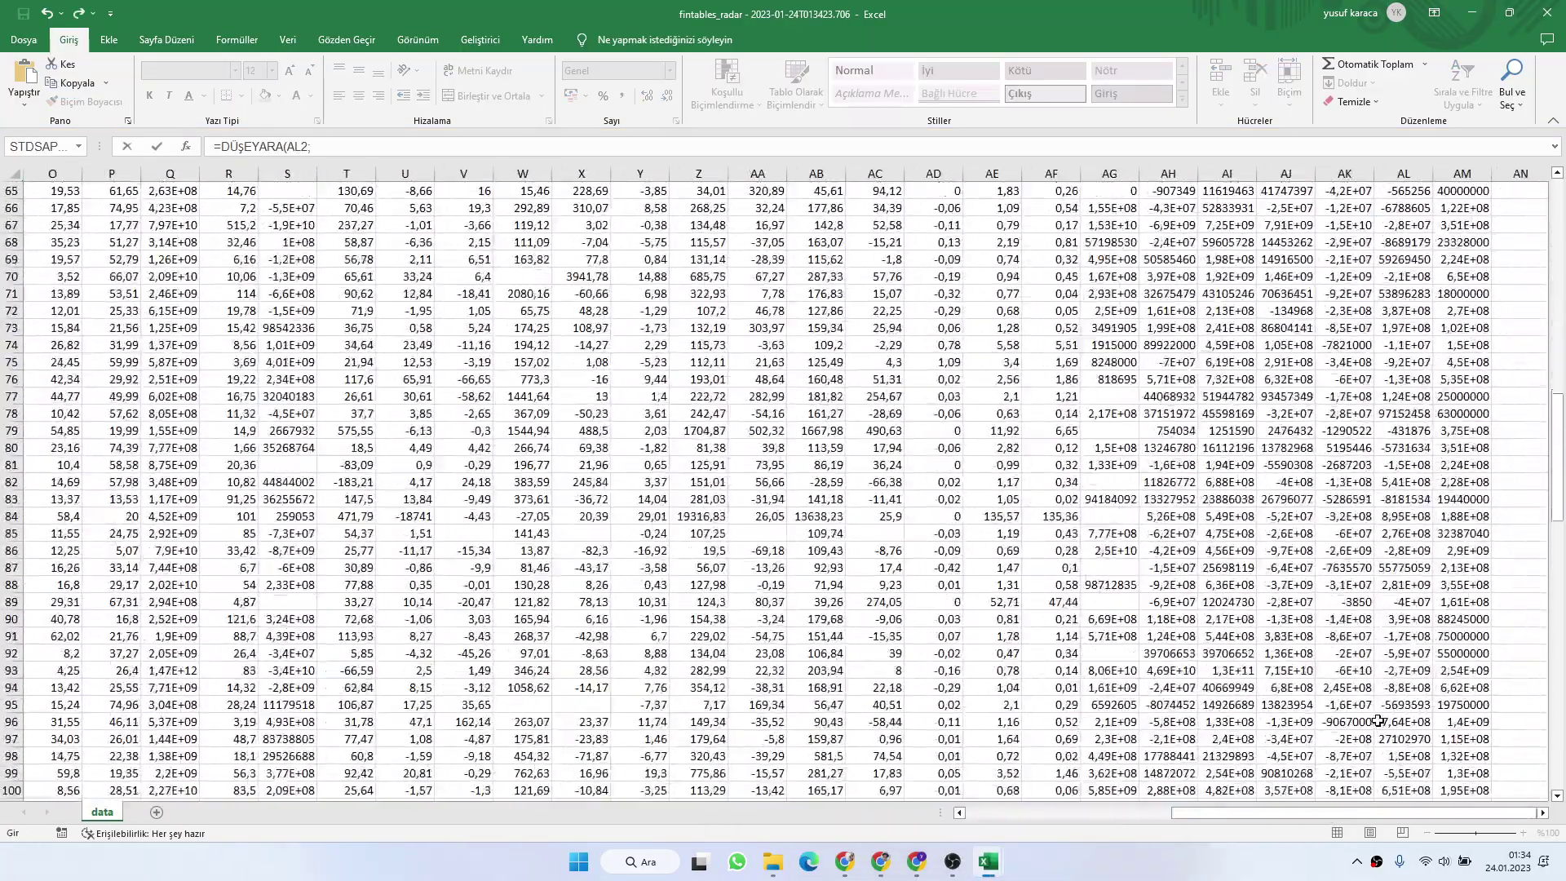
scroll(1378, 717, down, 20)
scroll(1395, 664, up, 2)
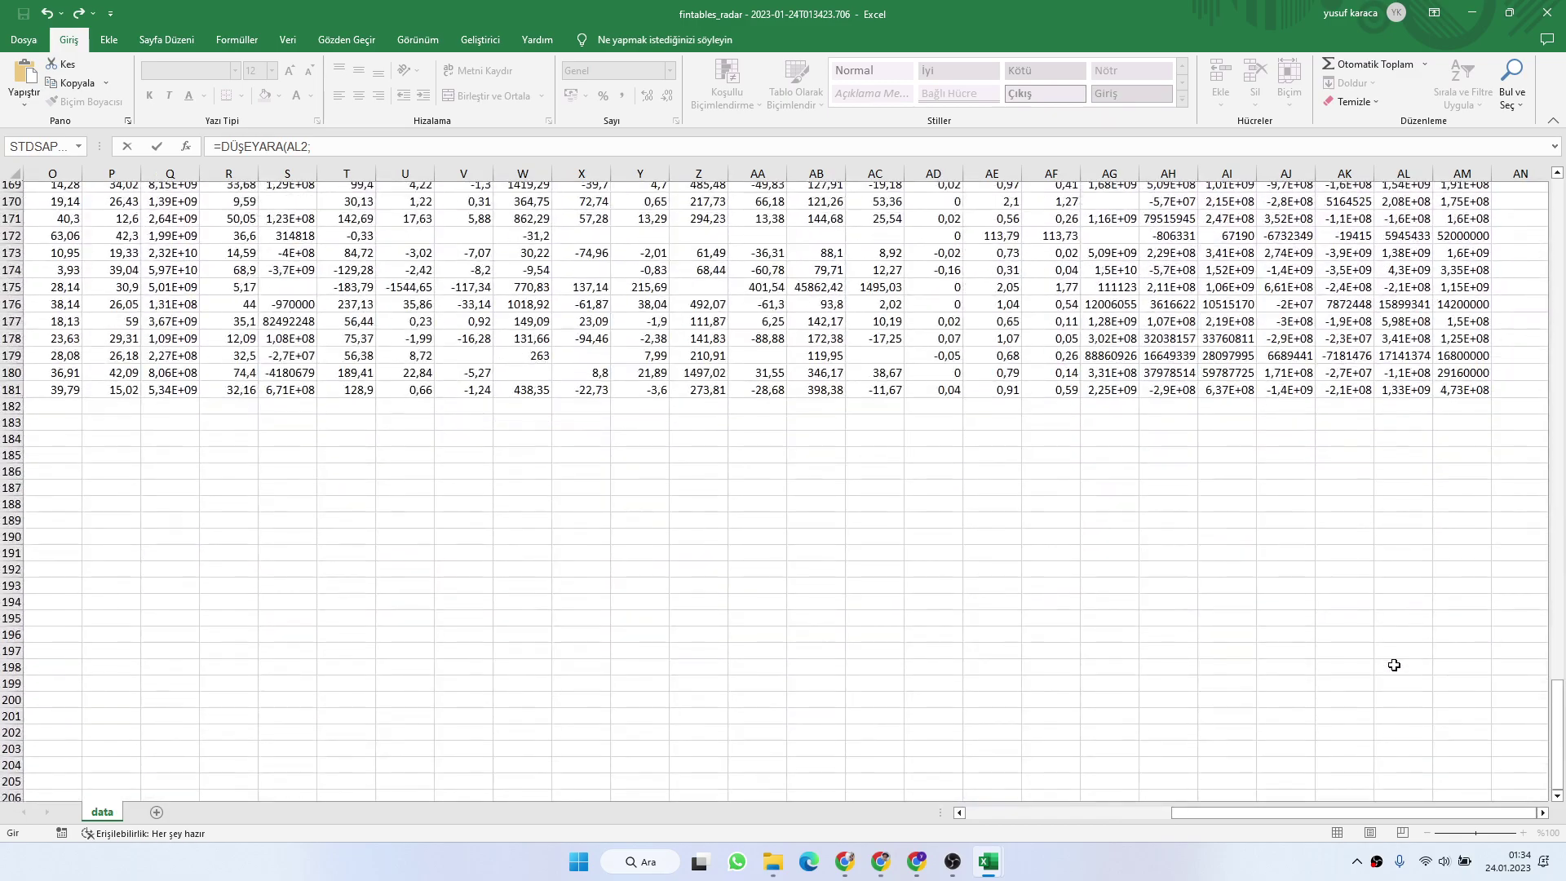
drag(1463, 396, 27, 211)
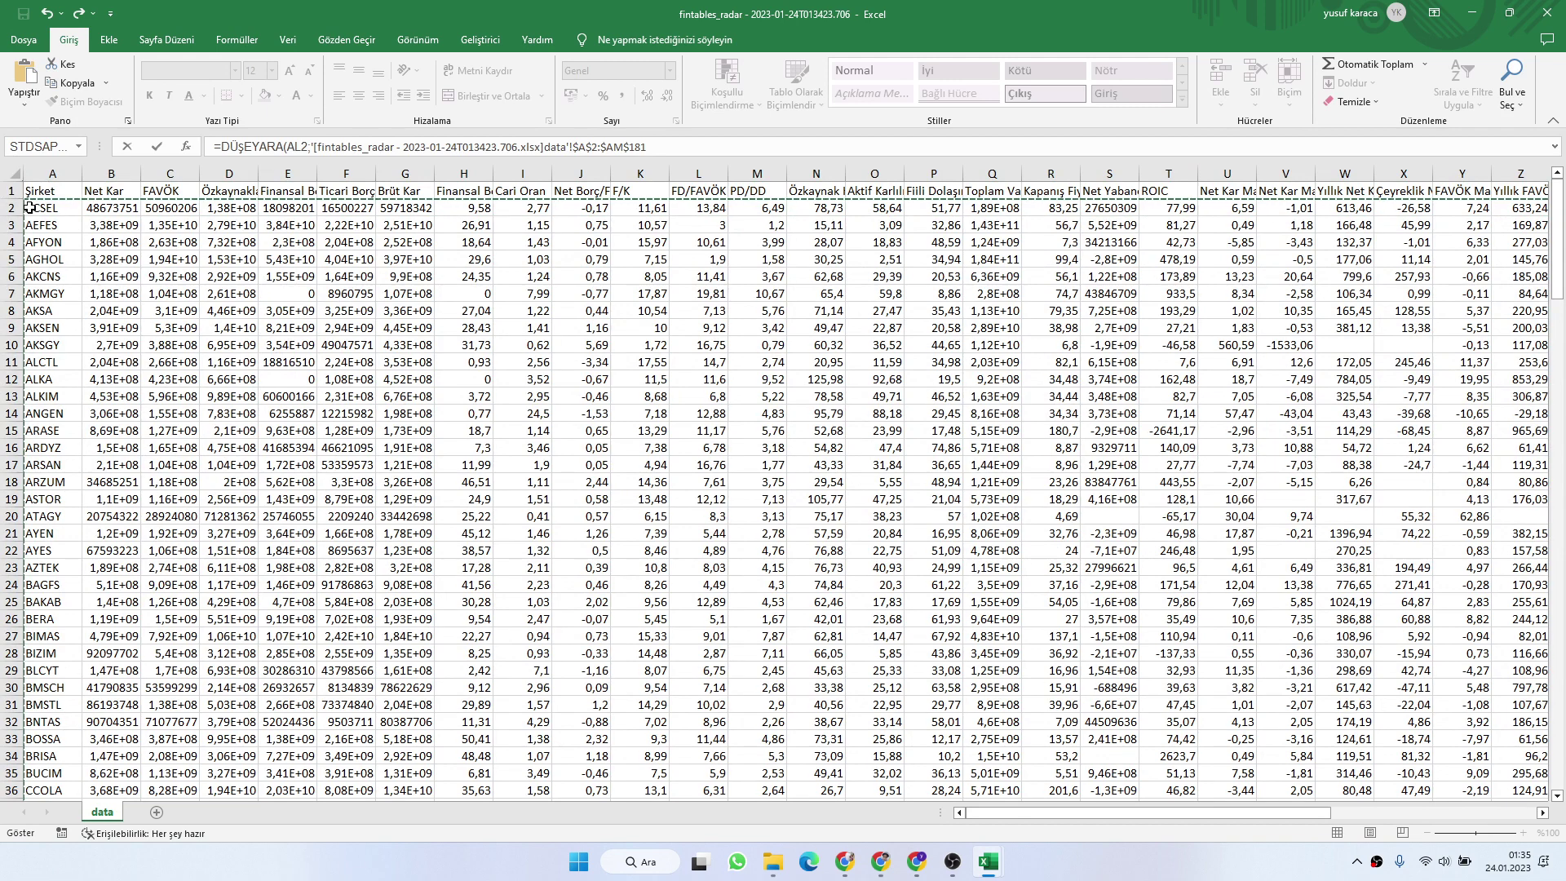
Complete the DÜŞEYARA formula in the AA workbook with column index 18 and range lookup 0
mouse_move(988, 861)
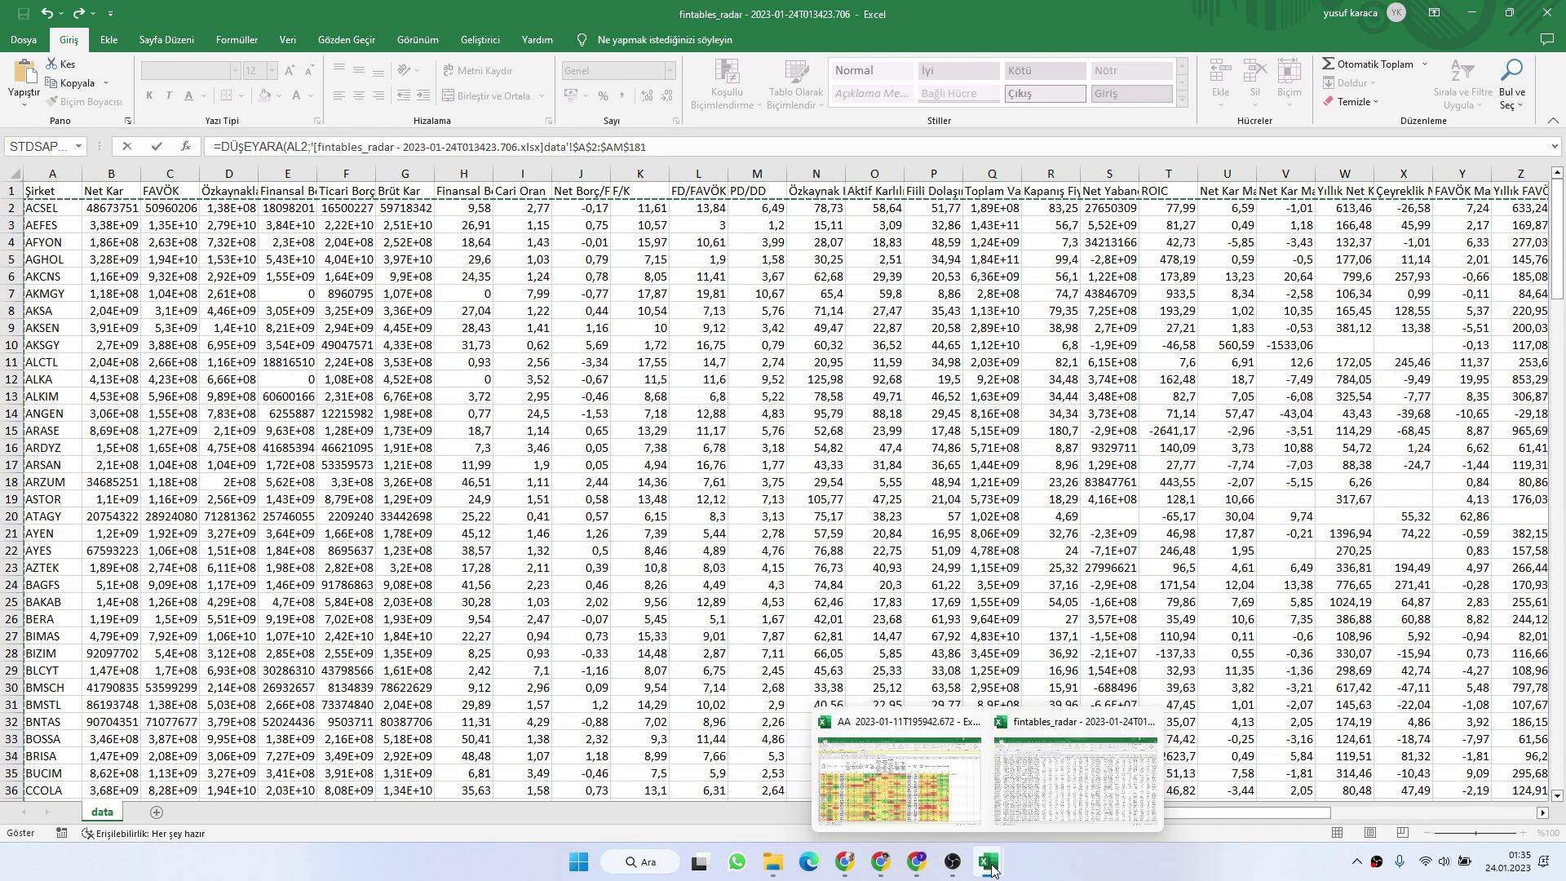
click(935, 791)
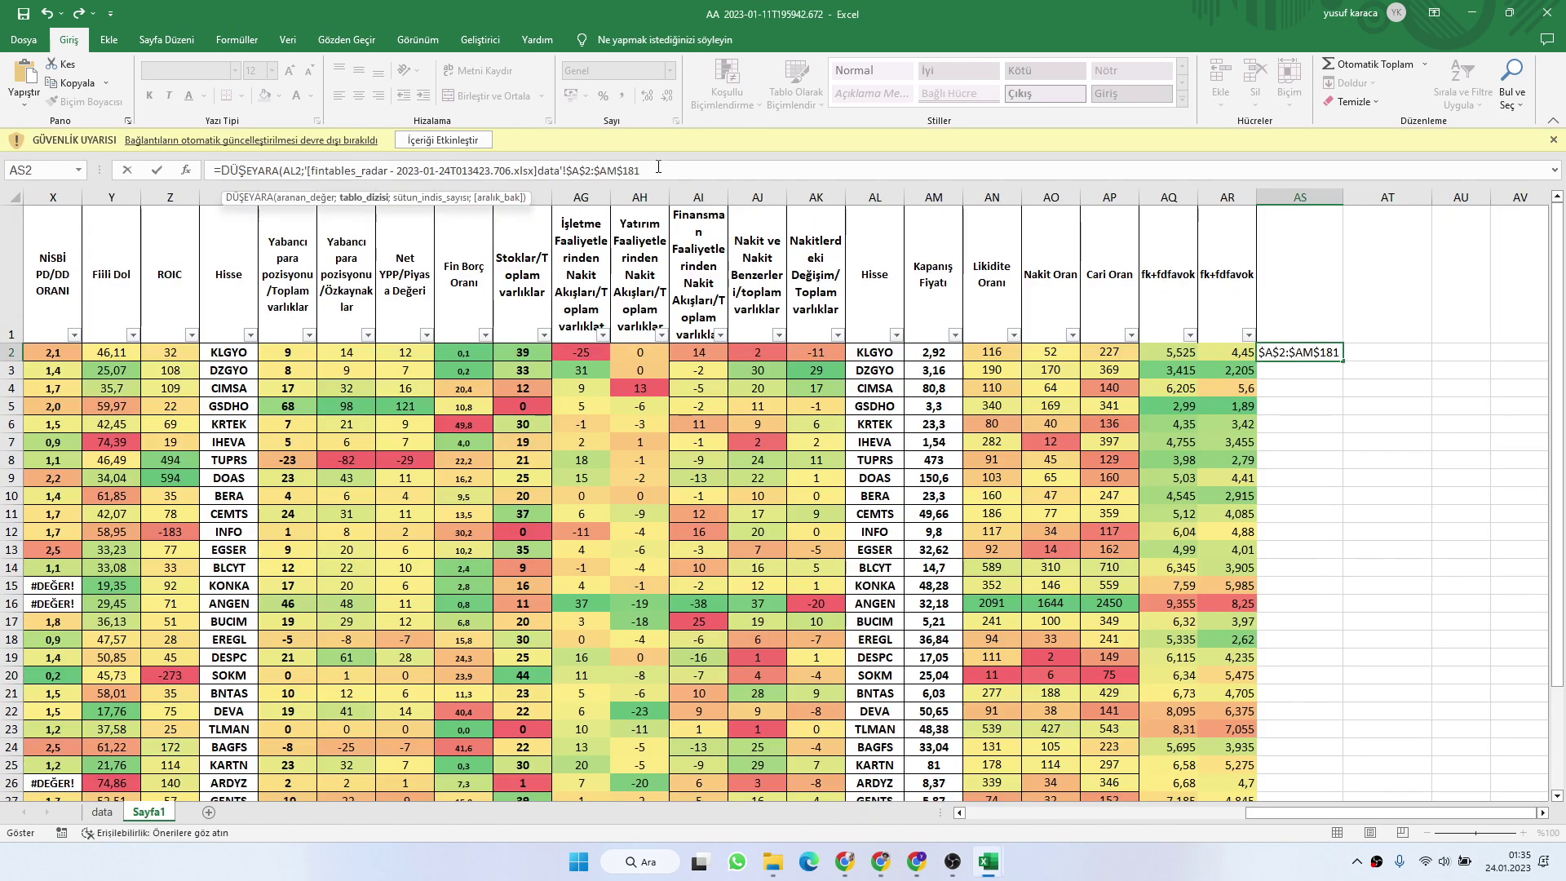
text(;1)
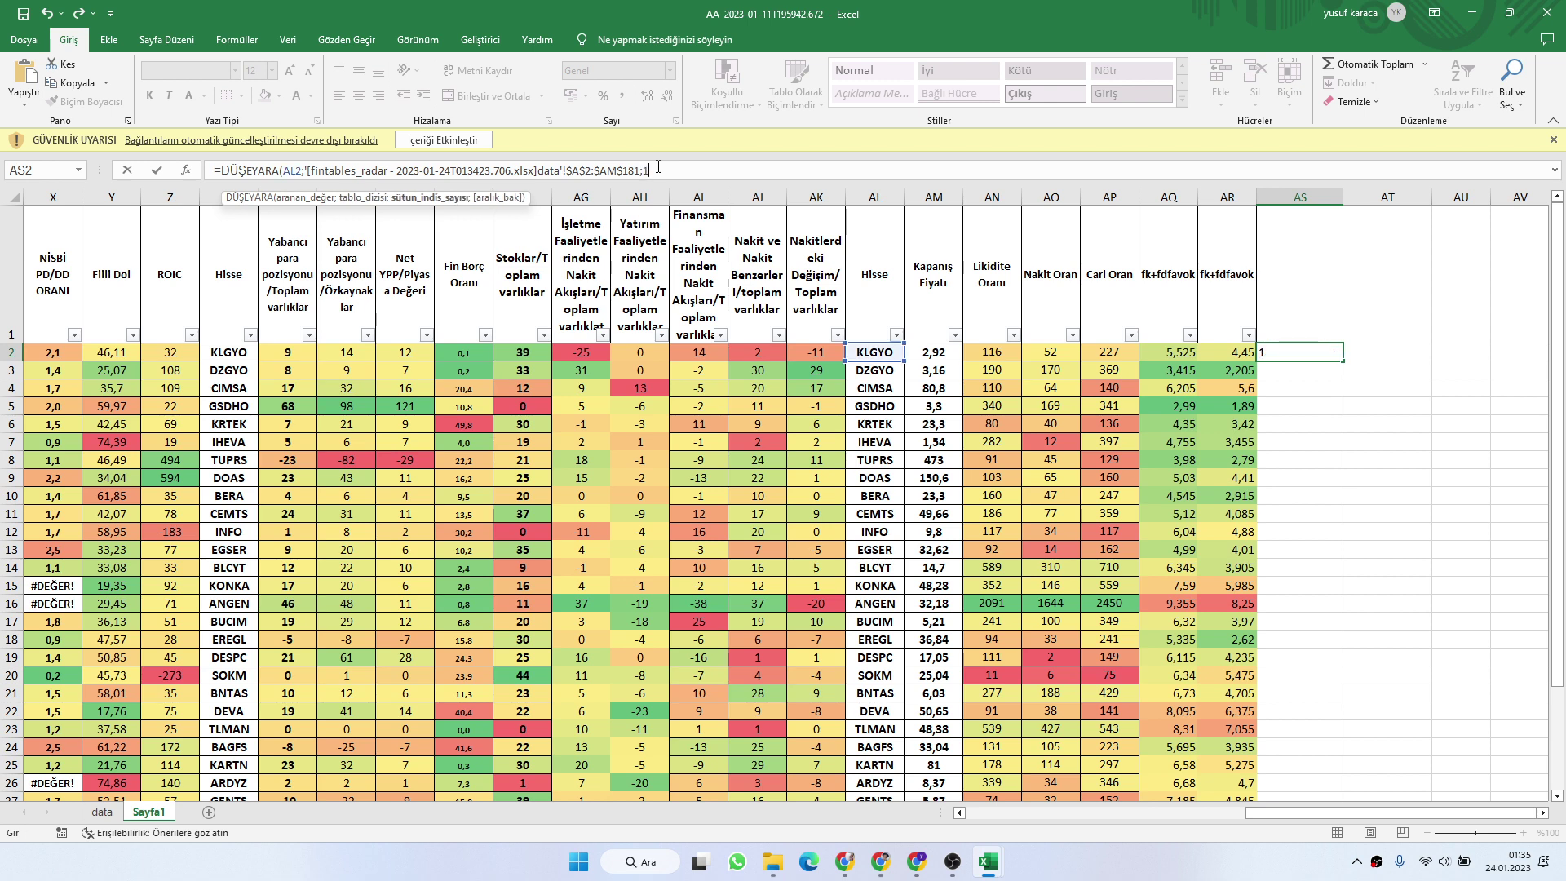
text(8;0)
key(Return)
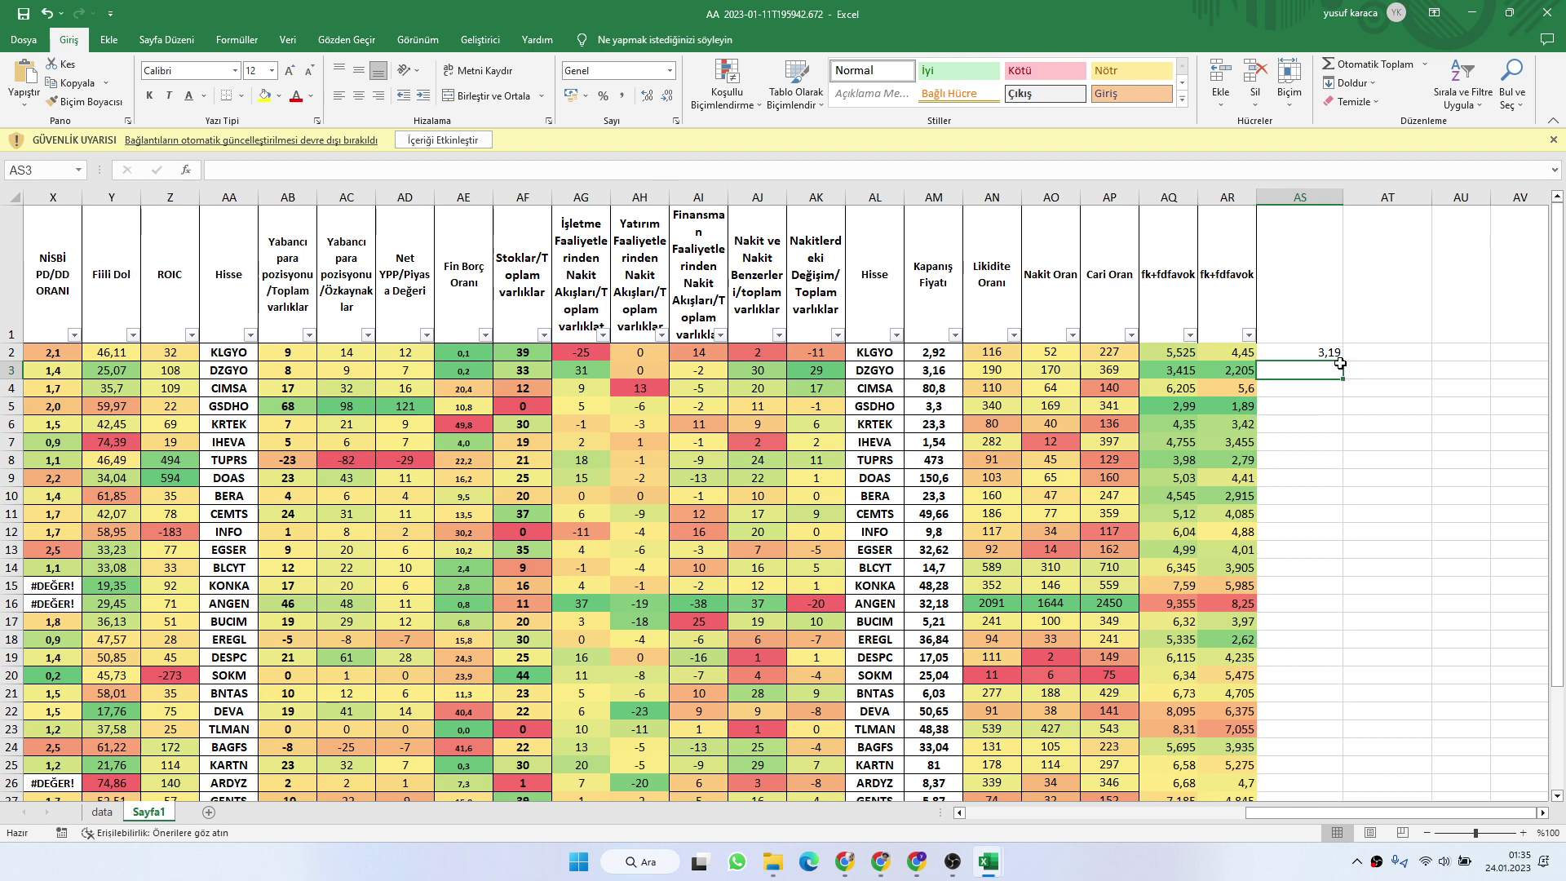
Switch to Fintables in Chrome and look up the company KLGYO to check its current share price
mouse_move(946, 870)
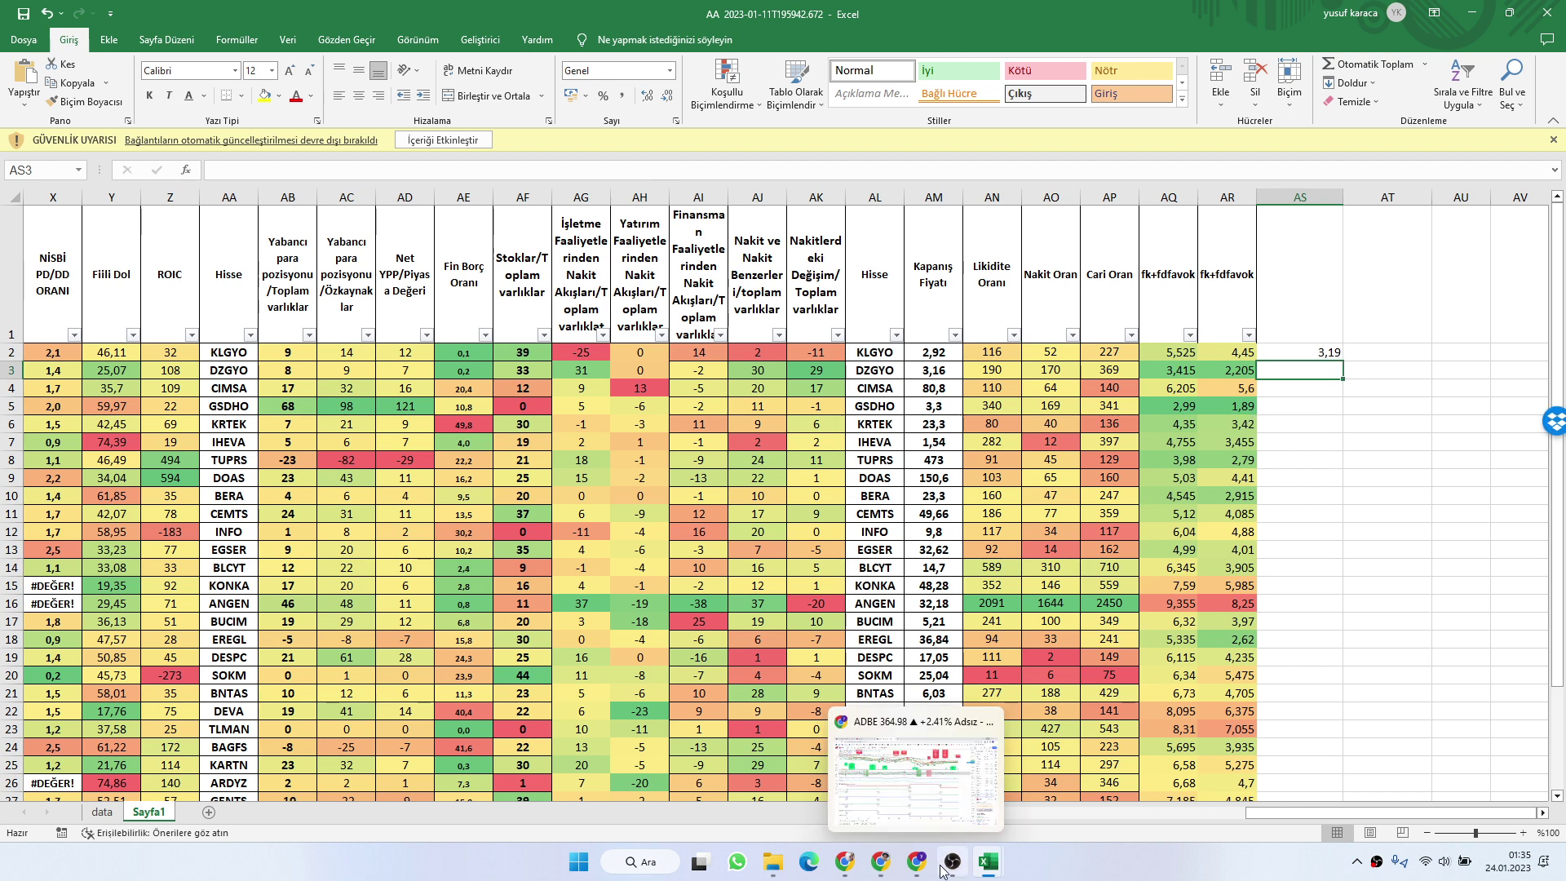
click(881, 862)
click(99, 101)
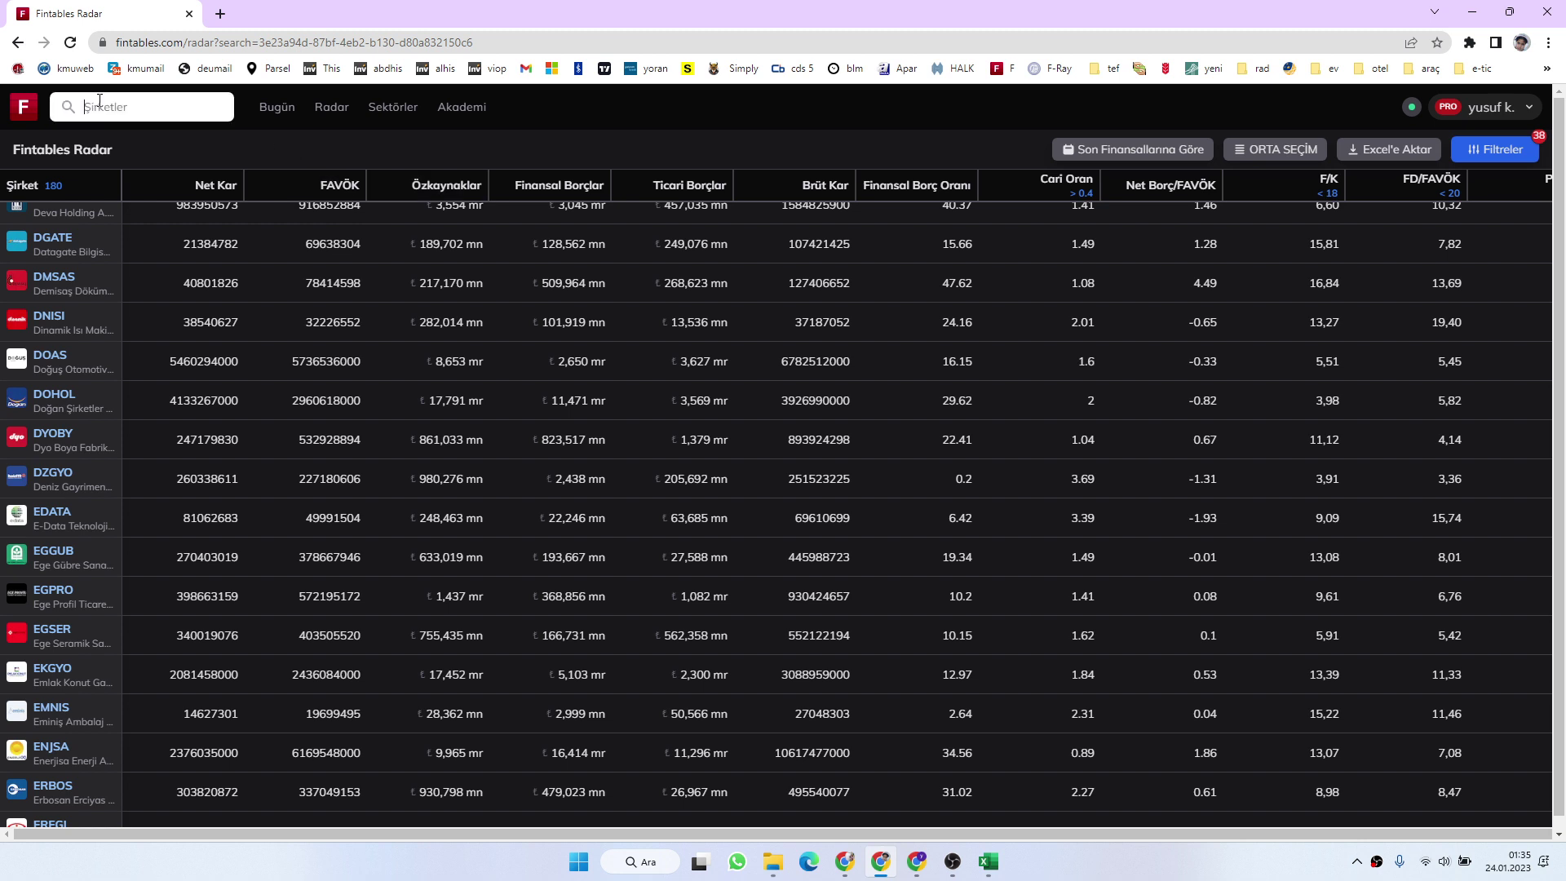
text(klgyo)
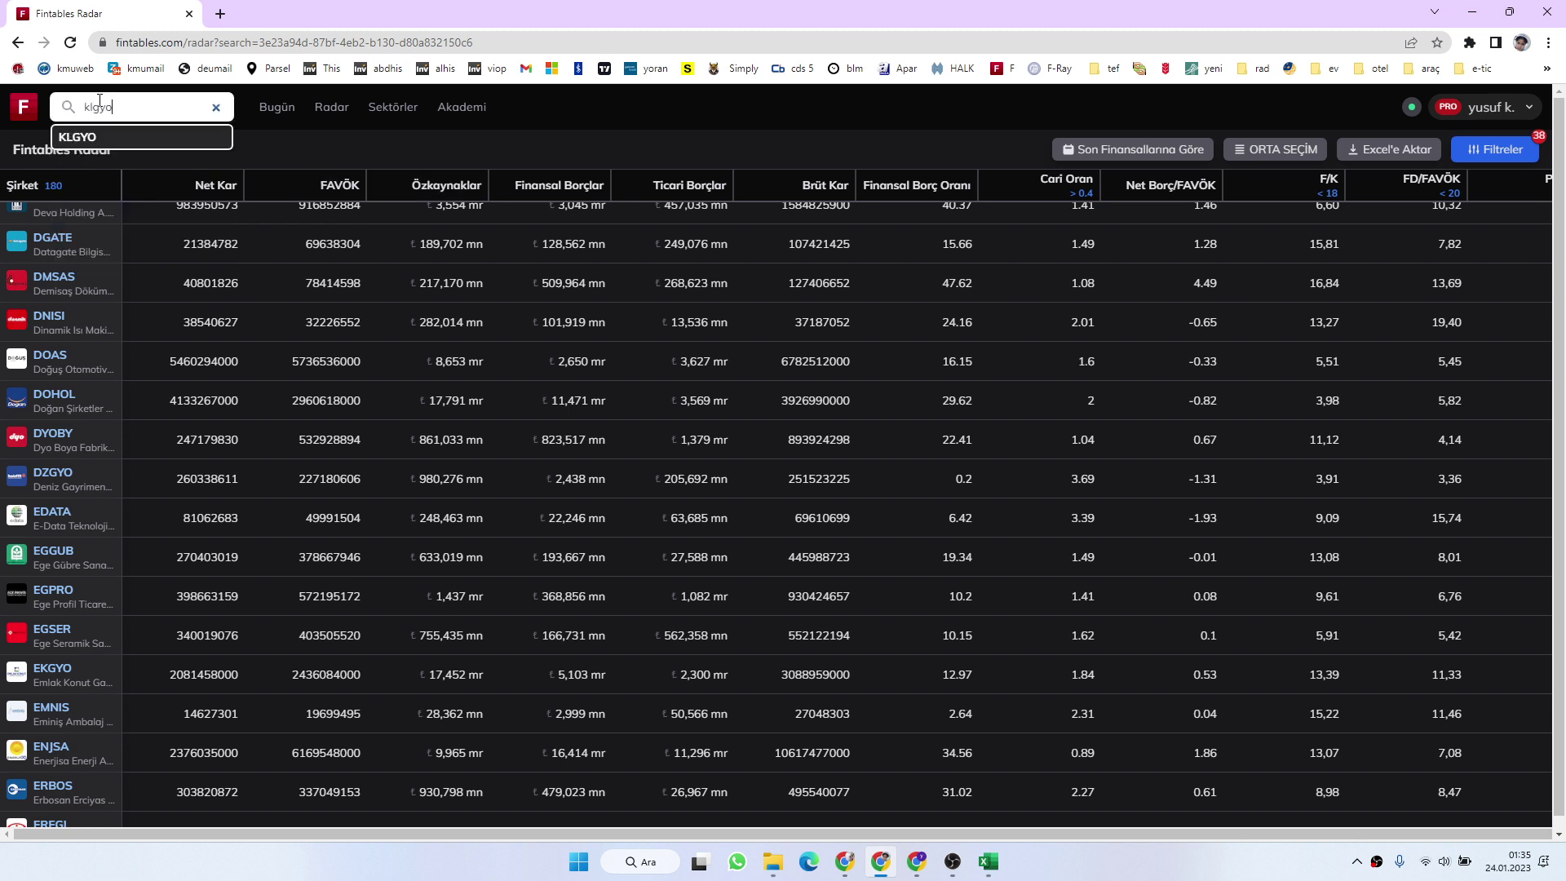
click(91, 137)
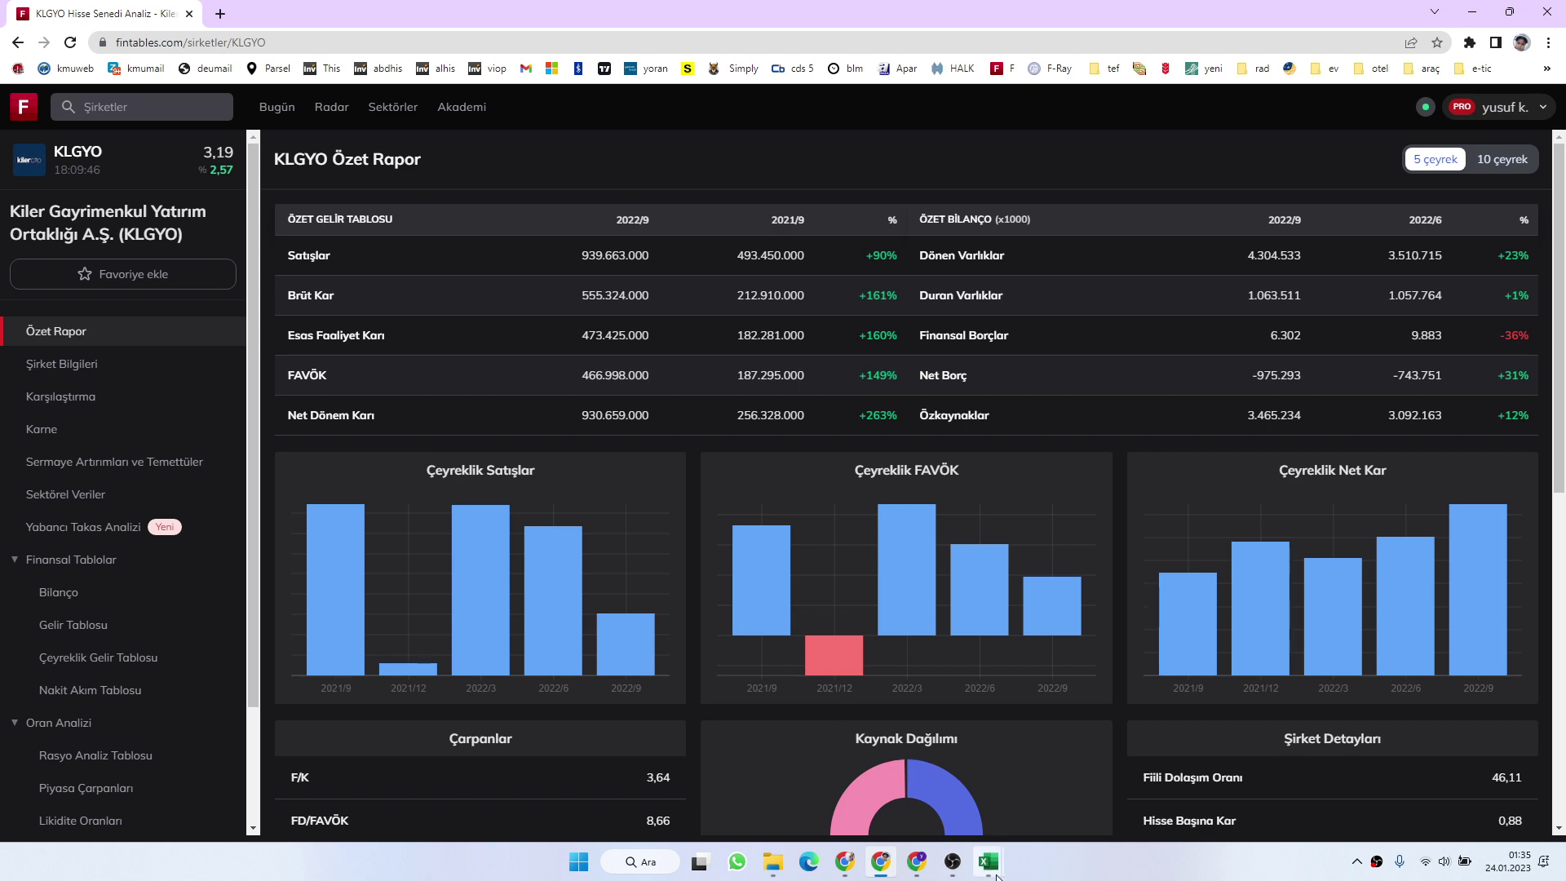
Switch back to the AA workbook in Excel and enter the header "24.01.2023 kapanış" in cell AS1 of Sayfa1
mouse_move(988, 861)
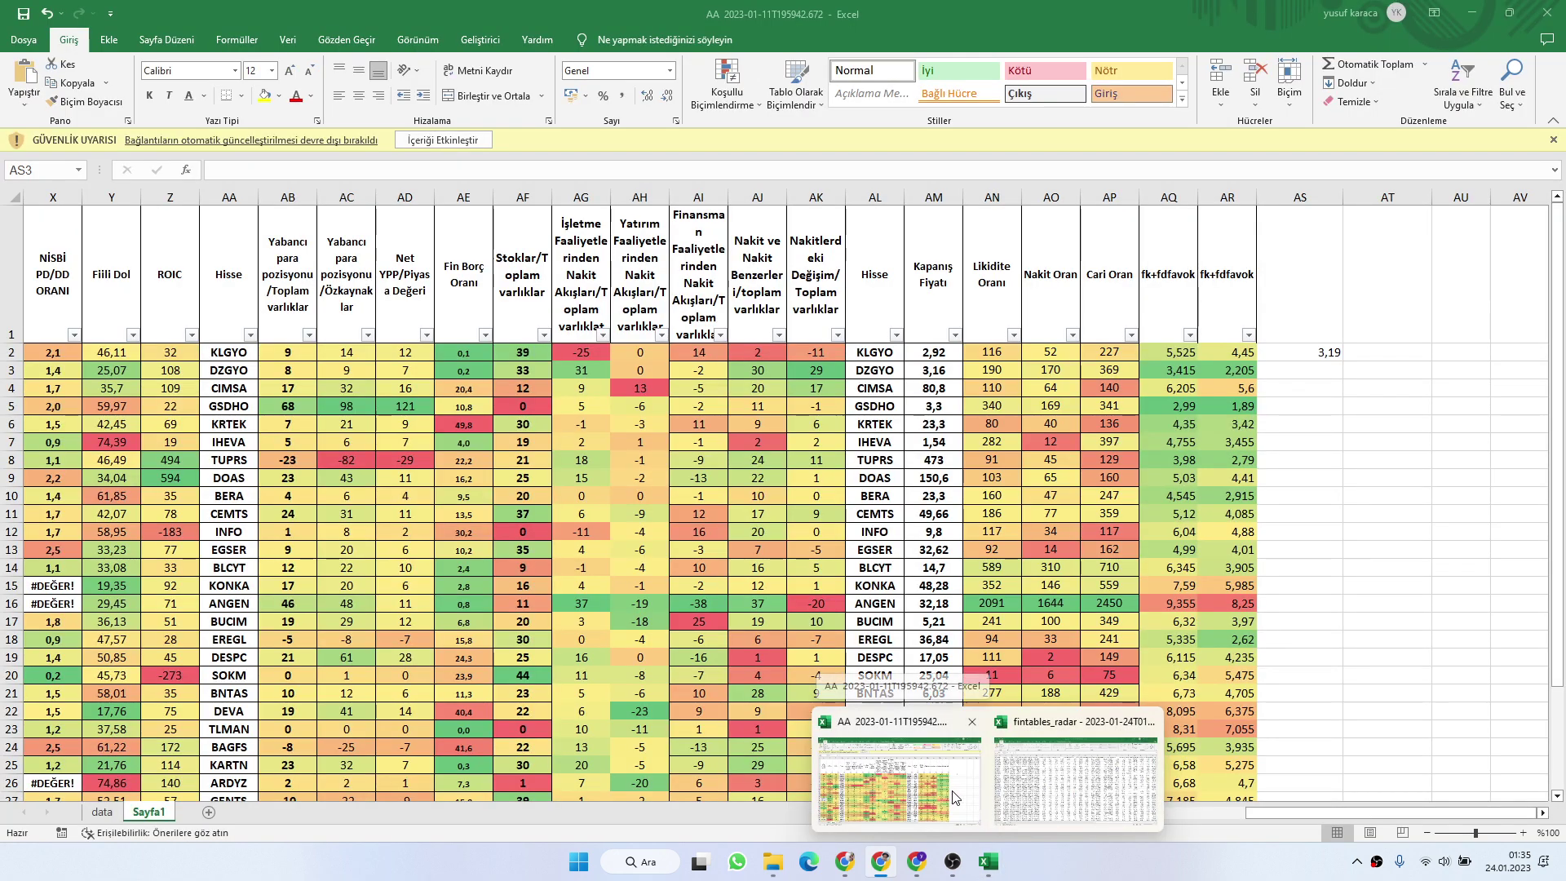
click(956, 801)
click(1284, 349)
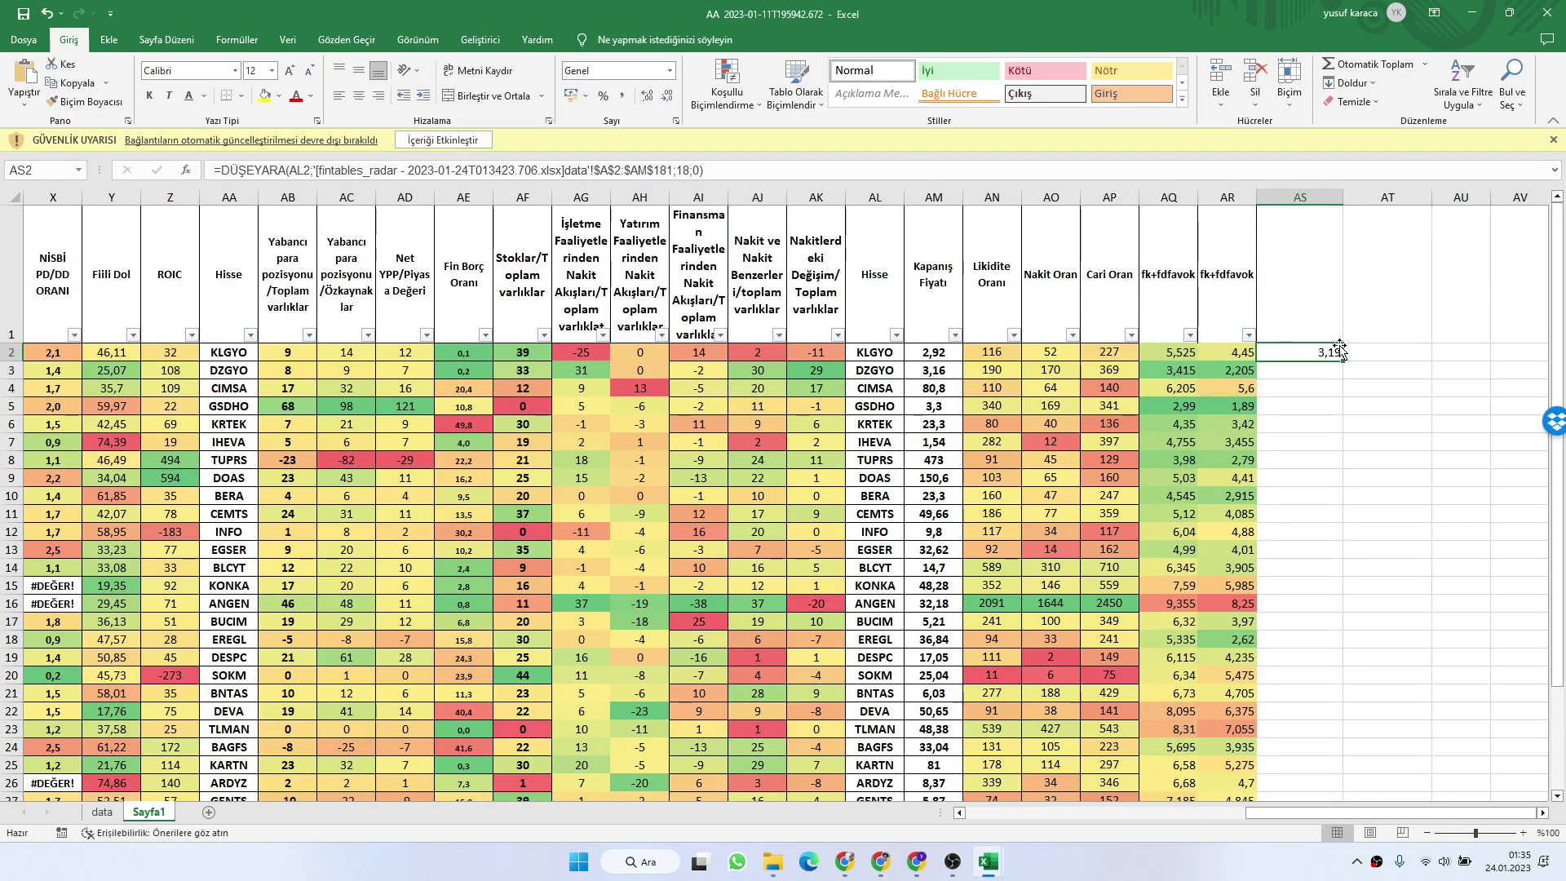
click(1295, 308)
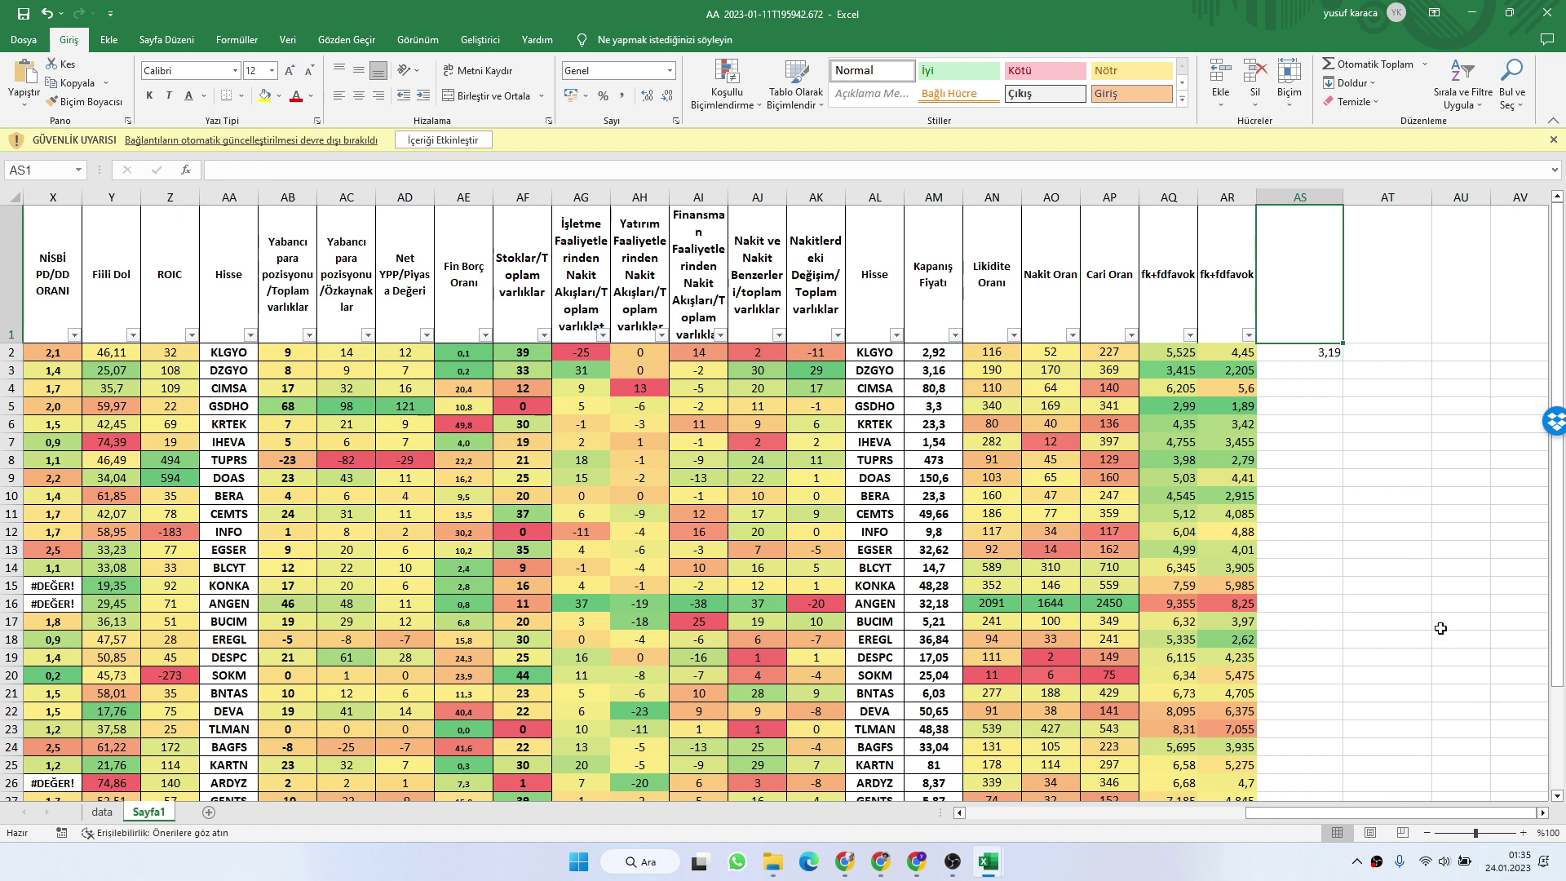
text(24.)
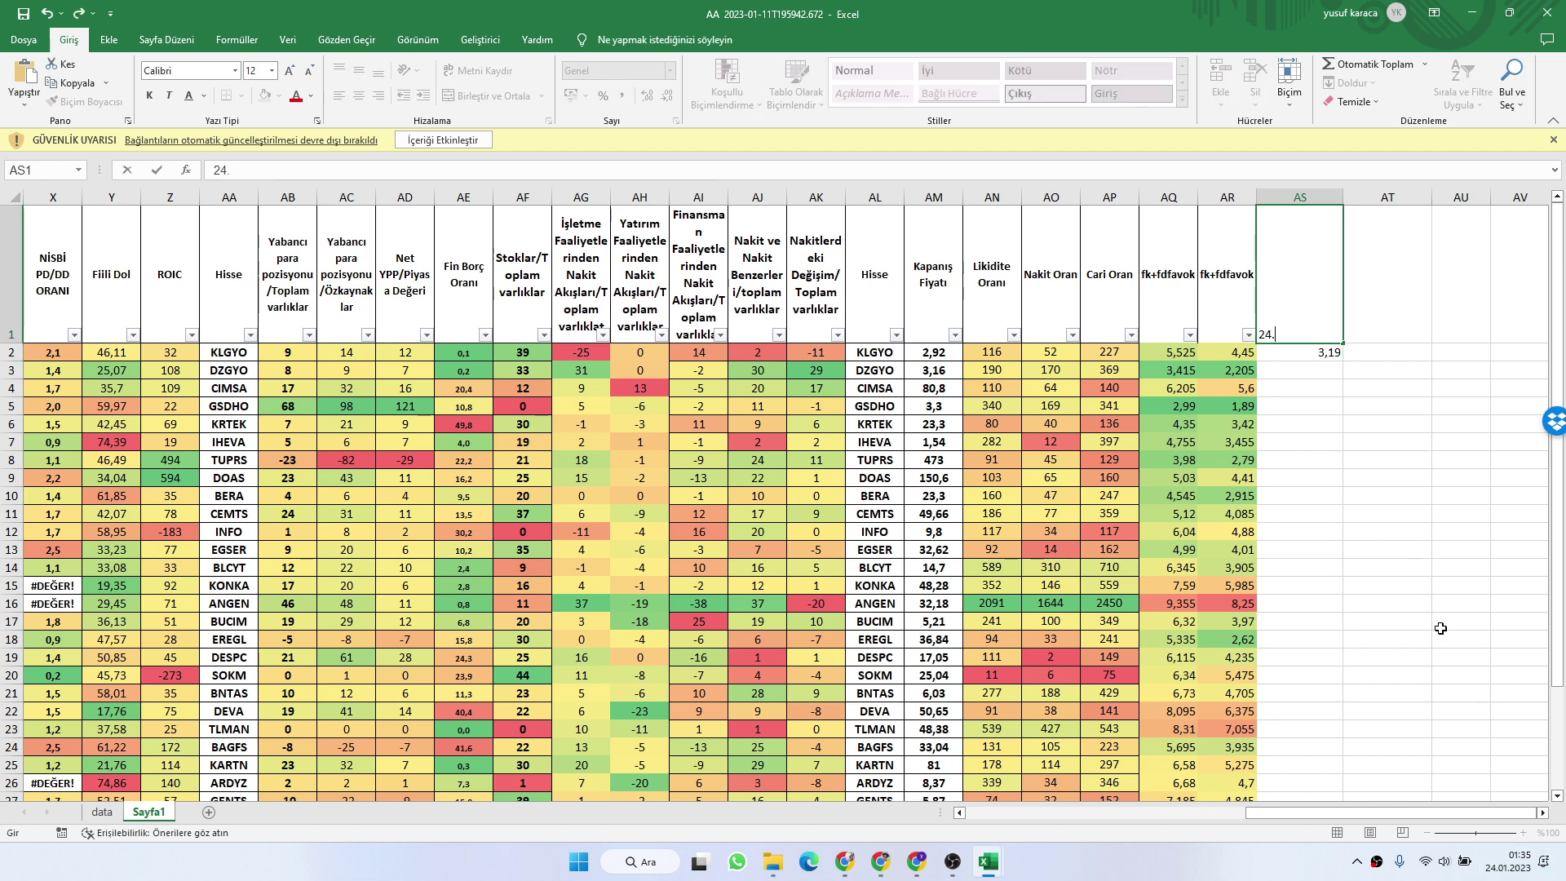
text(01.2023 kapanış)
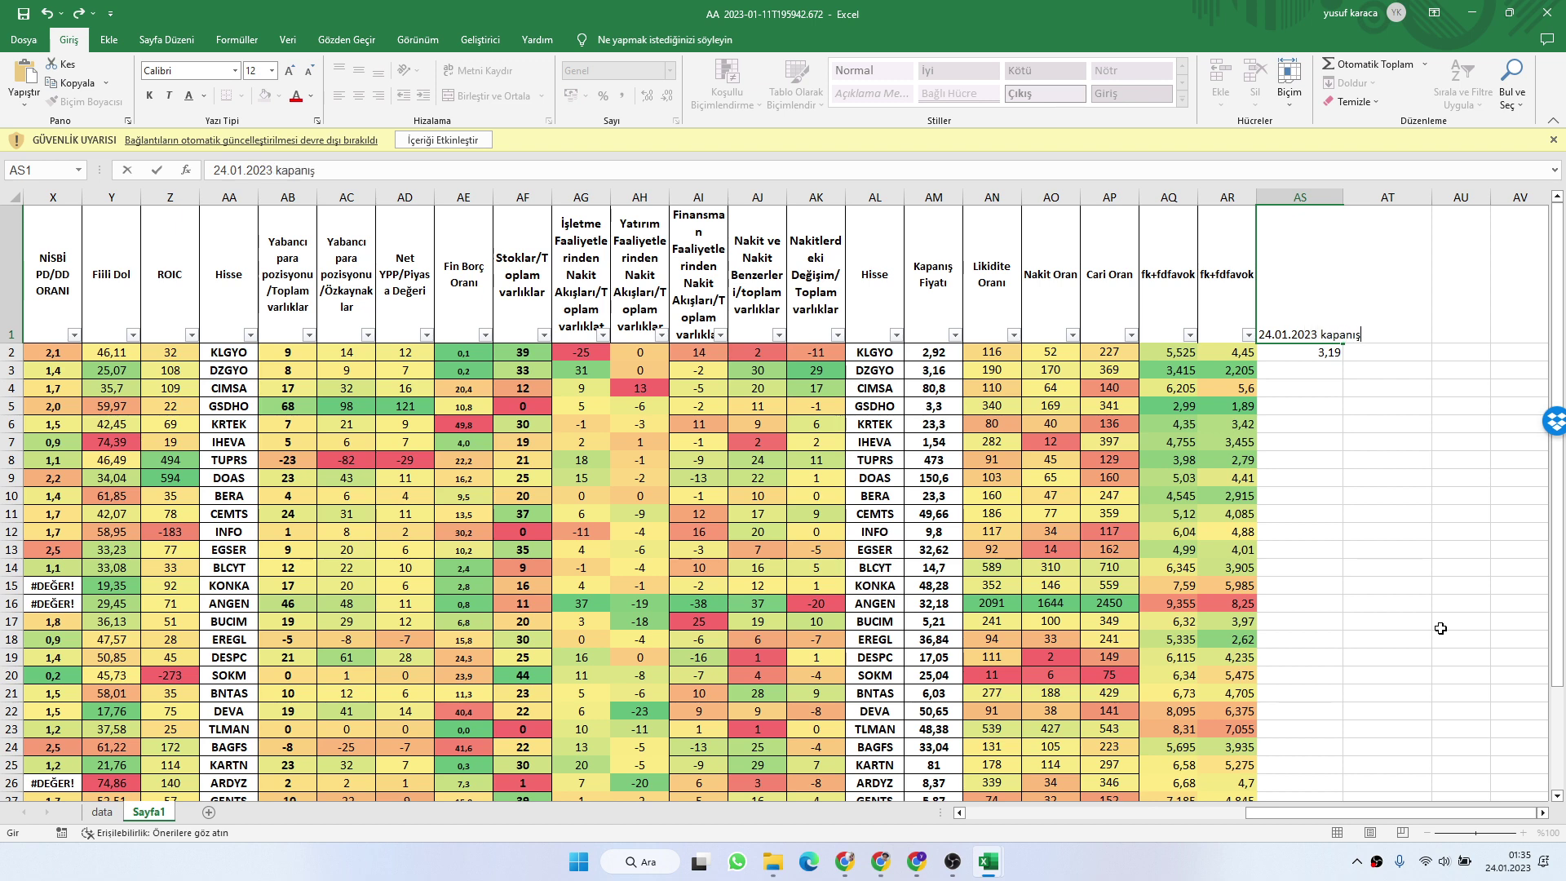
key(Return)
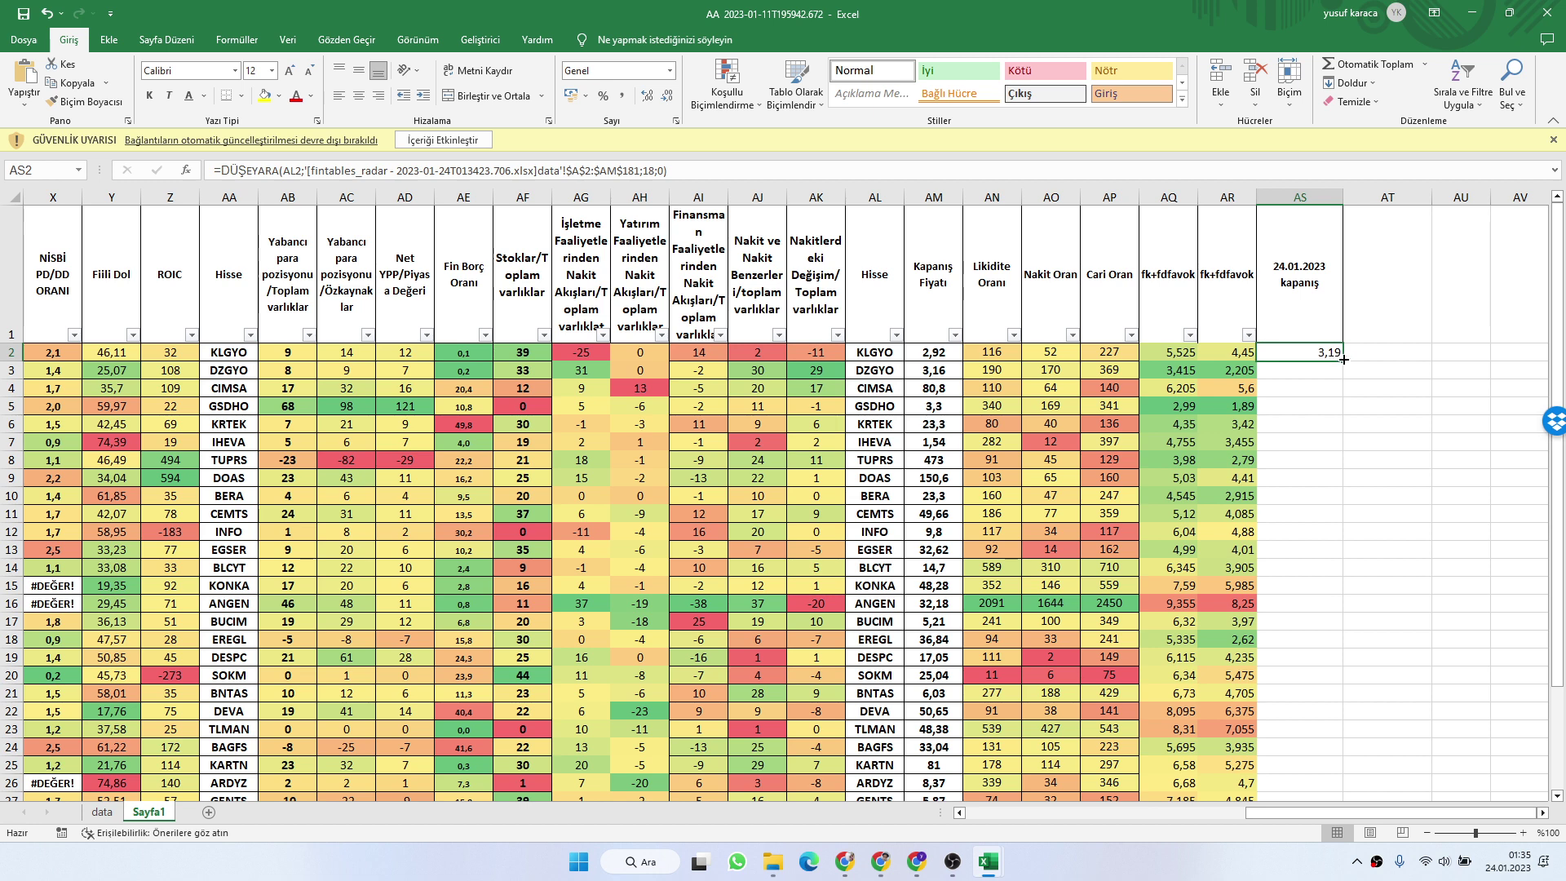
Fill the DÜŞEYARA formula from AS2 down to AS40 and center the filled values
drag(1342, 360, 1323, 777)
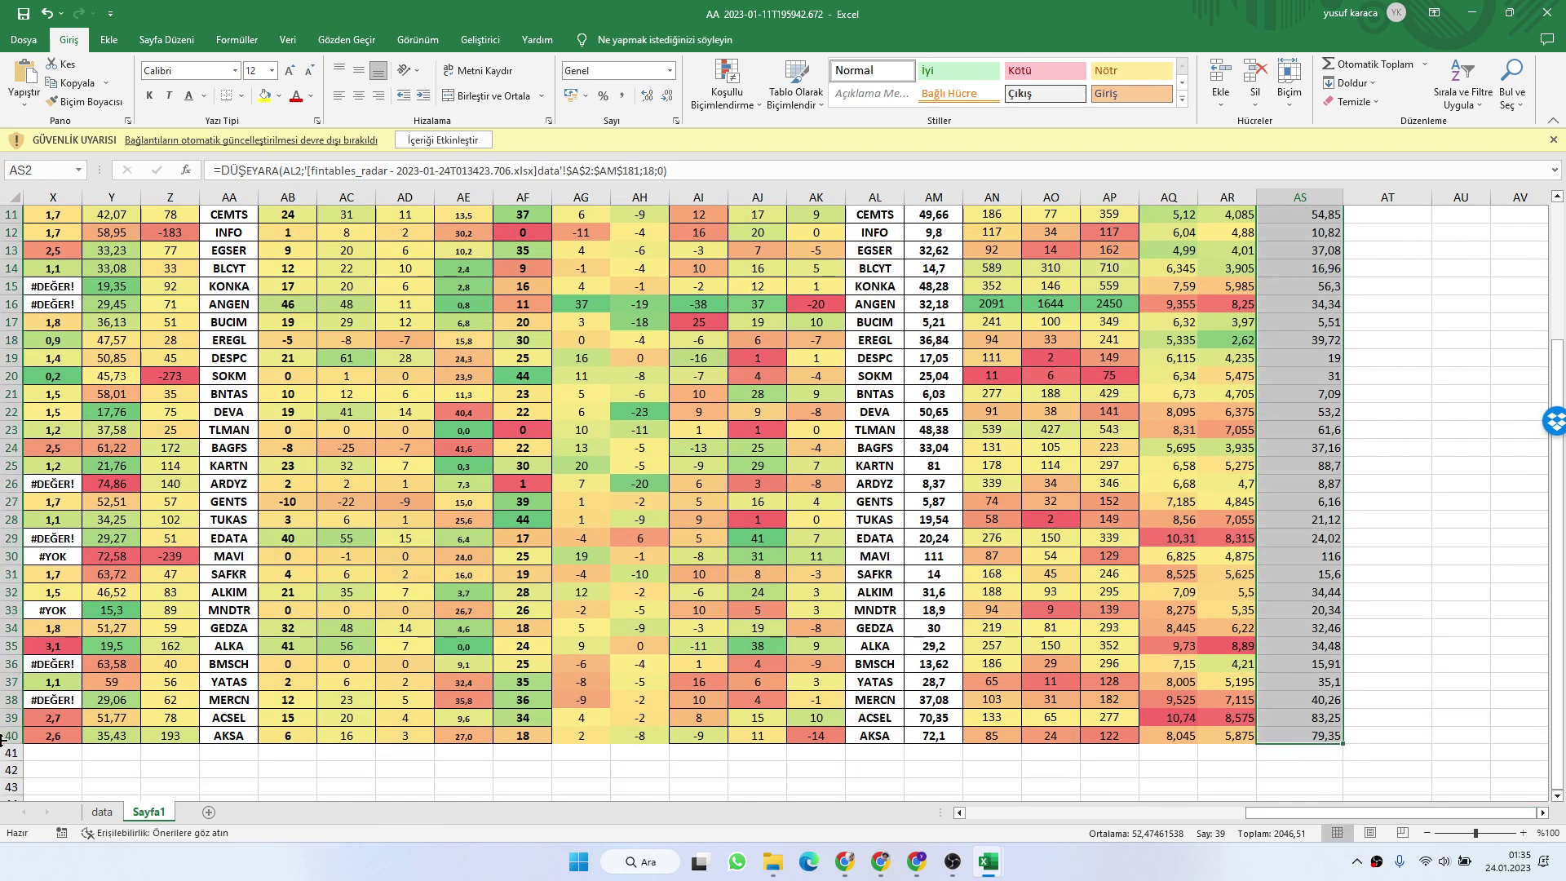
scroll(11, 711, up, 4)
scroll(51, 481, down, 8)
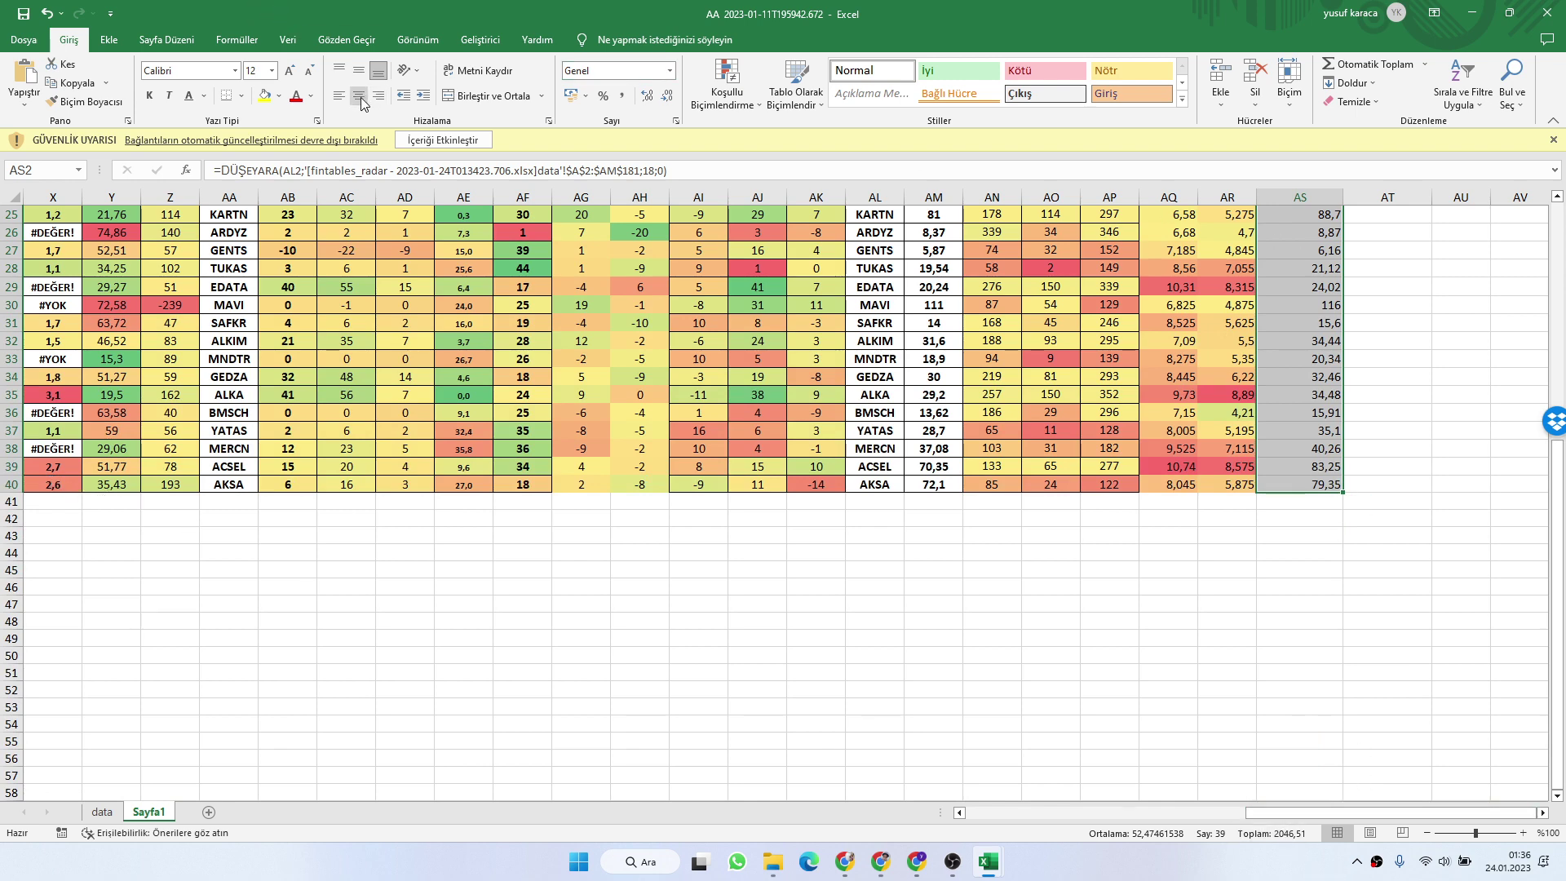
scroll(1145, 535, up, 8)
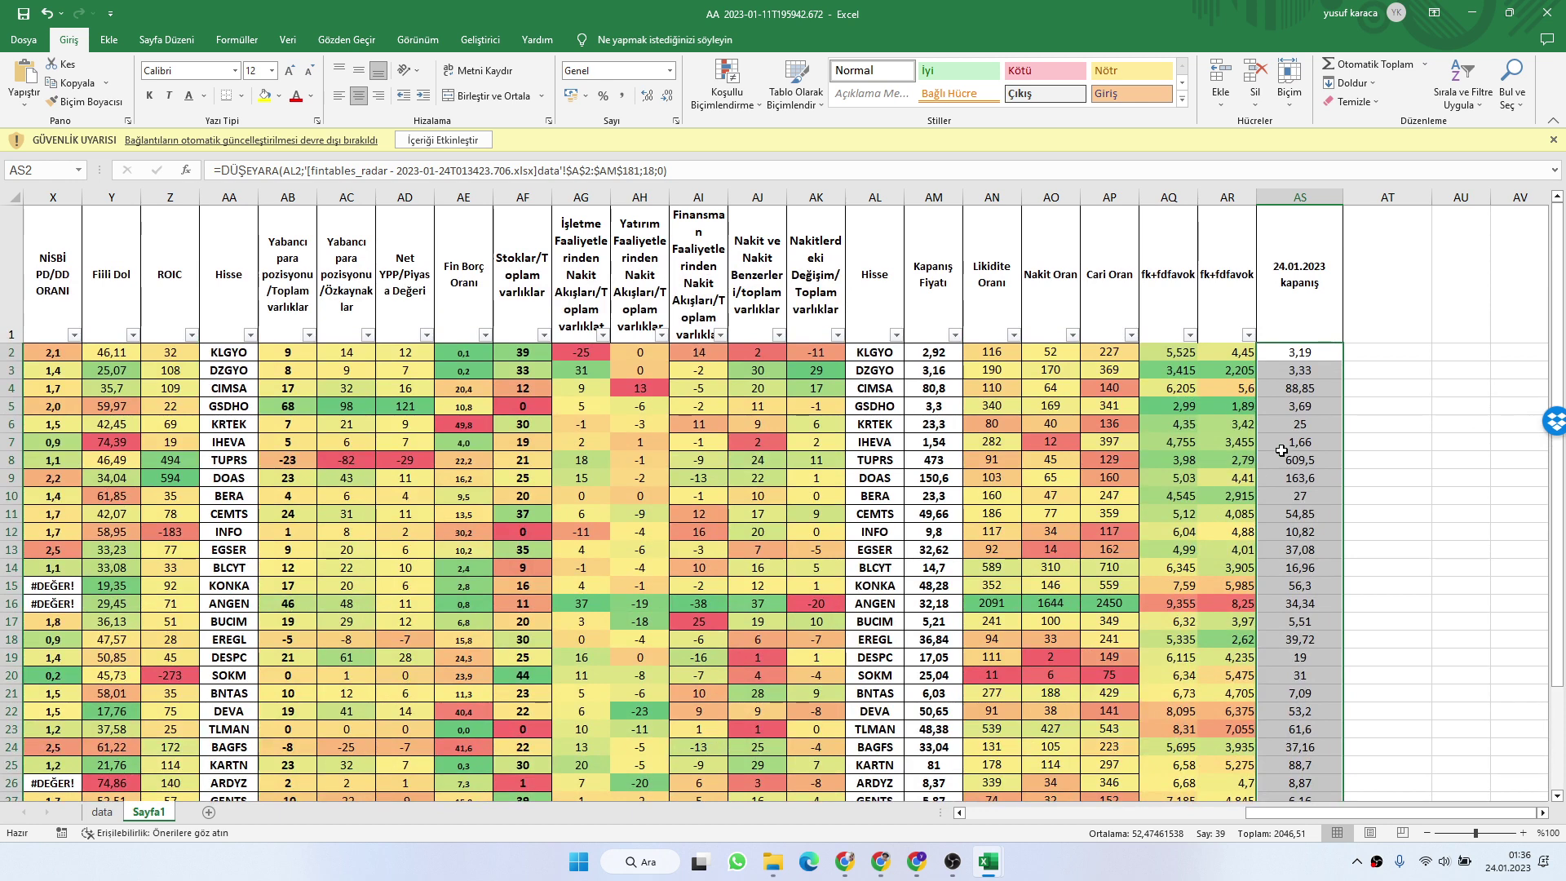
Enter the header "kar zarar" in cell AT1
click(1375, 313)
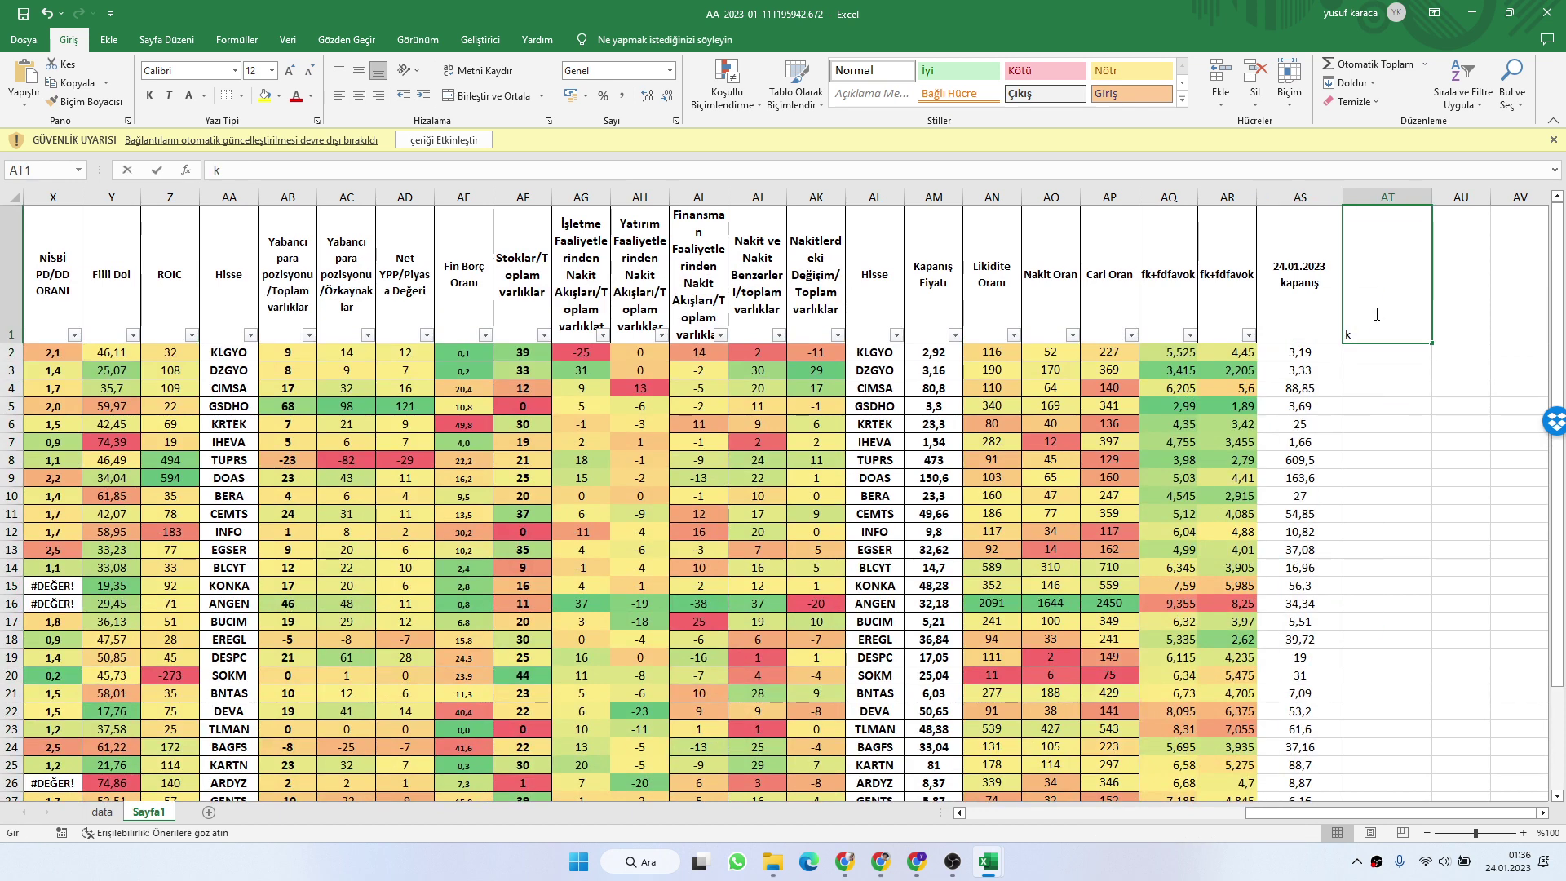
text(kar zarar)
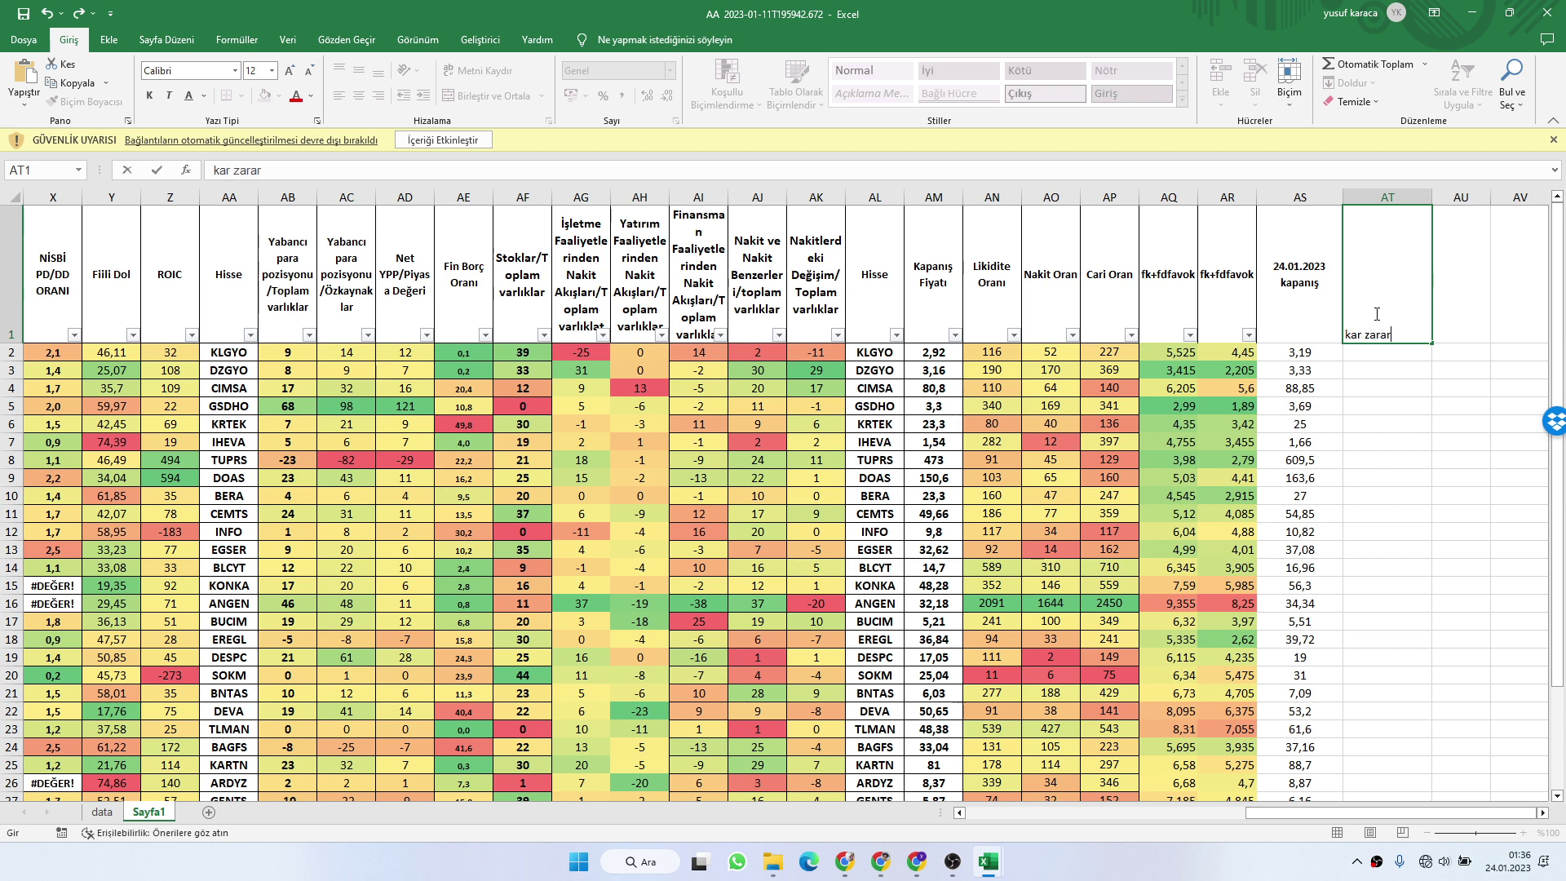
key(Return)
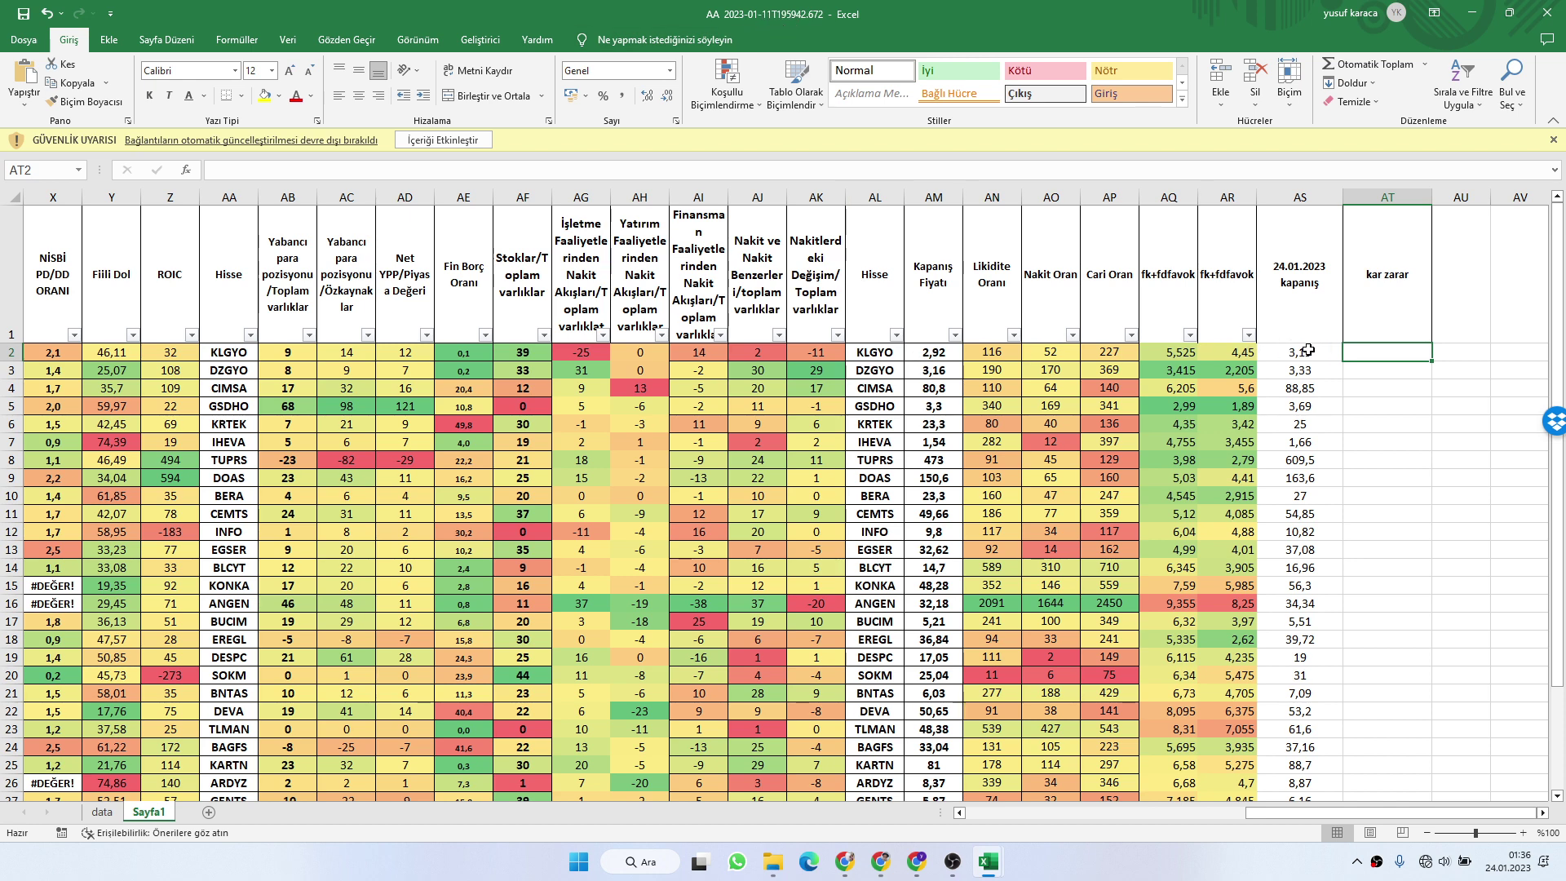
Enter the percentage change formula =100*((AS2-AM2)/AM2) in cell AT2
double_click(1363, 356)
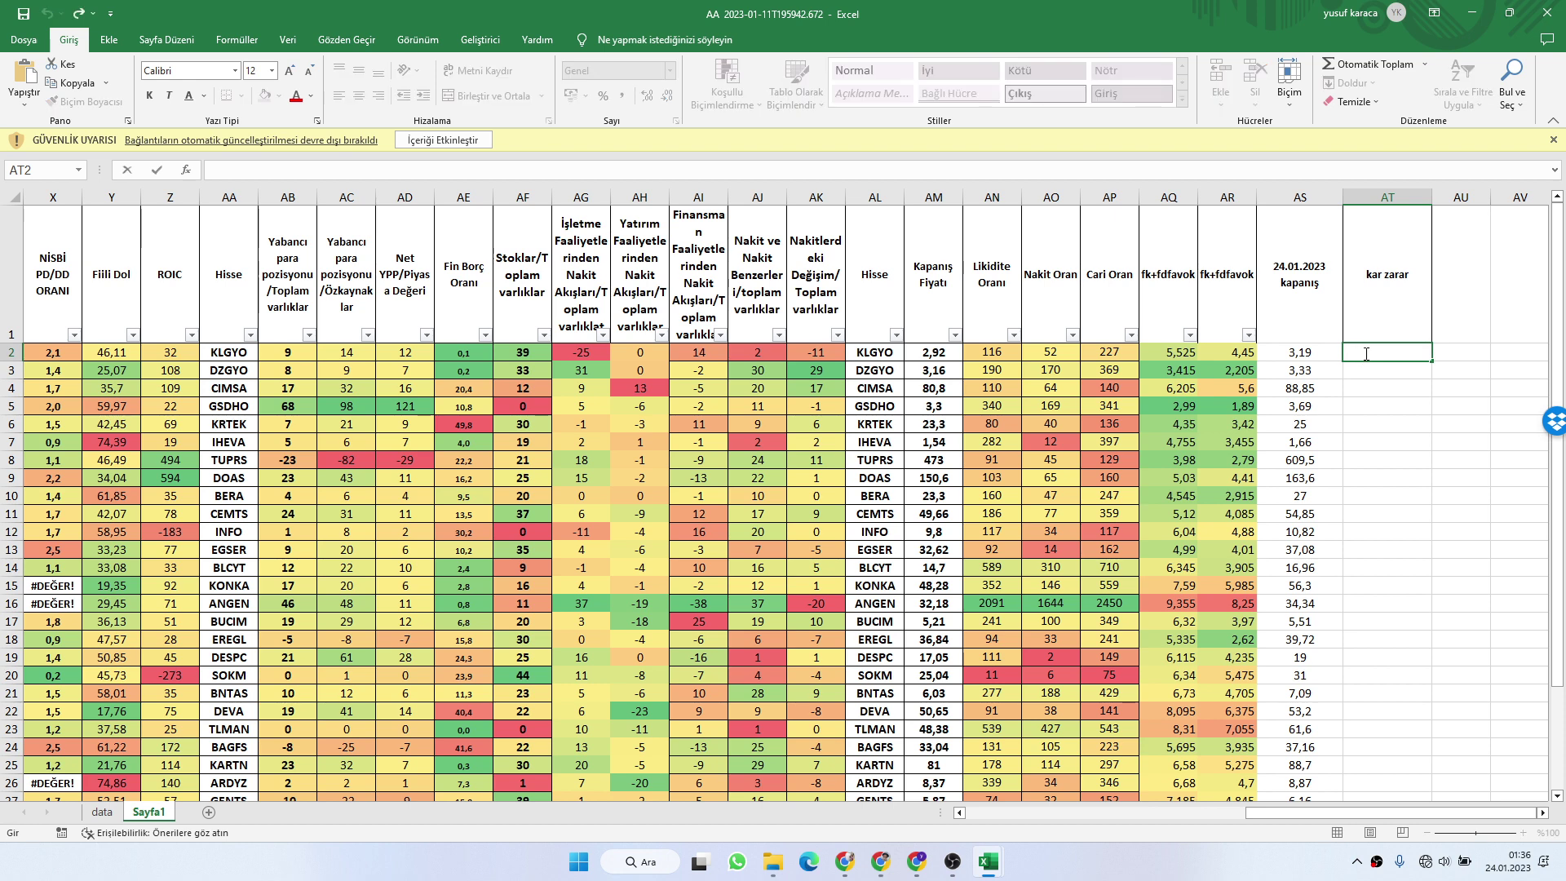
text(=100)
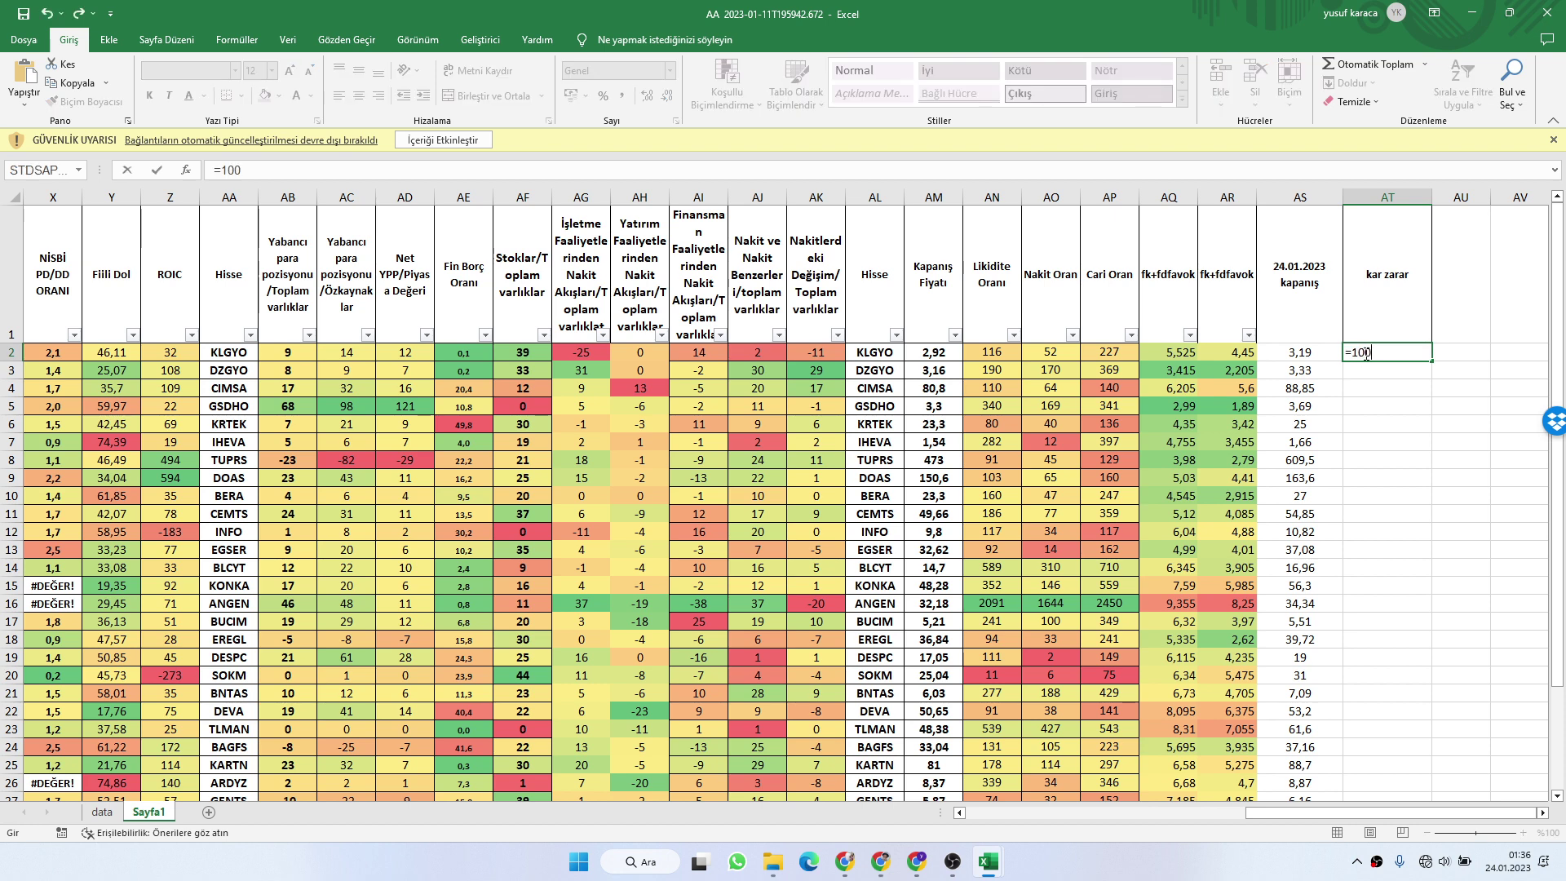
text(*())
click(1384, 350)
text(())
click(1295, 352)
text(-)
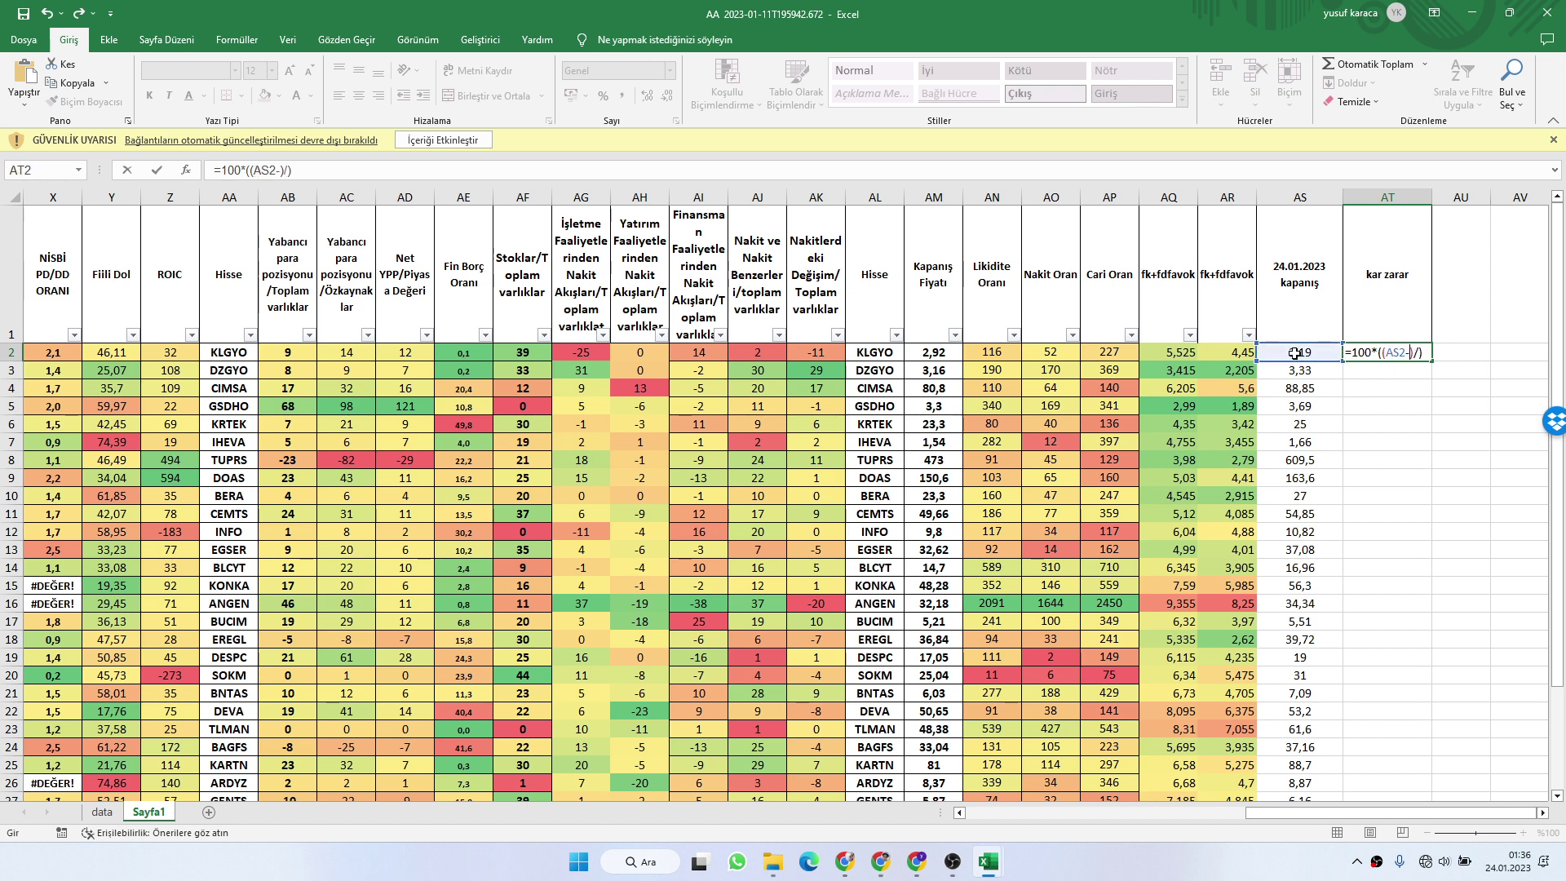
click(923, 353)
click(1439, 353)
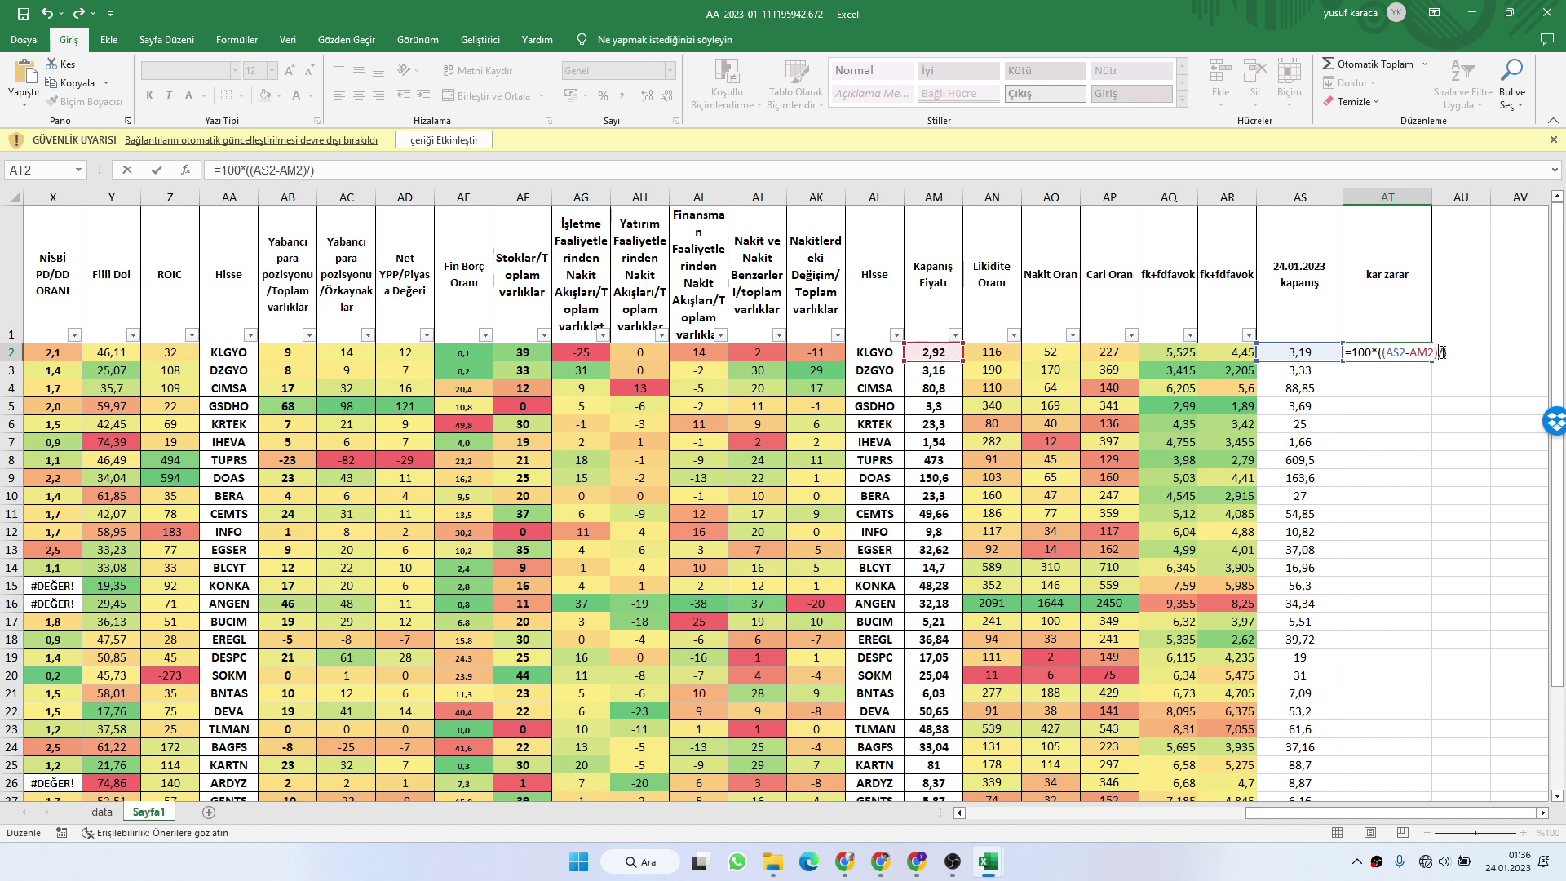
click(946, 353)
key(Return)
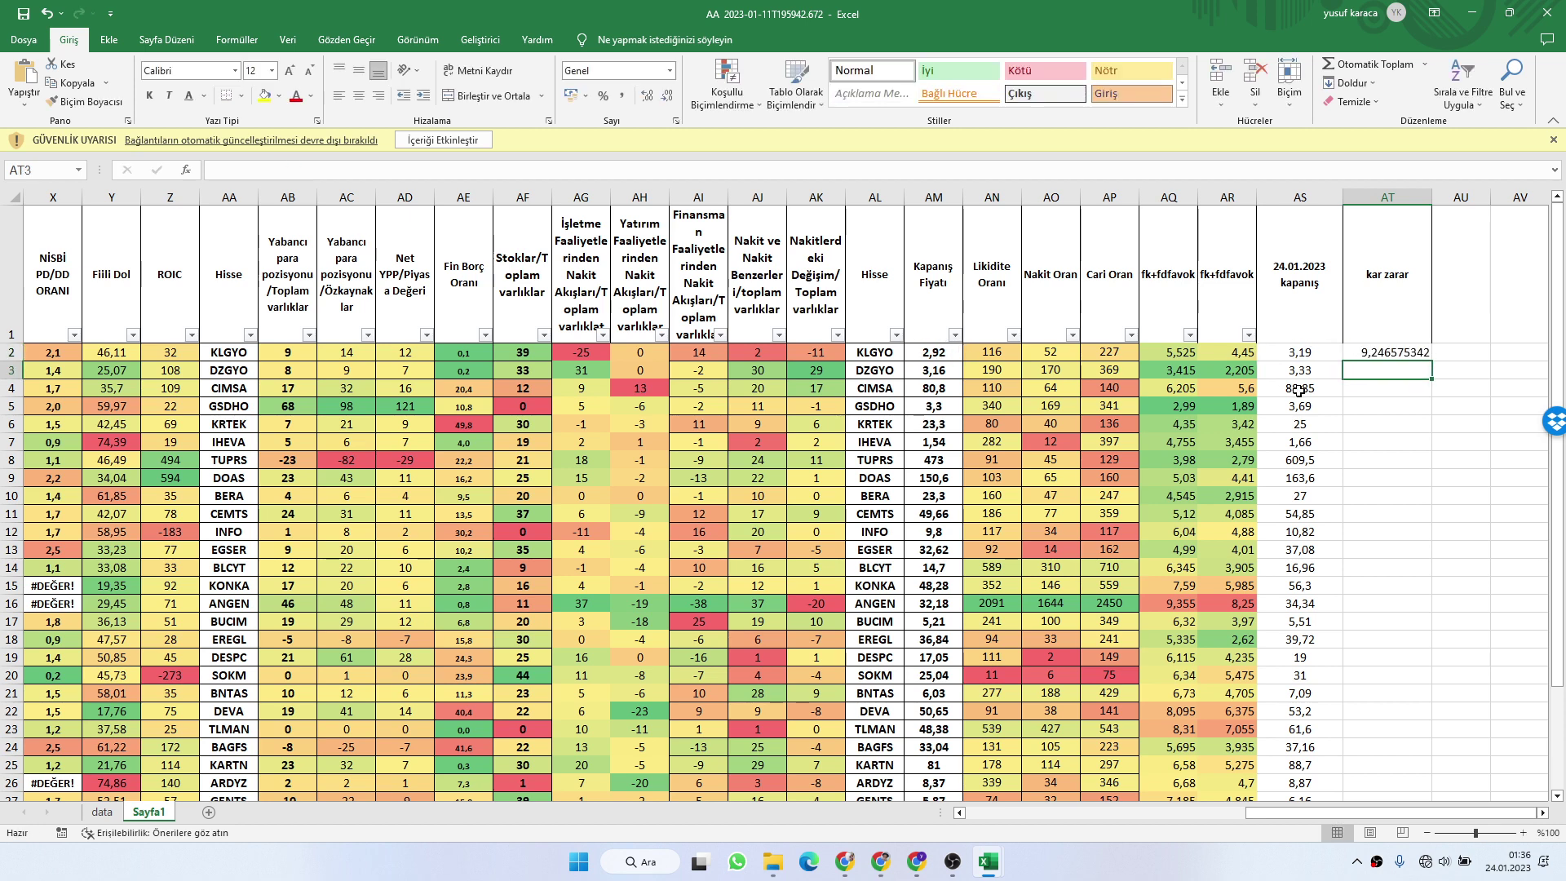
Format the result in AT2 to one decimal place and center it in the cell
click(1401, 352)
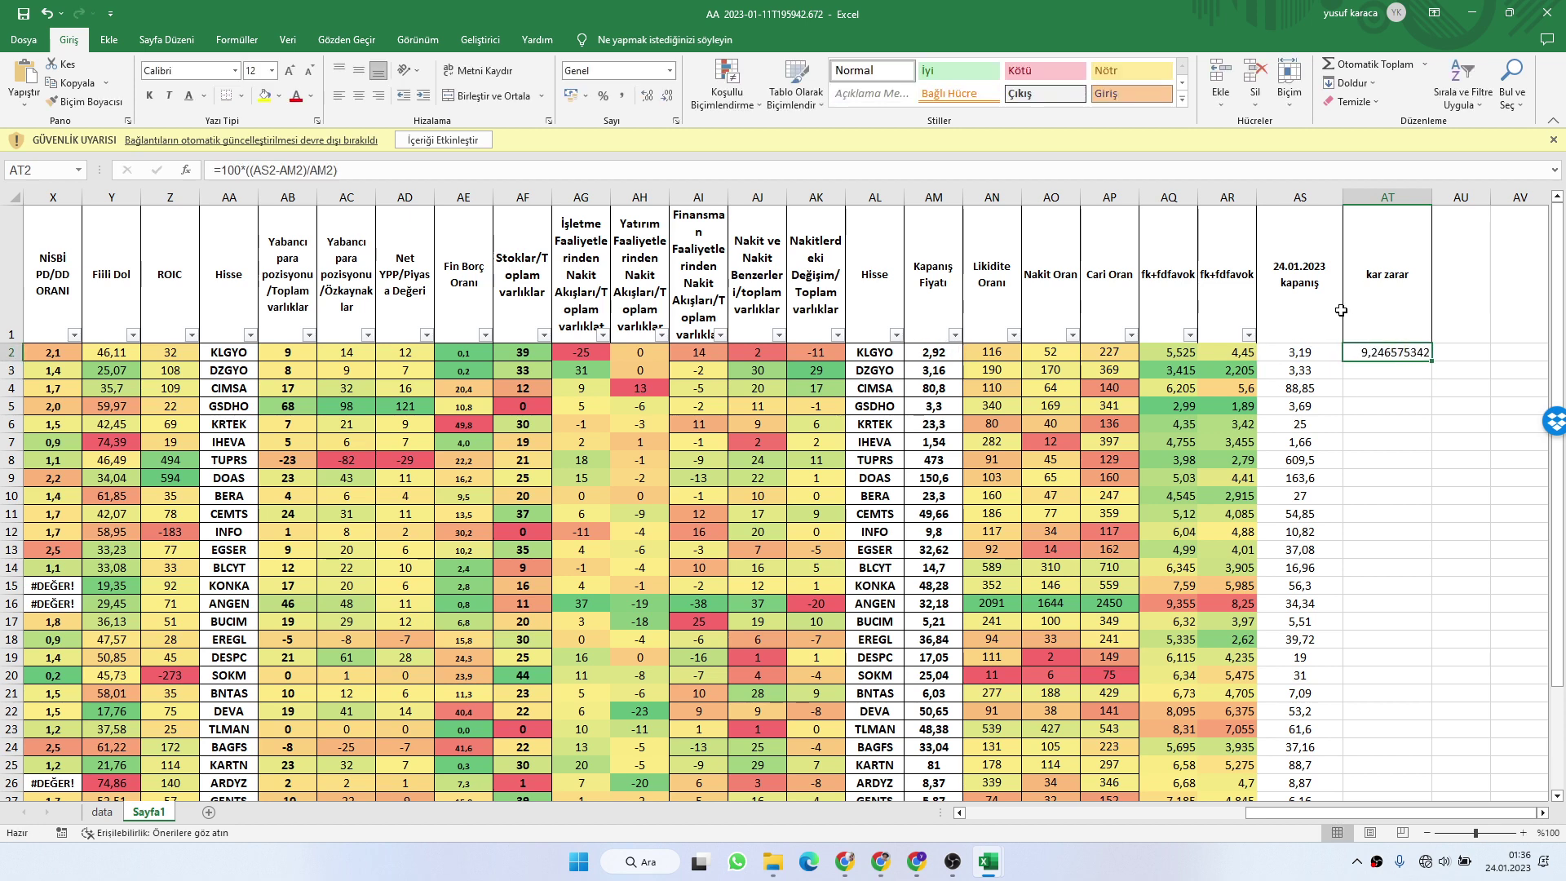
click(665, 98)
click(665, 98)
click(665, 97)
click(665, 98)
click(666, 98)
click(665, 98)
click(666, 98)
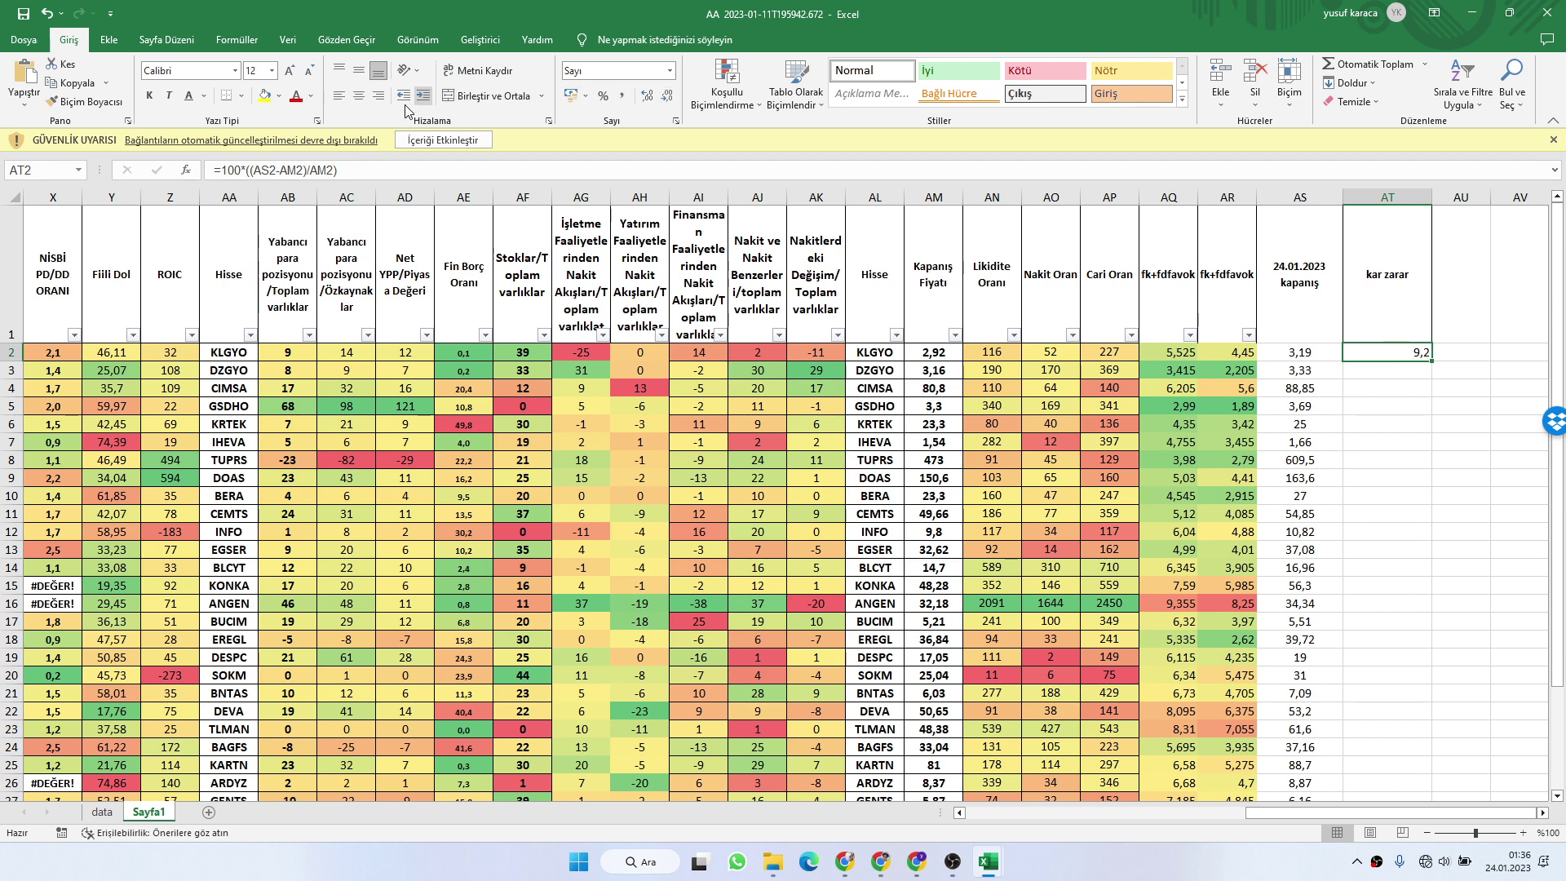
click(359, 96)
click(1387, 406)
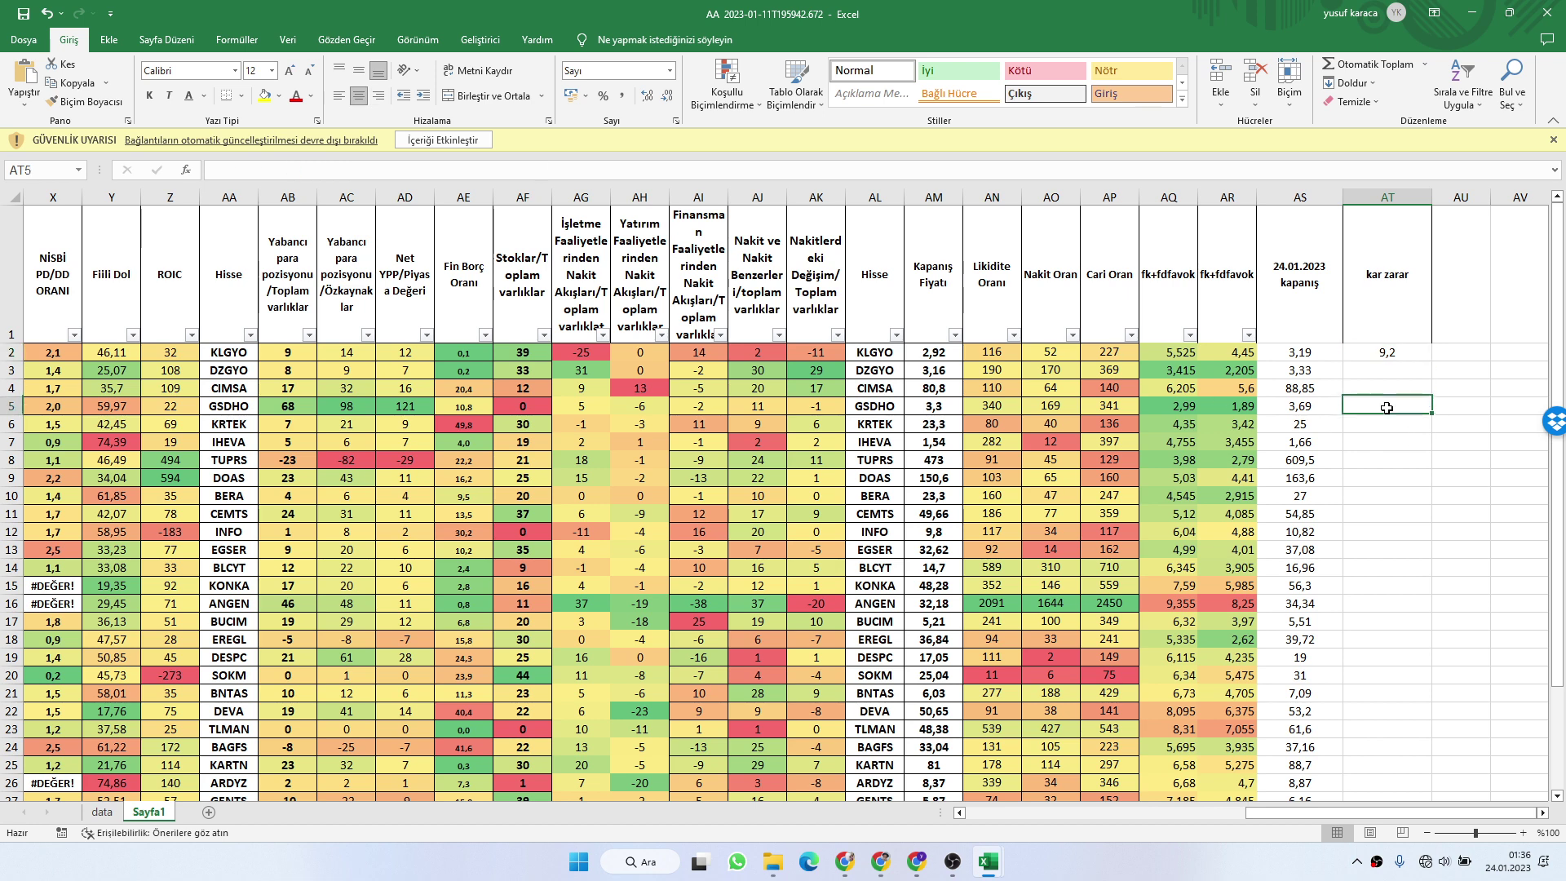
Fill the percentage change formula from AT2 down to AT40 and add the column's average in AT41
click(1387, 352)
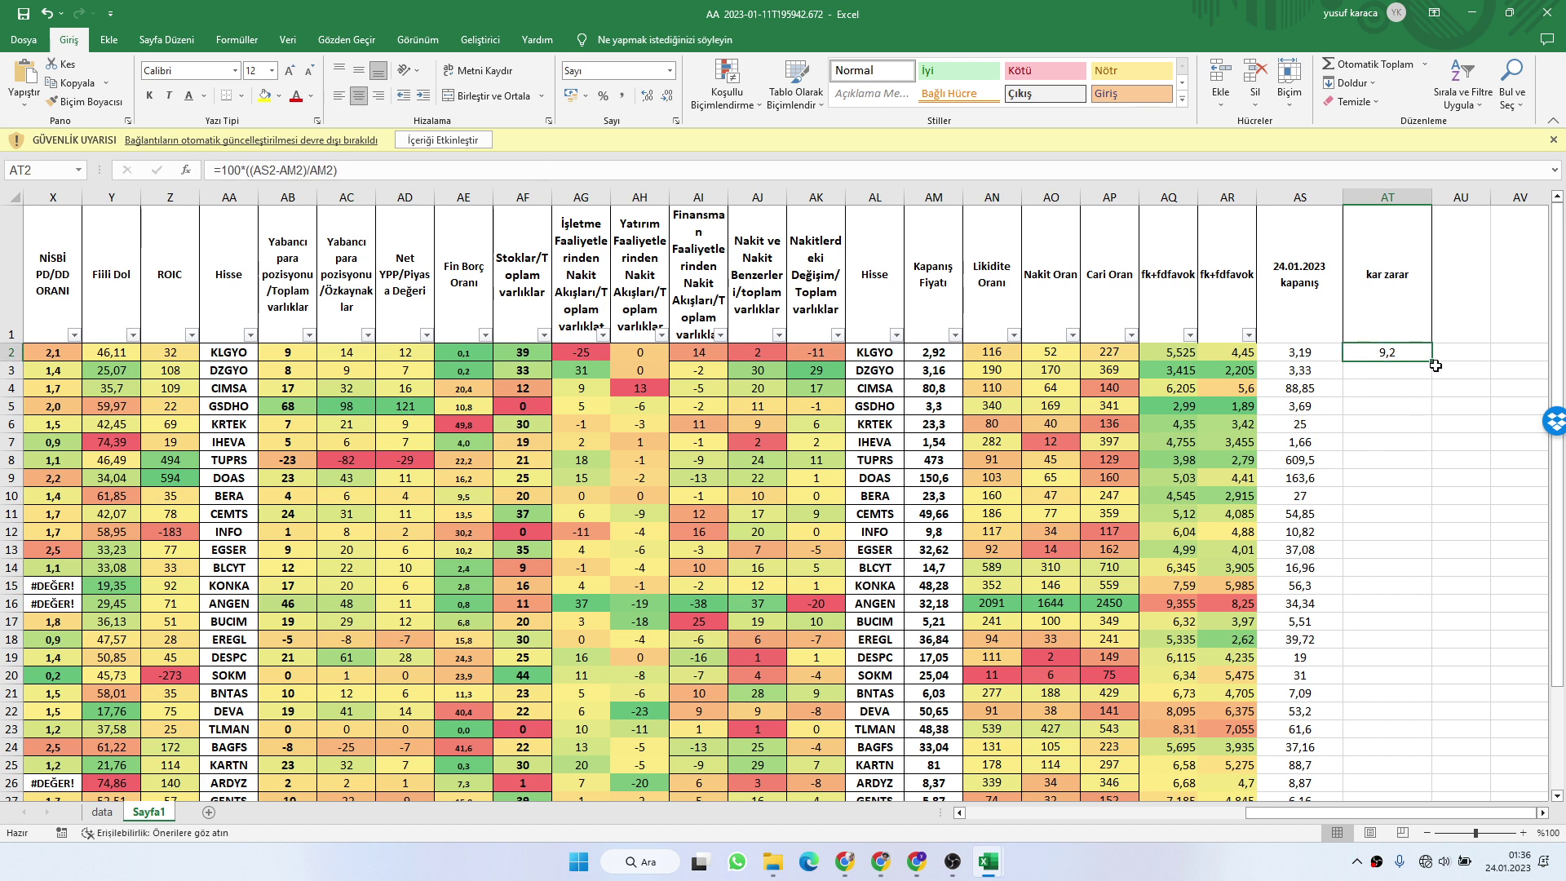
drag(1433, 361, 1409, 777)
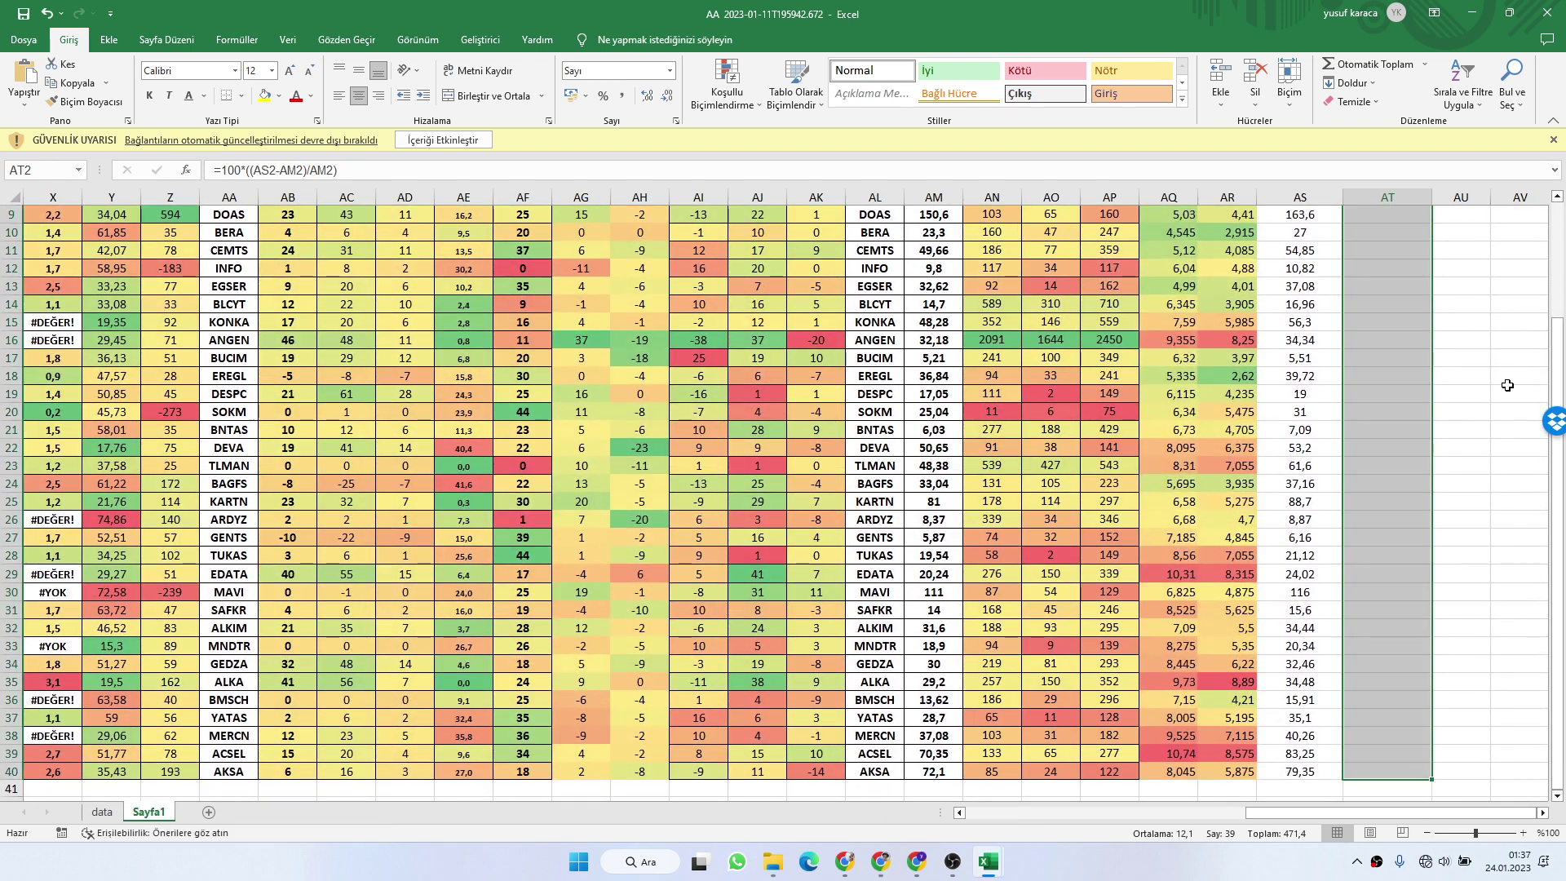
click(1426, 66)
click(1391, 104)
scroll(1435, 254, up, 3)
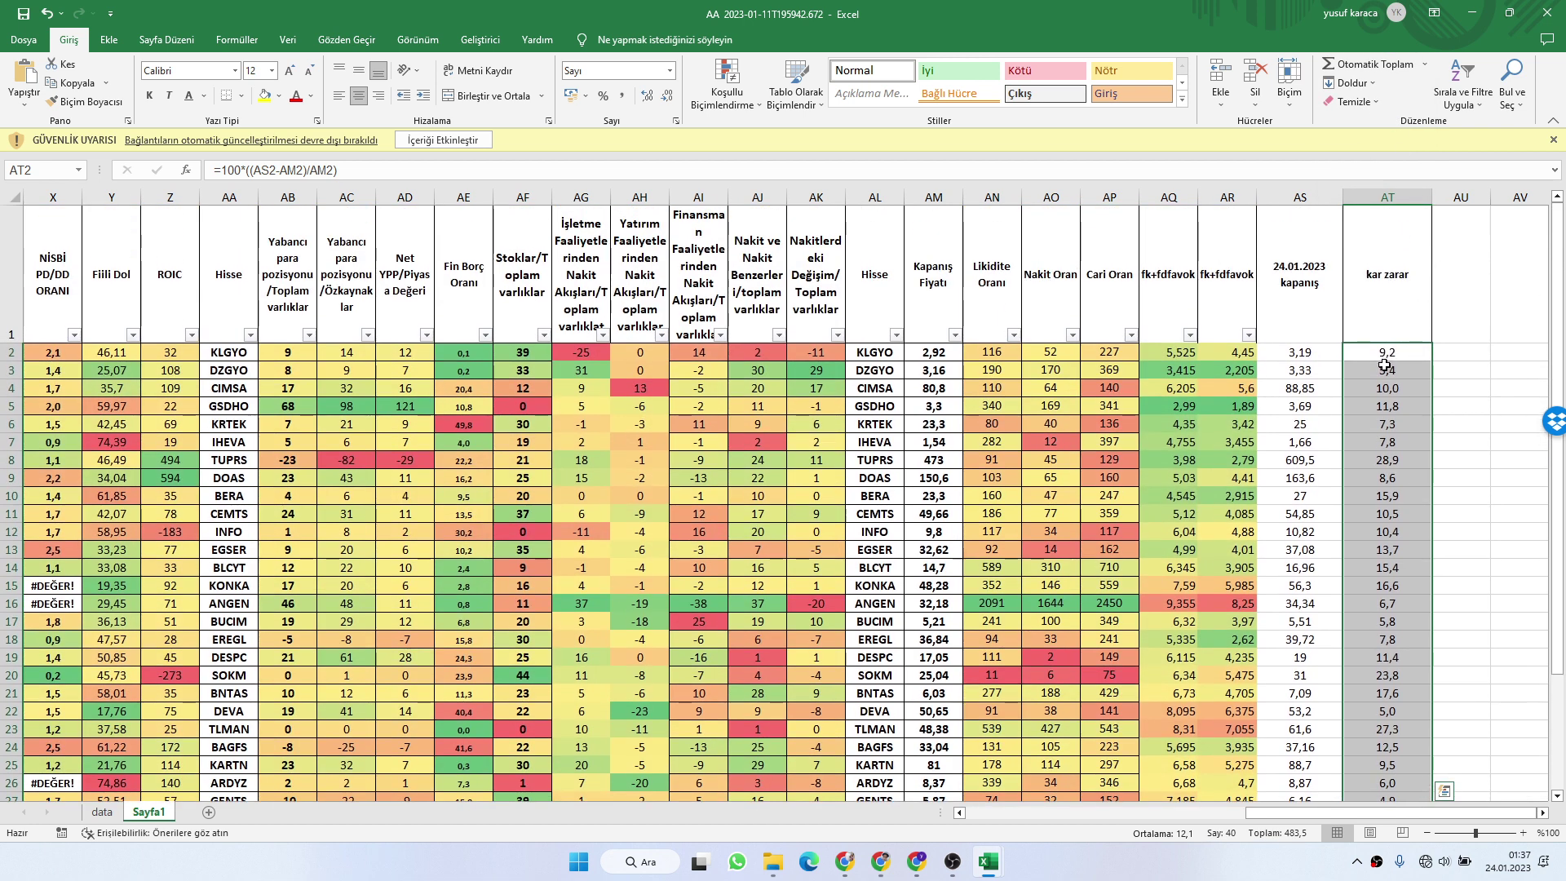
Narrow columns AS and AT and apply the green-yellow-red color scale to AT2:AT40
drag(1343, 196, 1389, 197)
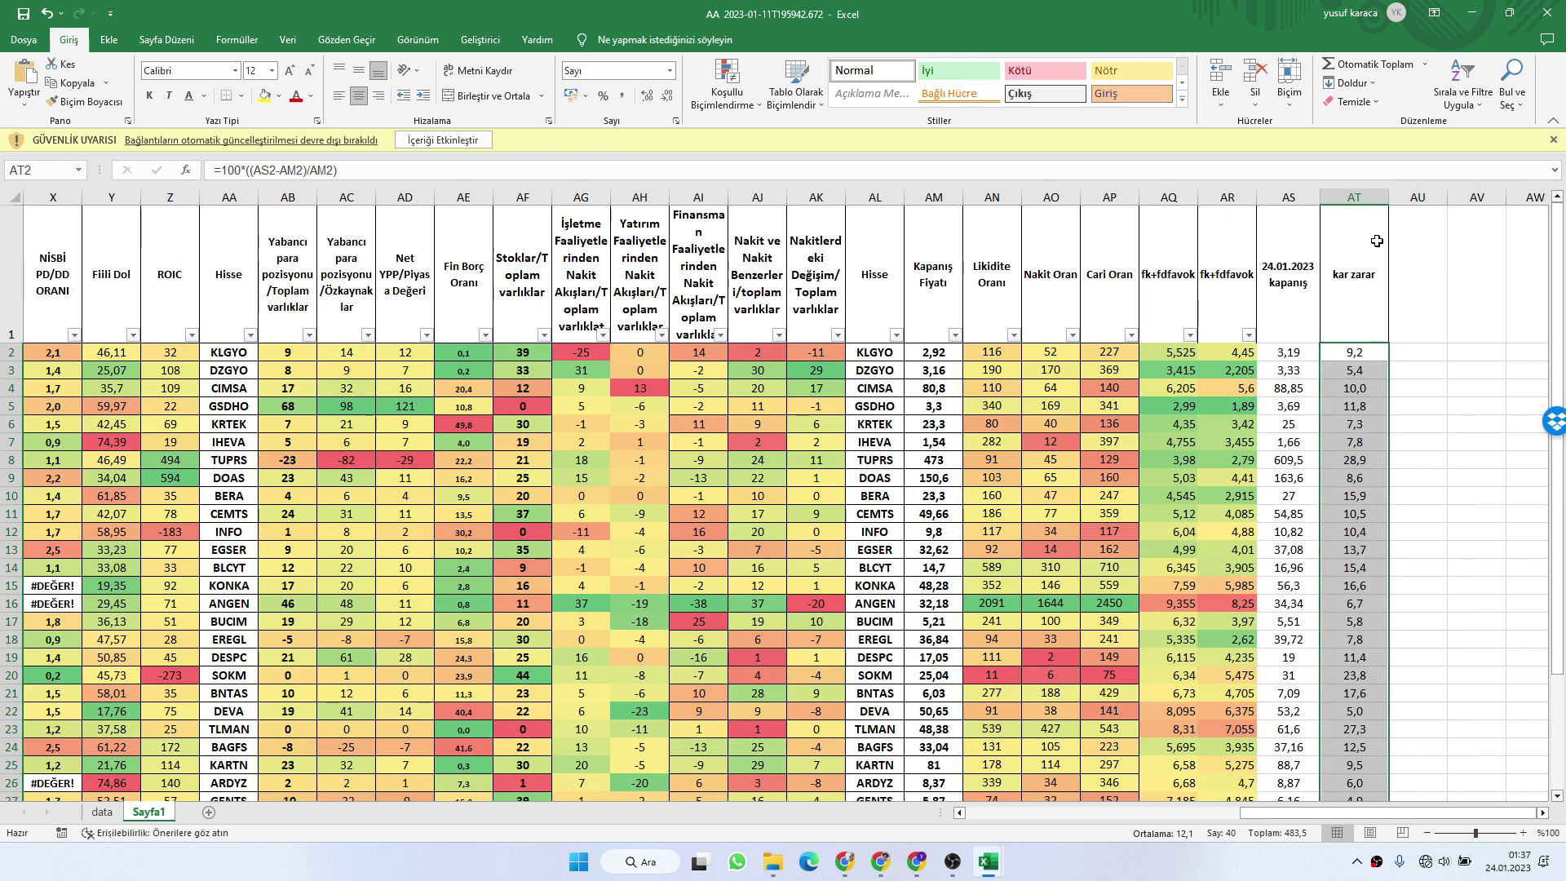
click(1339, 421)
drag(1344, 358, 1358, 752)
click(727, 86)
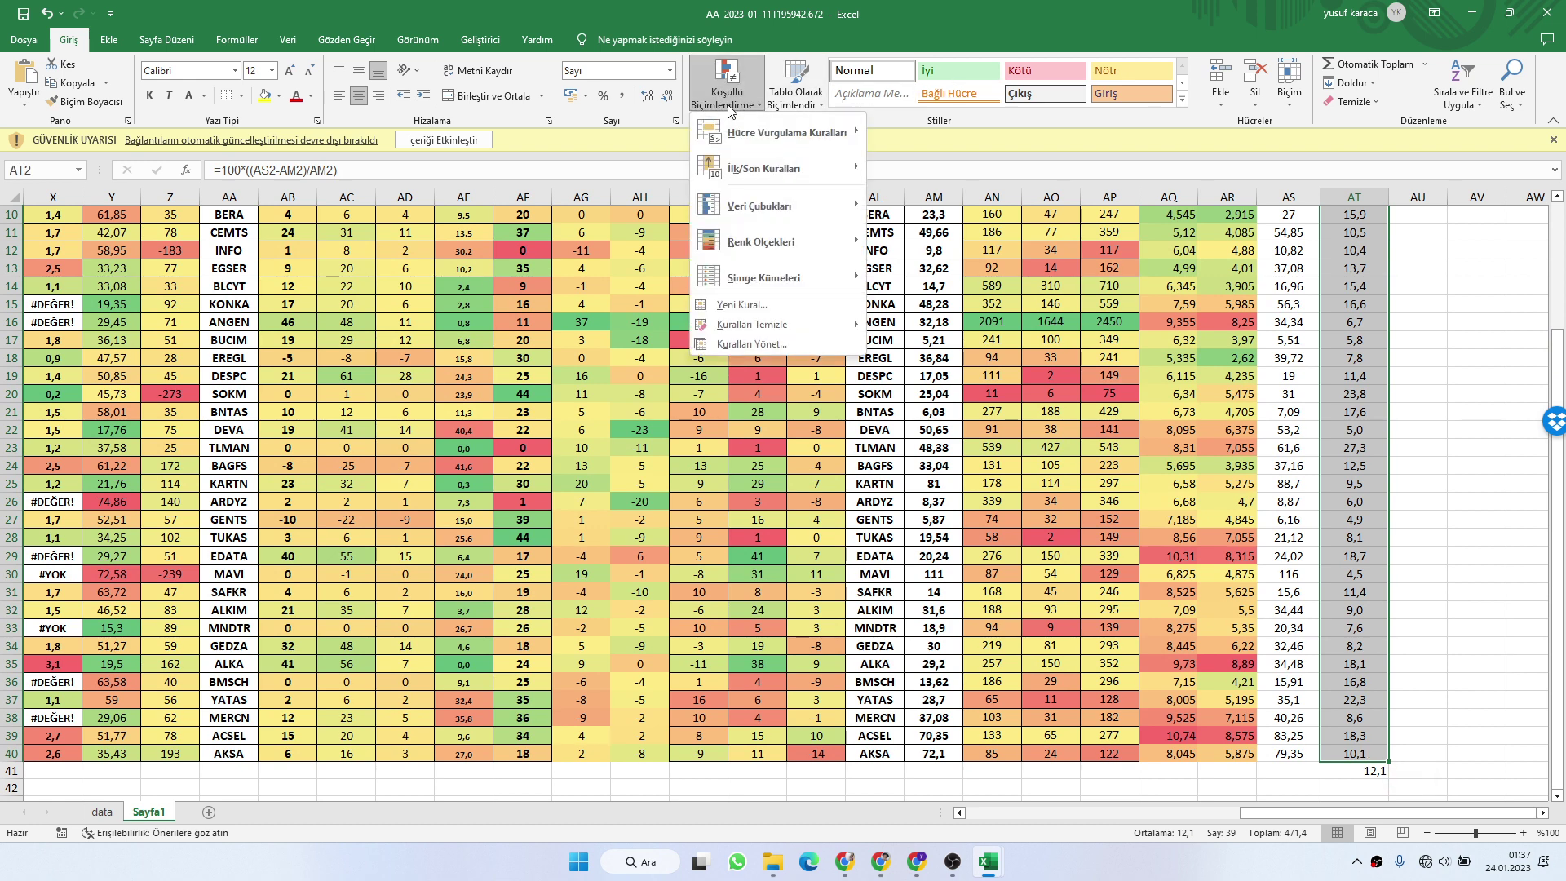
mouse_move(745, 247)
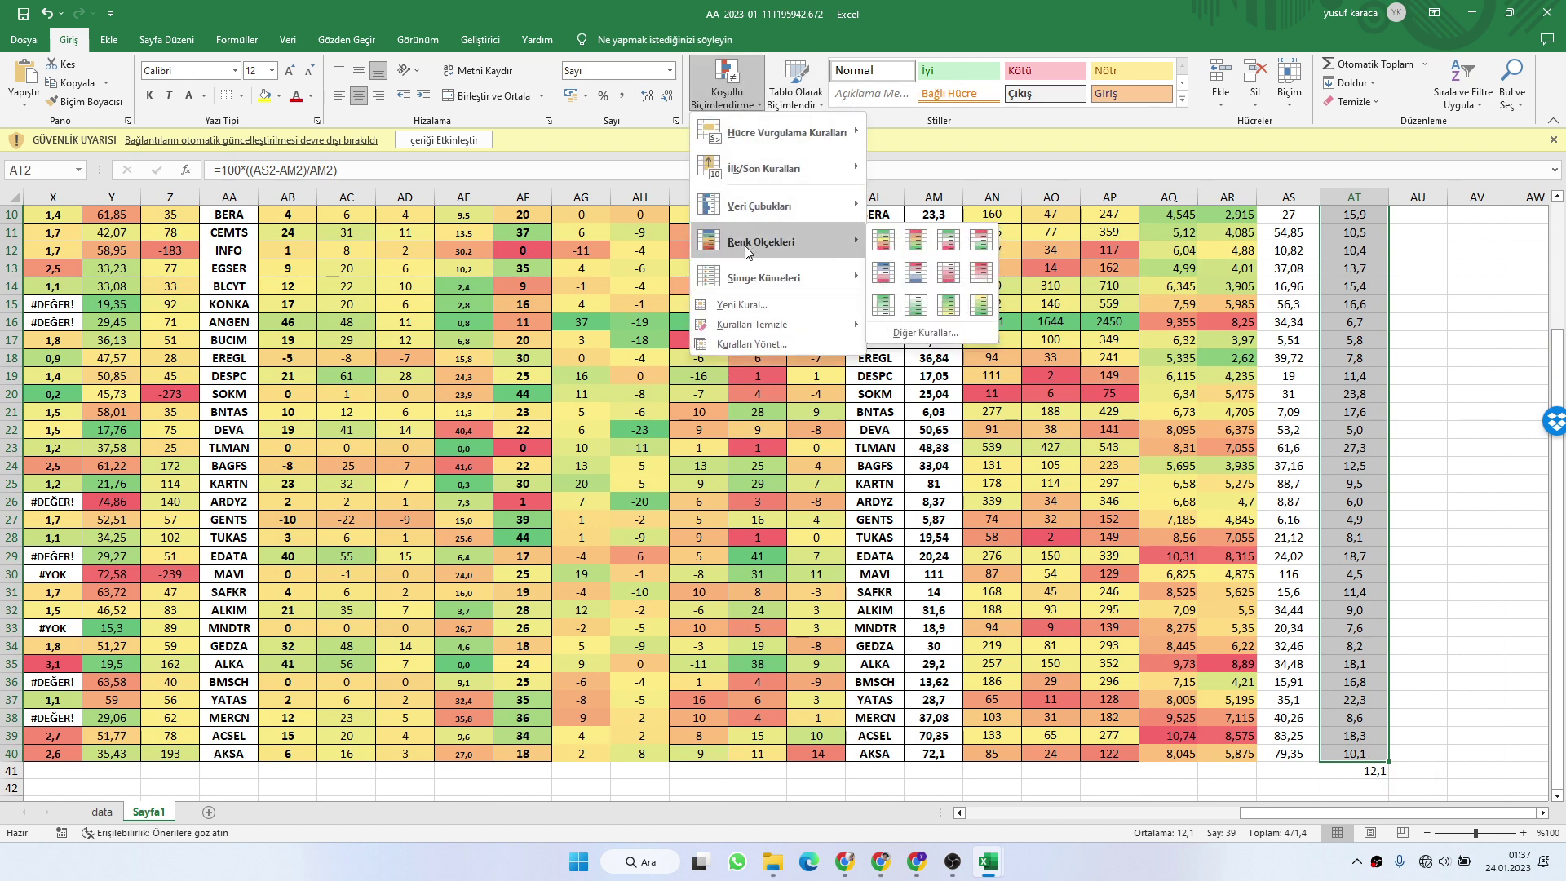
click(884, 240)
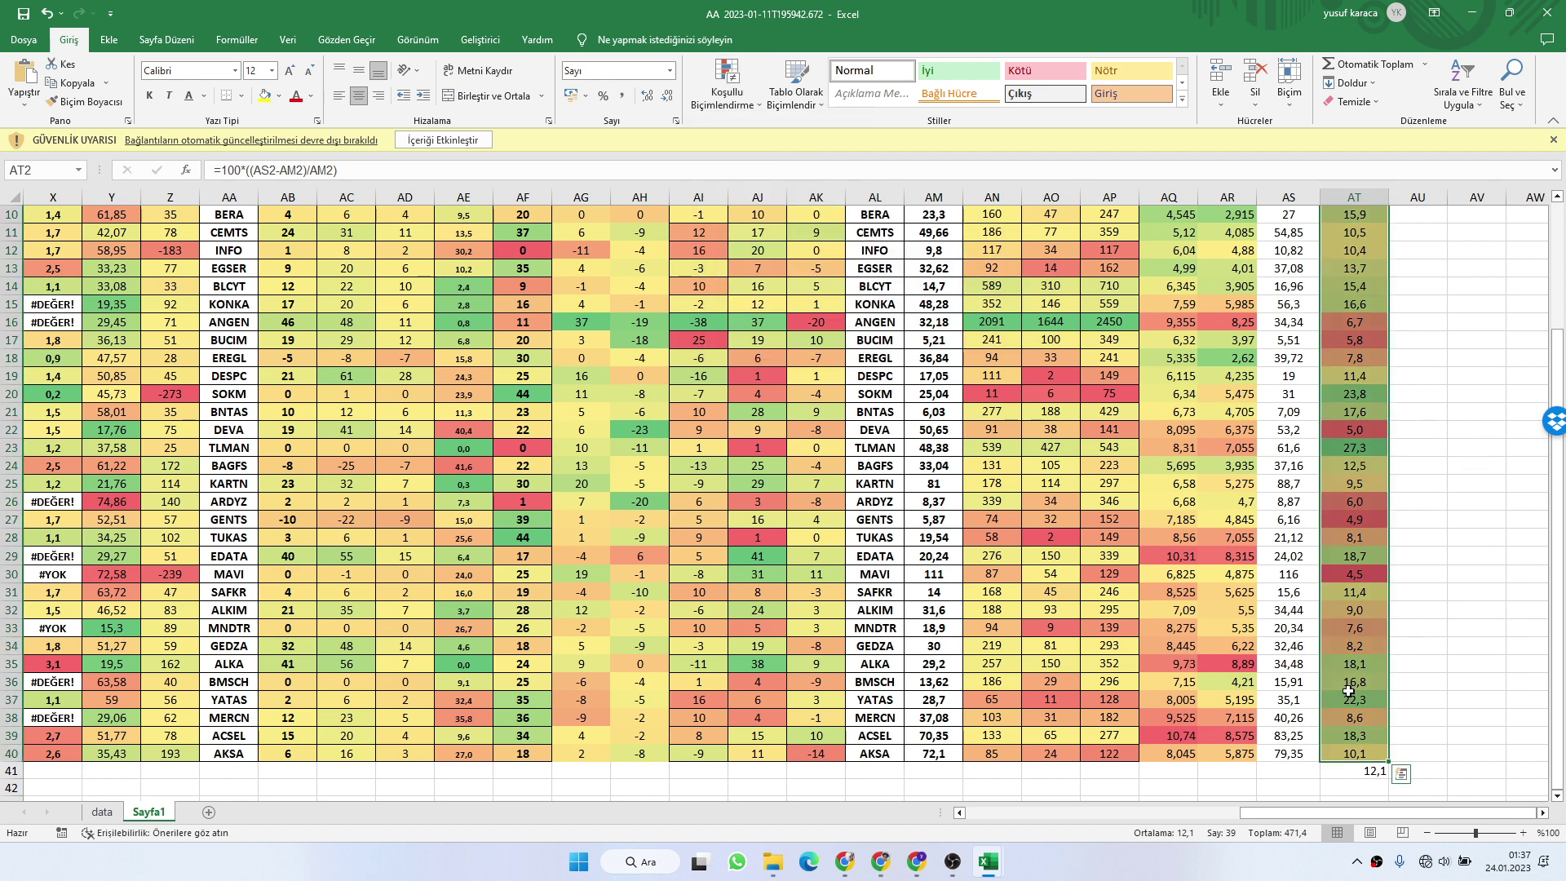
scroll(1350, 522, up, 3)
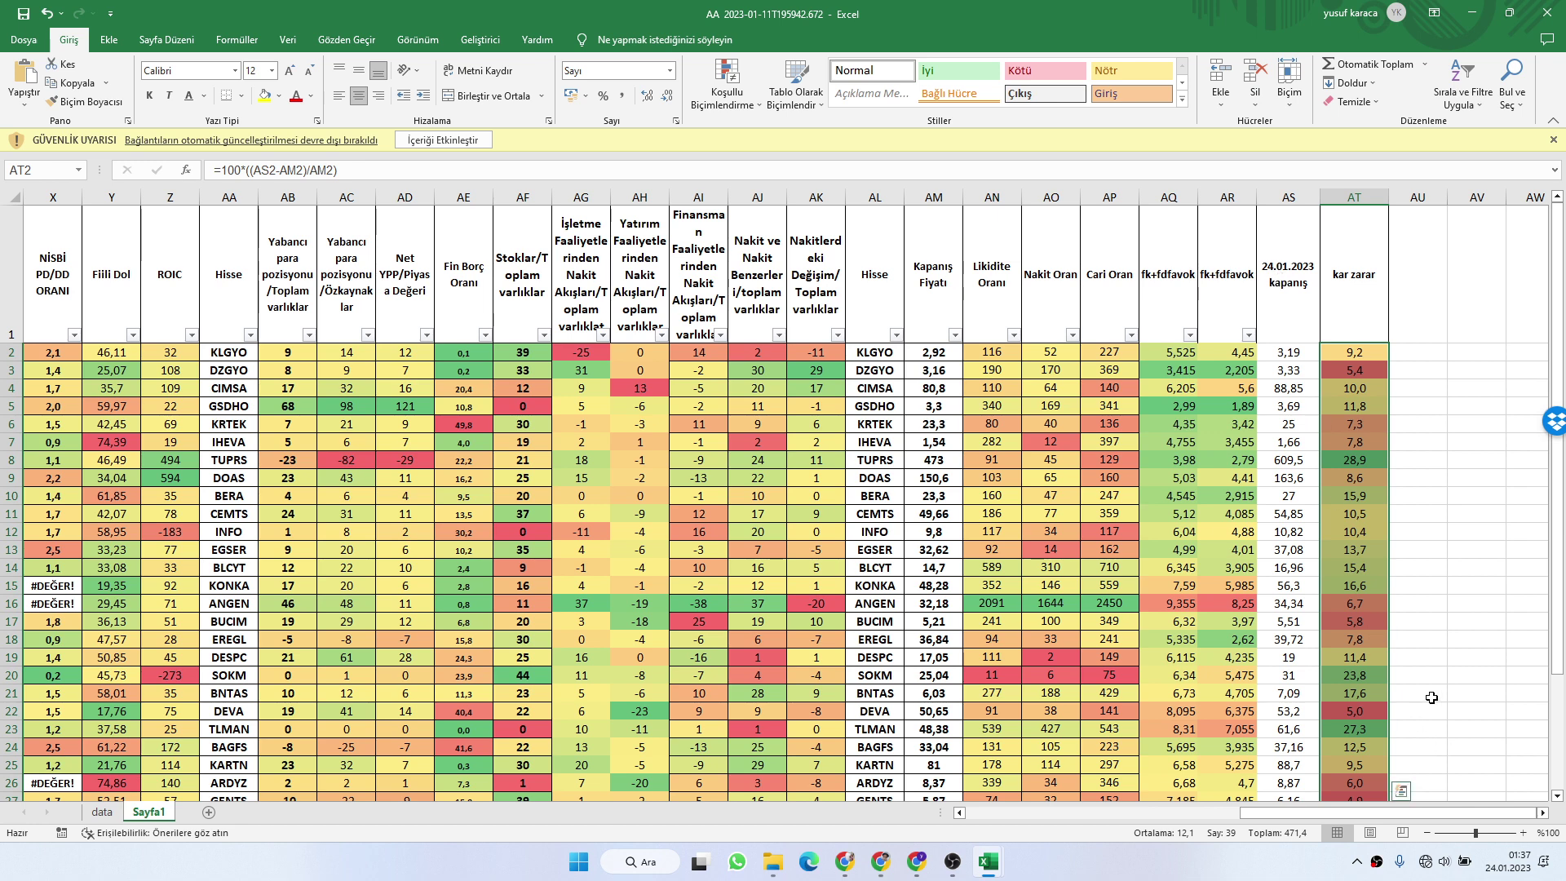
Check the January 2023 calendar and change the AT1 header to "kar zarar 10 işgünü"
click(1524, 872)
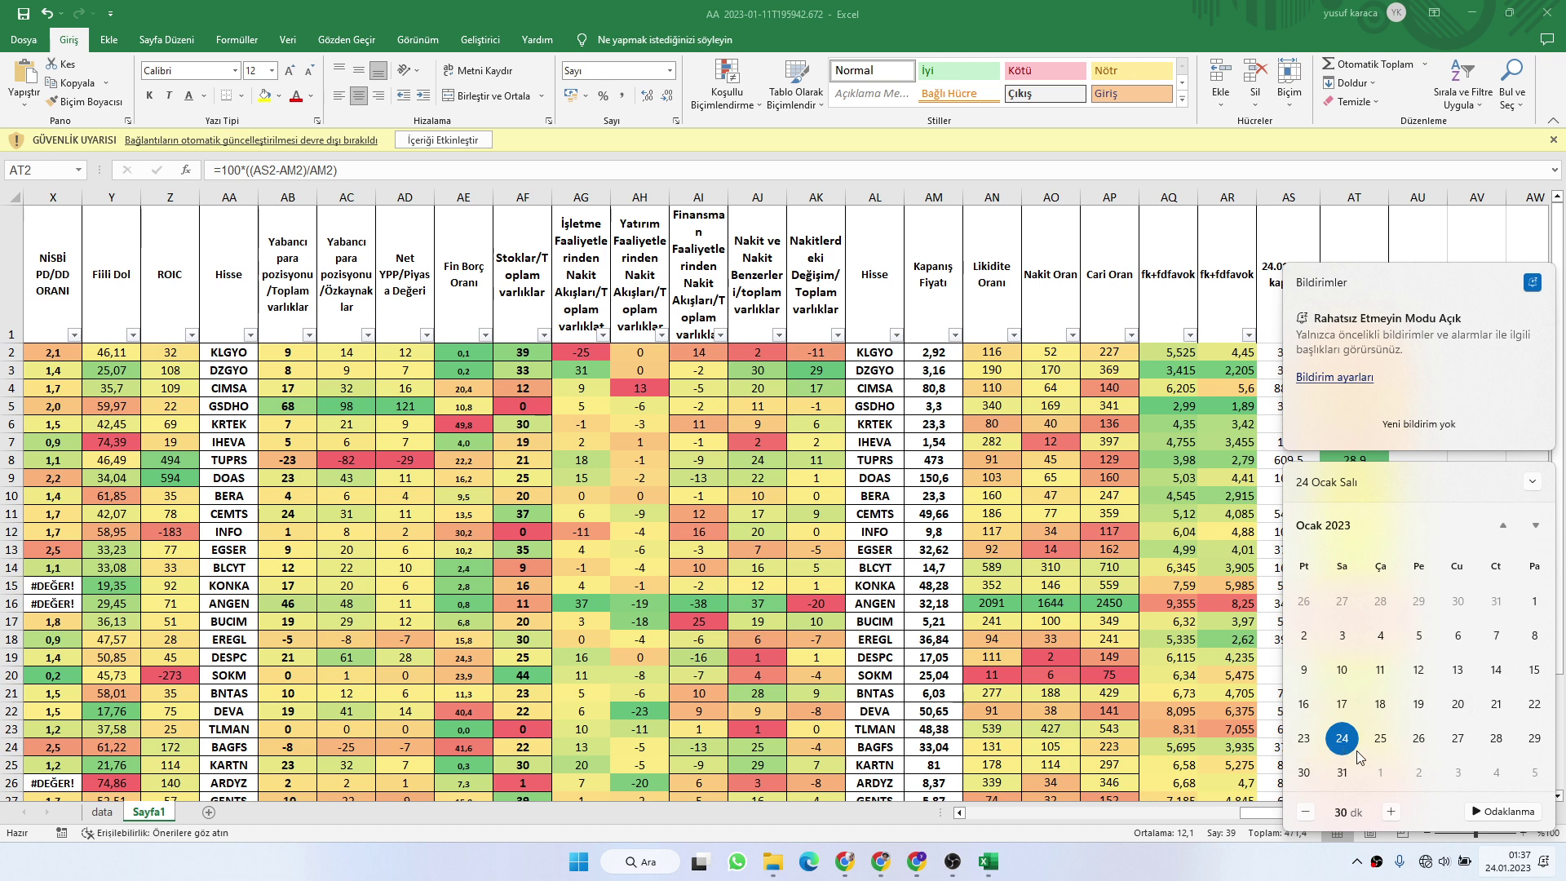
click(1509, 860)
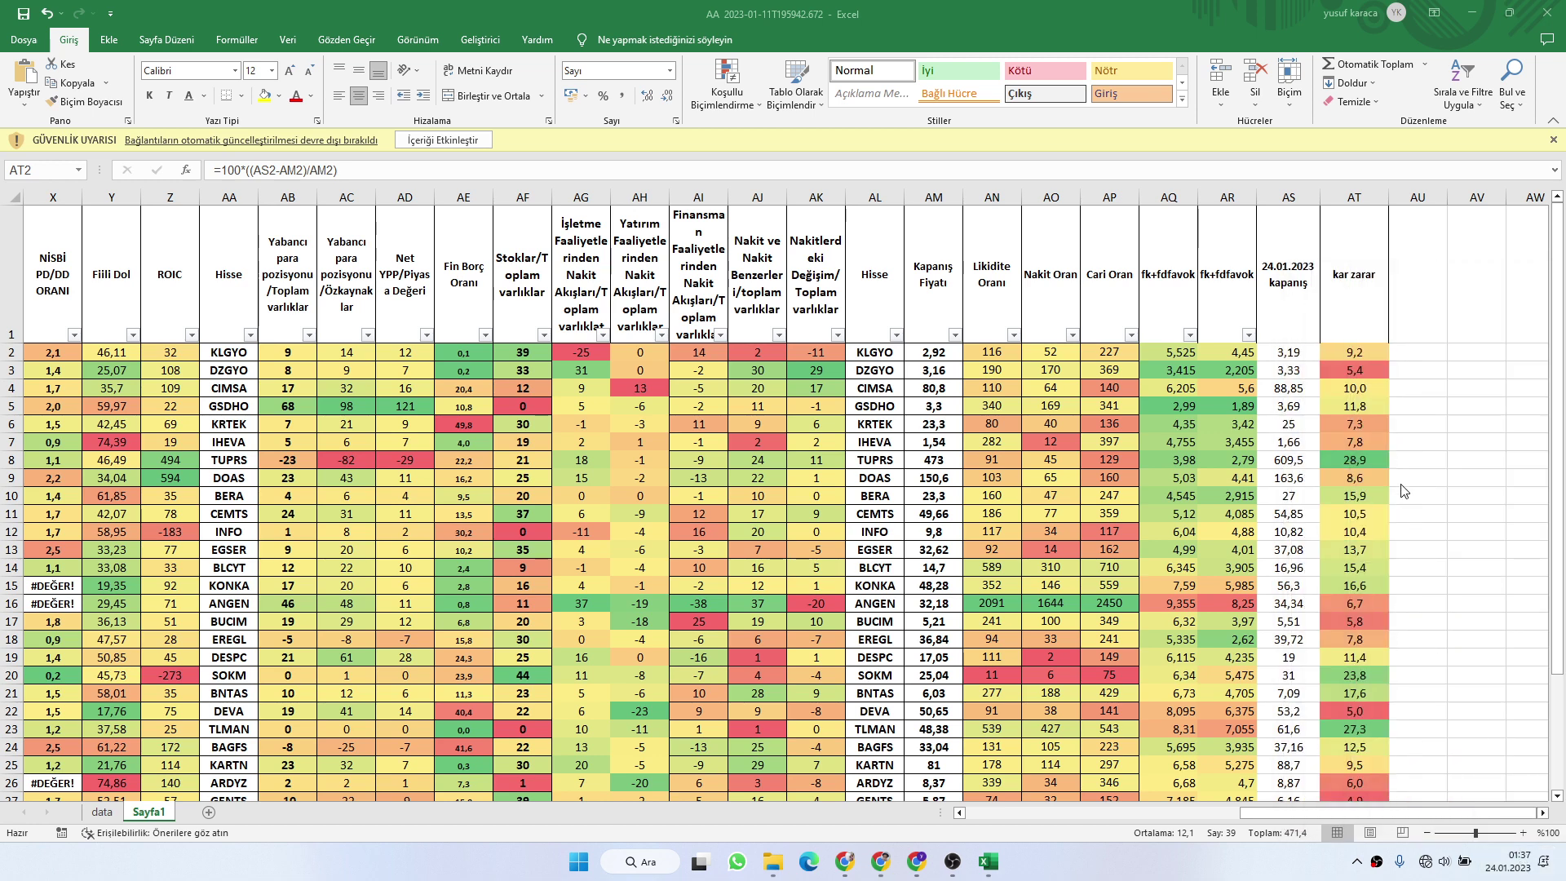
key(ctrl+space)
key(F2)
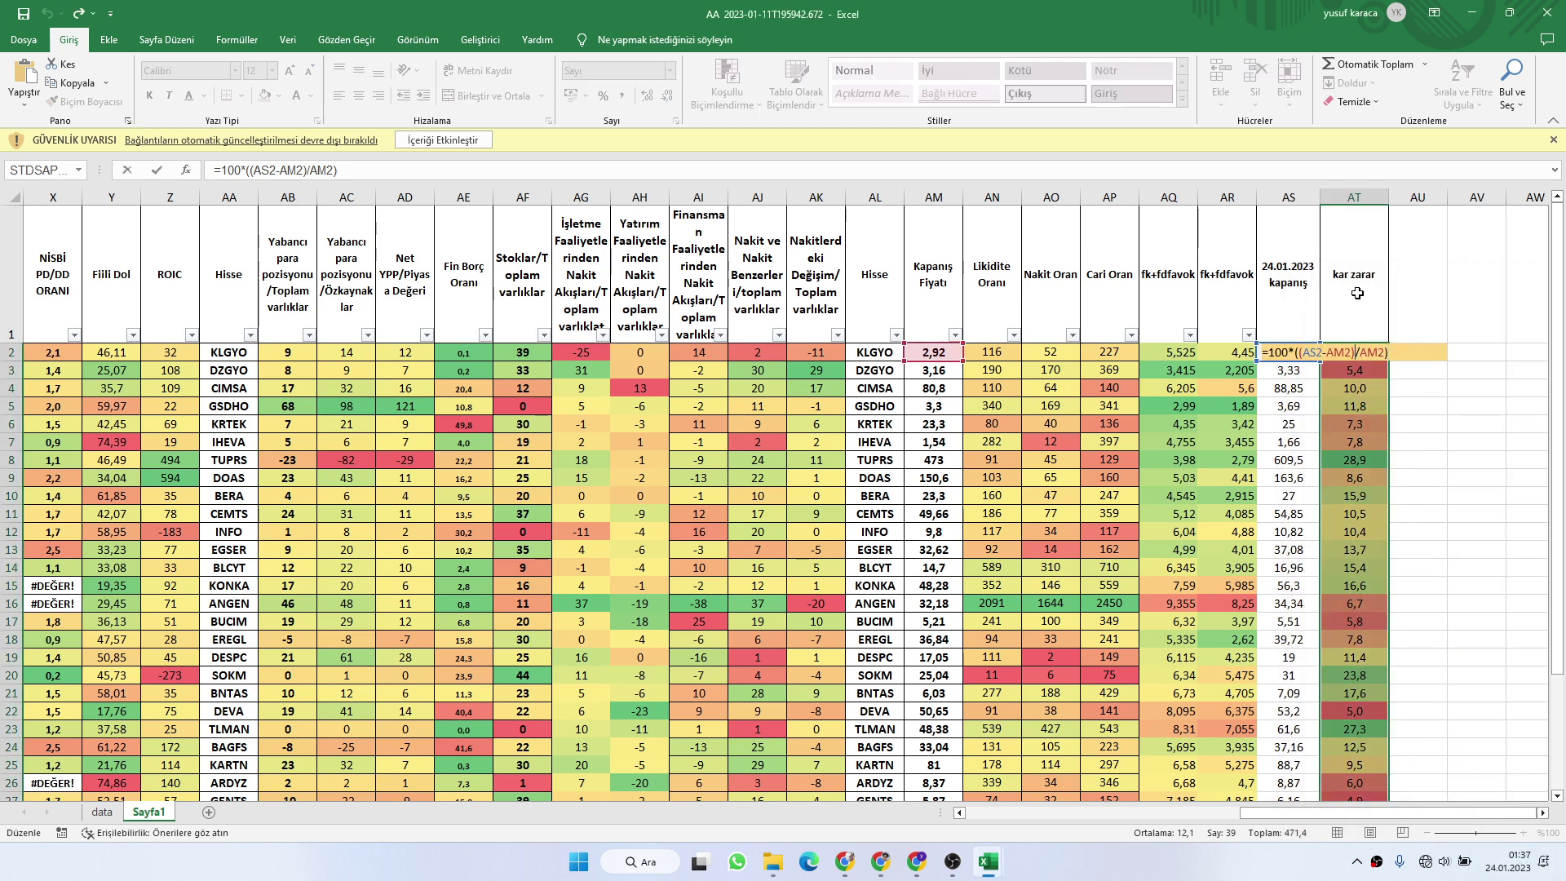
click(1375, 276)
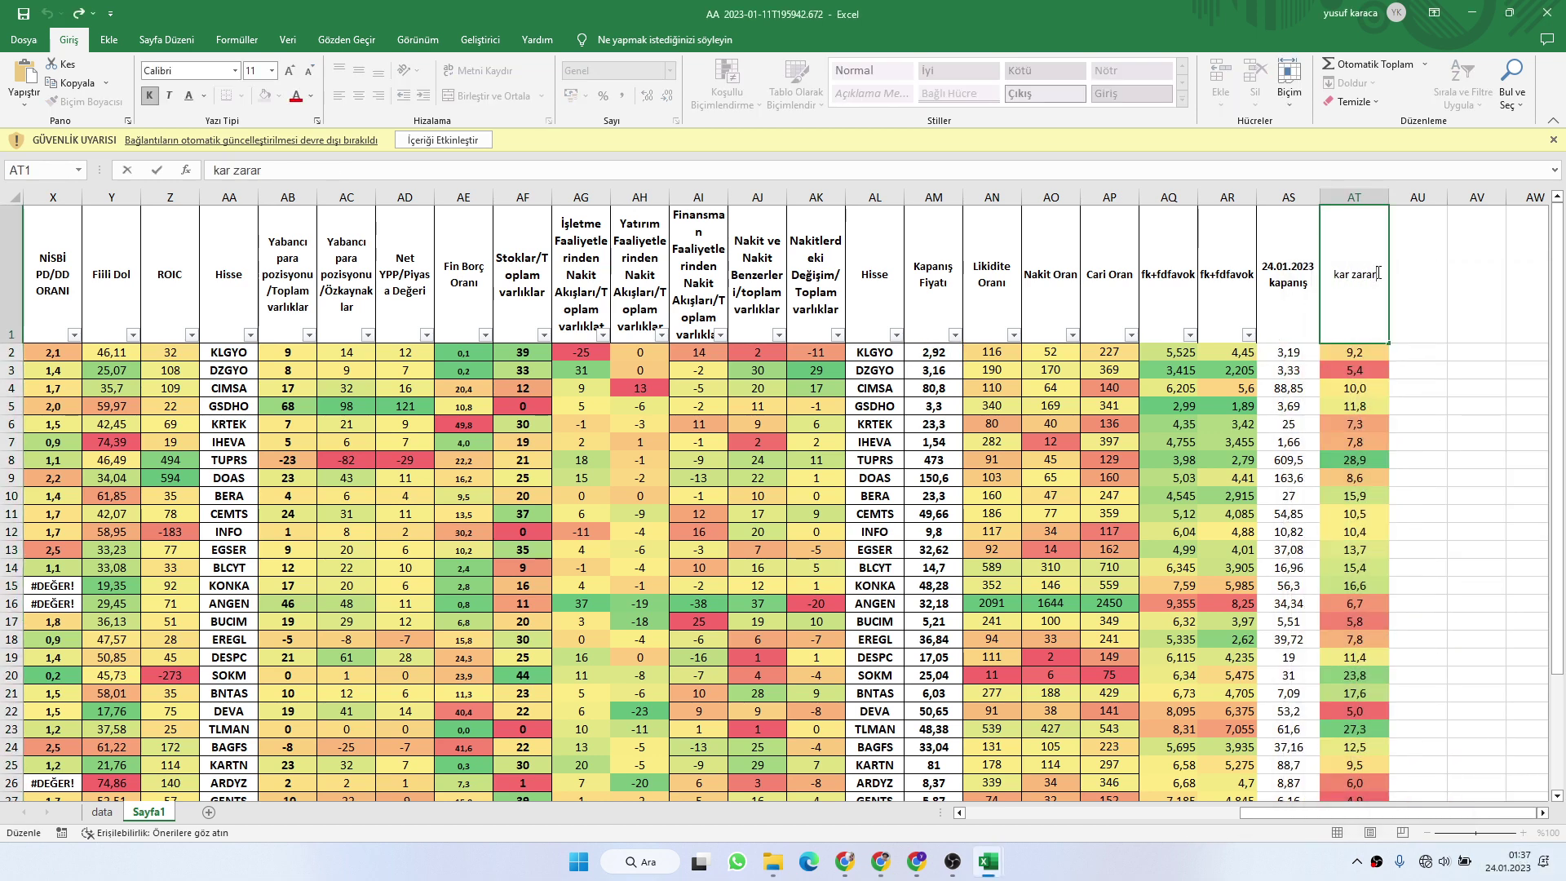
text(2)
key(BackSpace)
key(BackSpace)
text(10 işgünü)
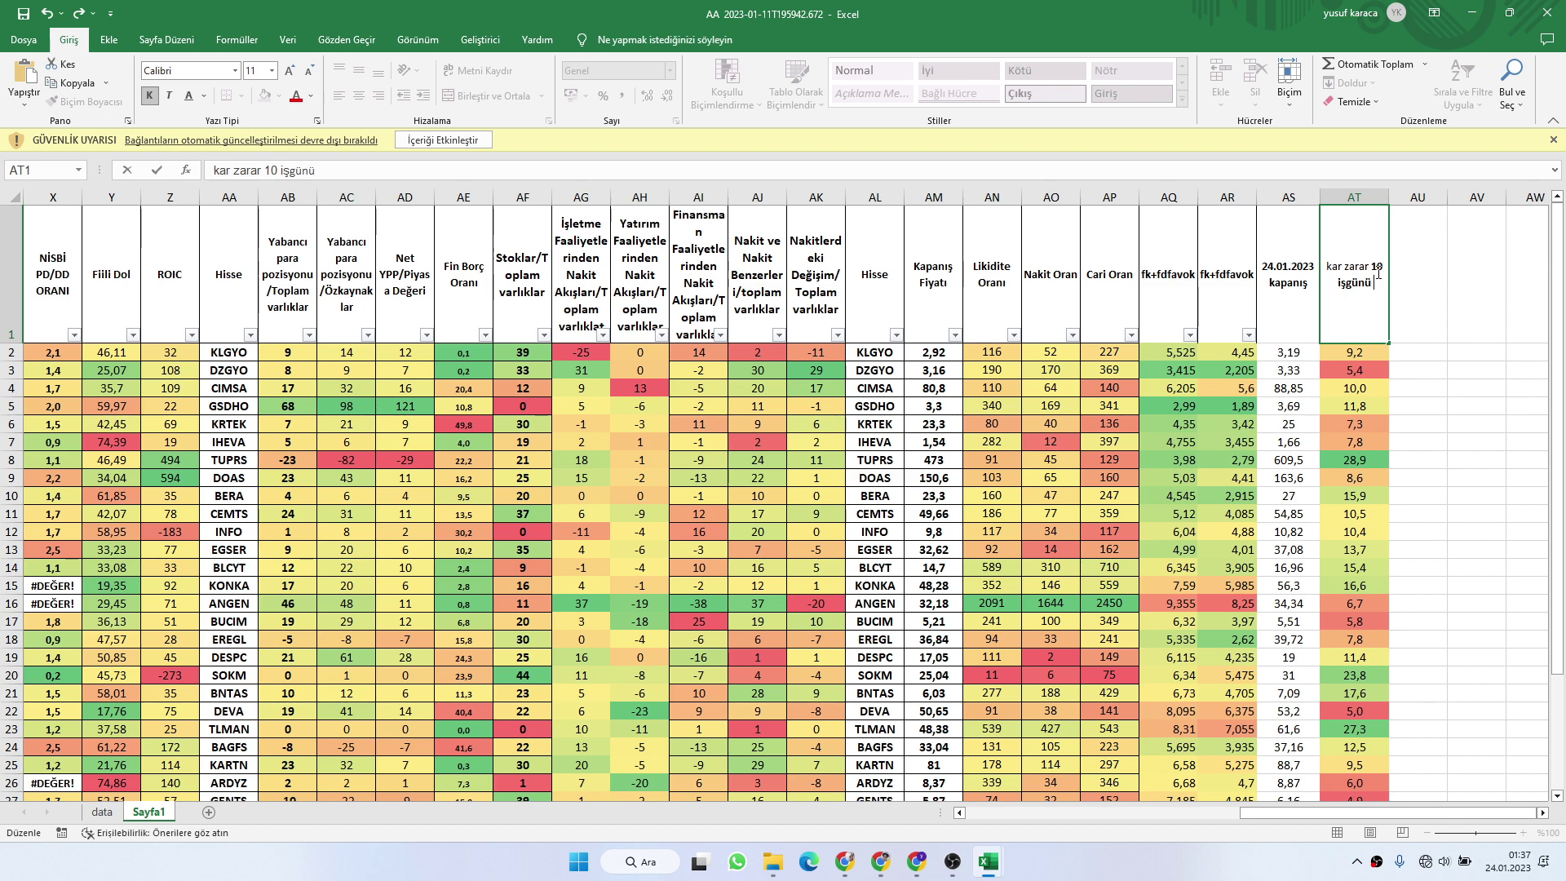
key(Return)
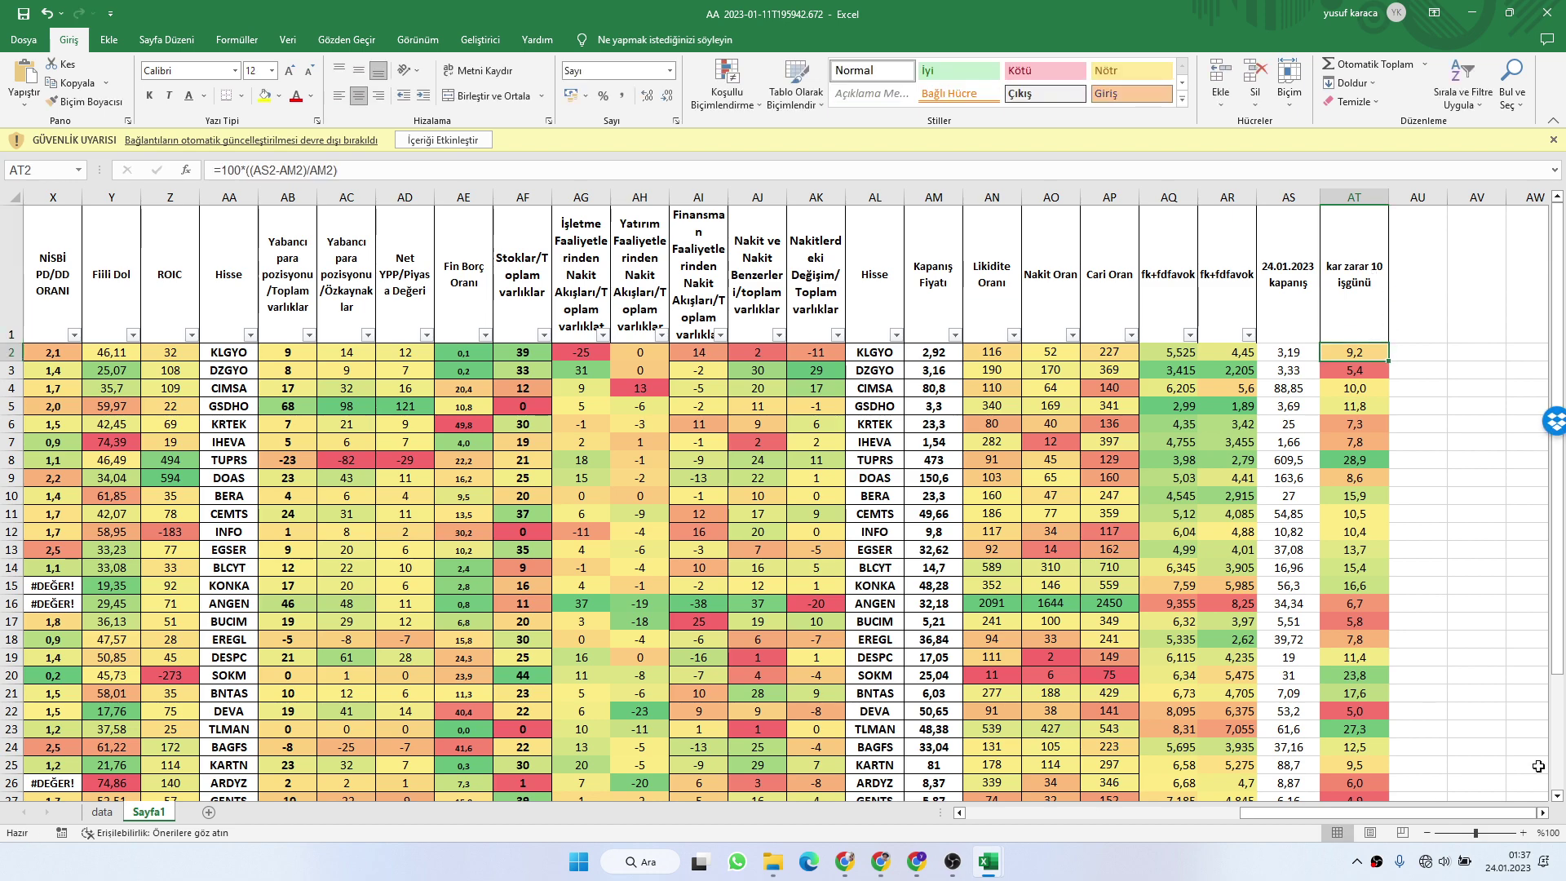
scroll(1517, 762, right, 2)
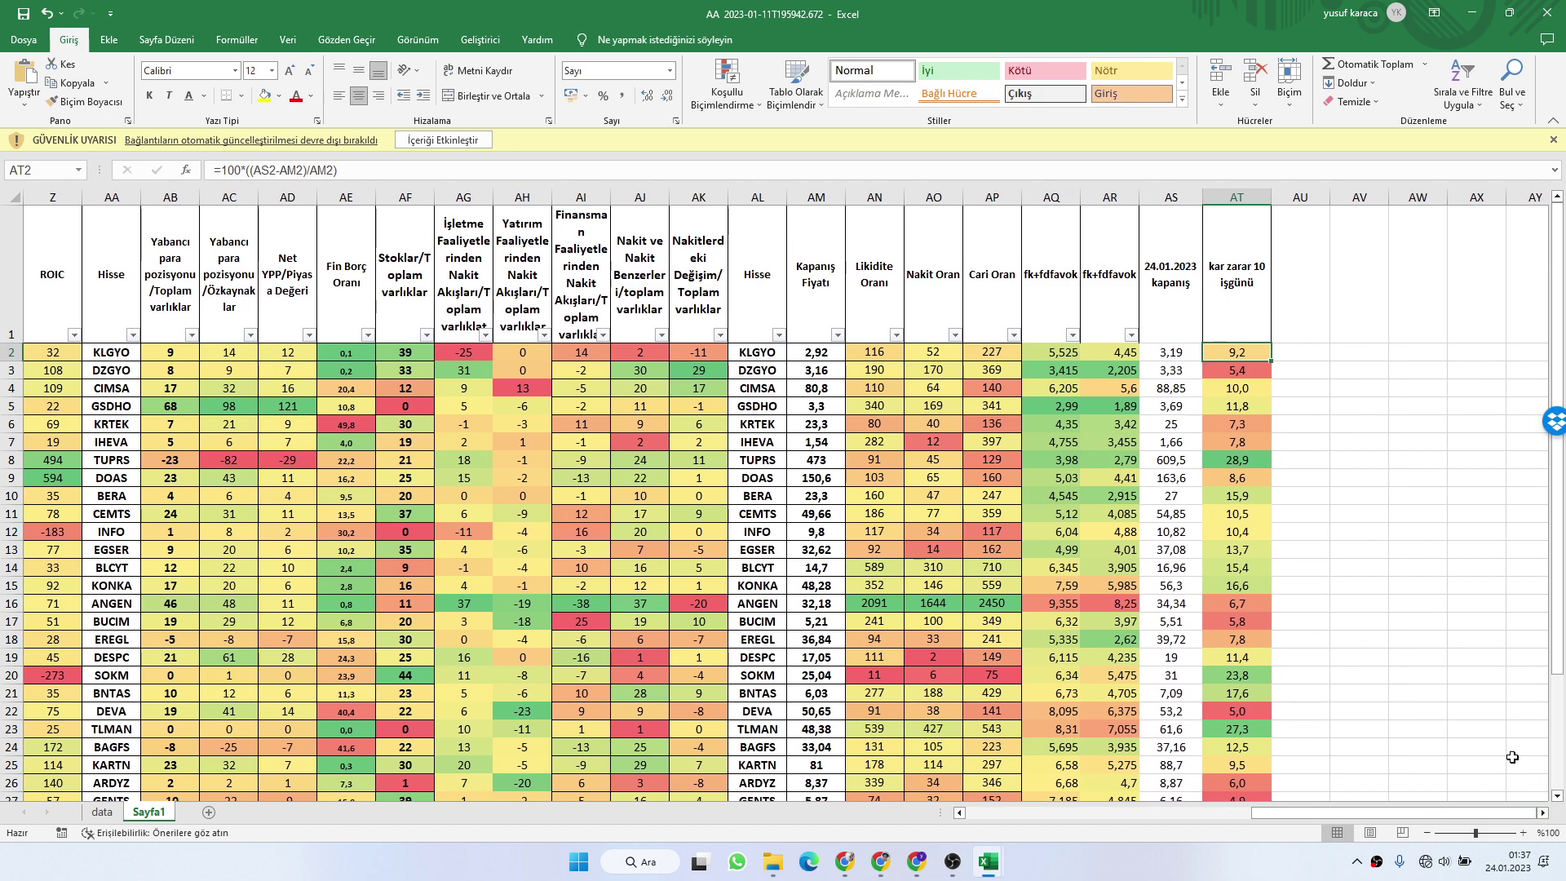
Review the average in AT41 and examine the percentage gains of TLMAN and SOKM in column AT
scroll(1466, 625, down, 5)
click(1243, 647)
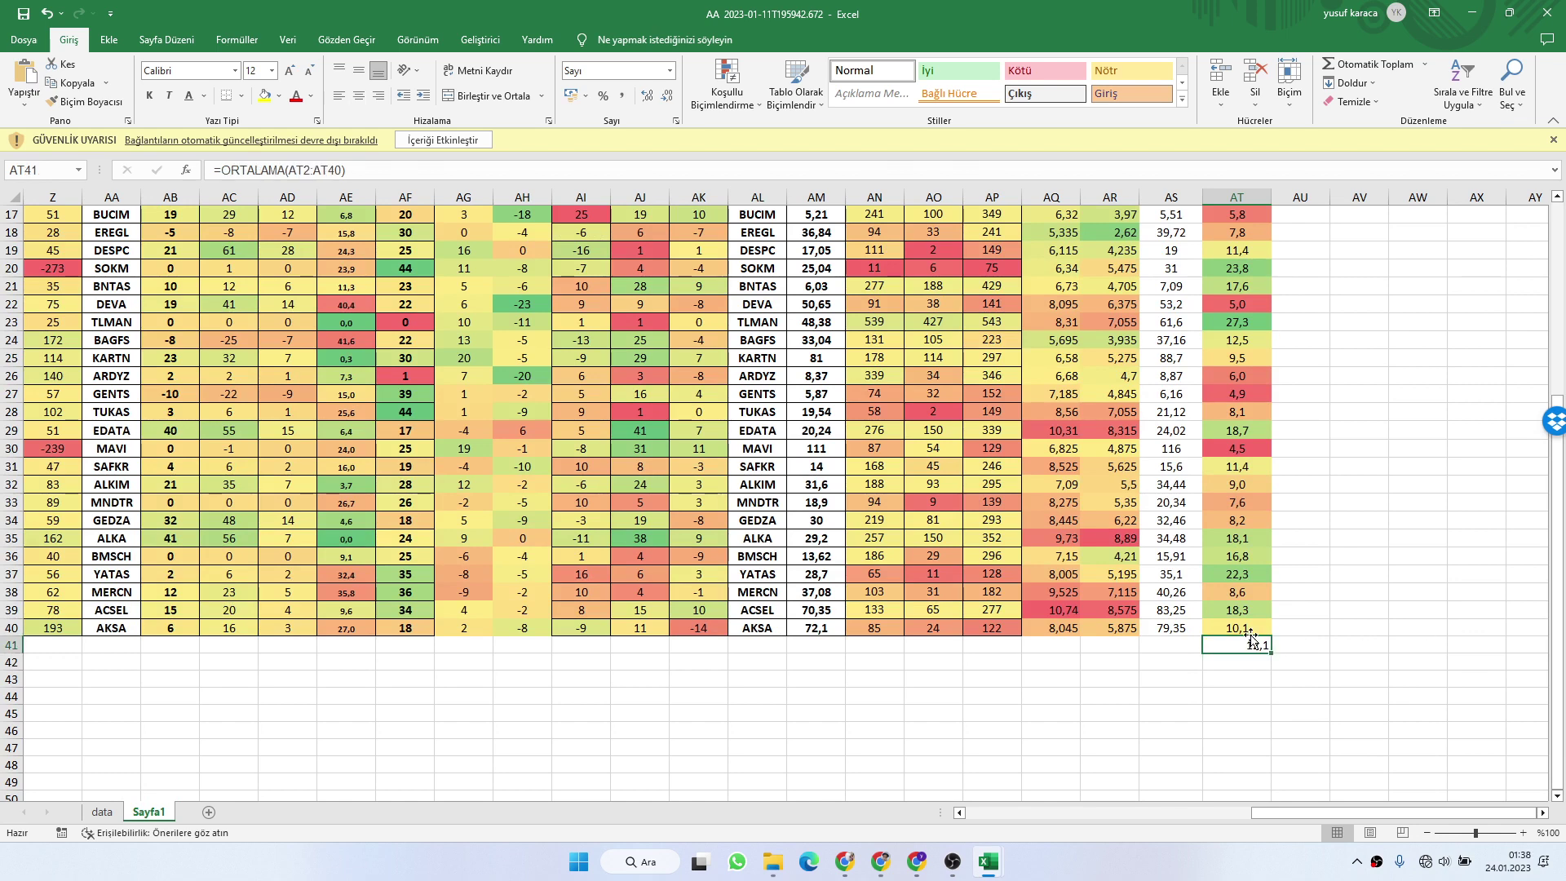
scroll(1364, 629, up, 5)
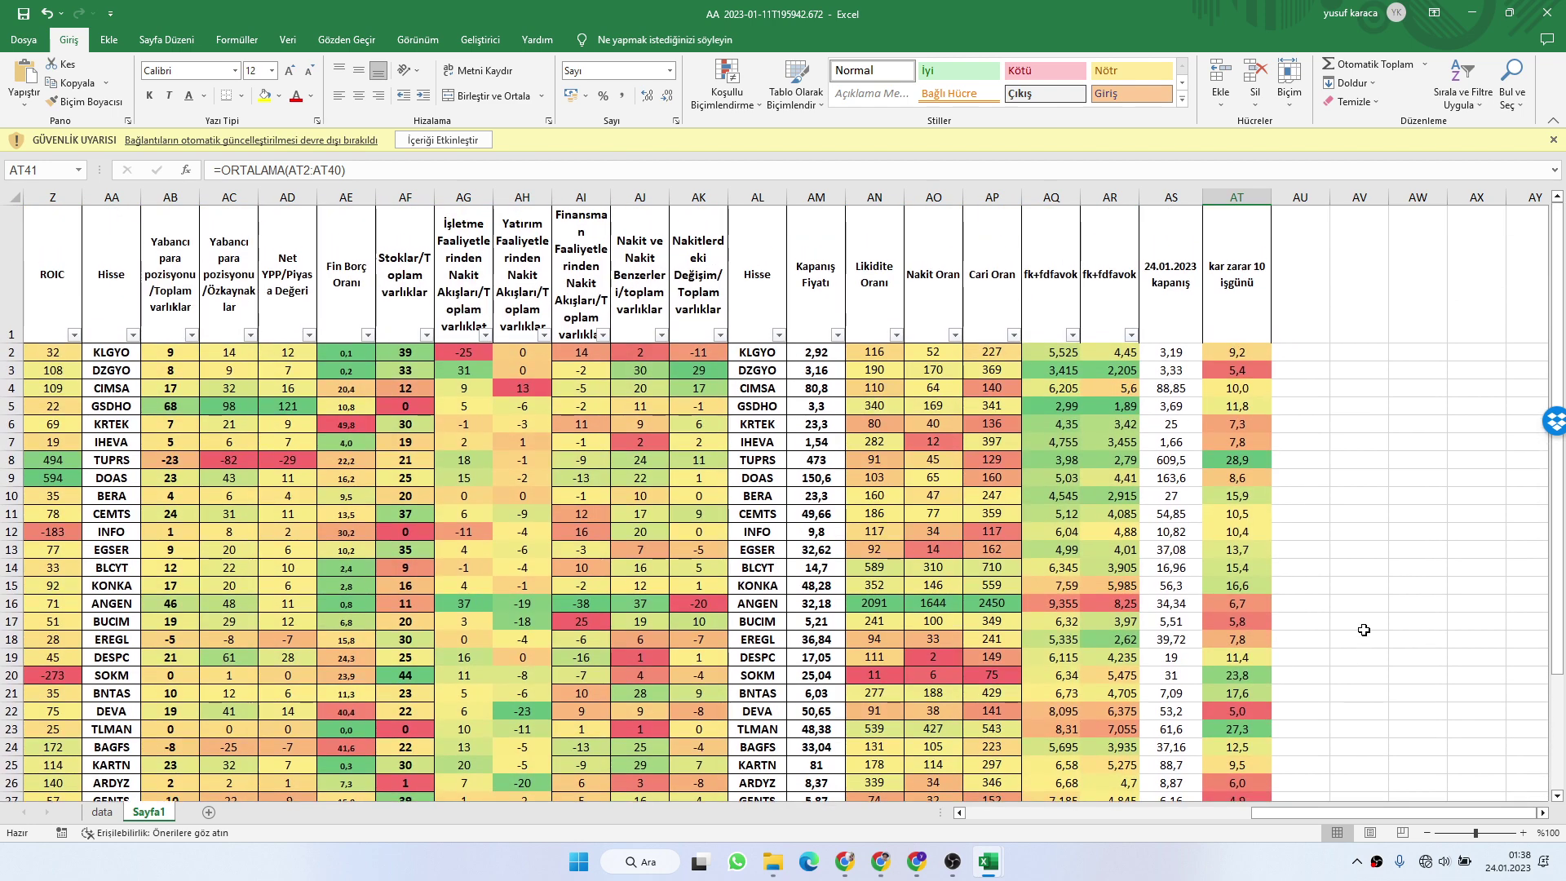
scroll(1364, 630, down, 3)
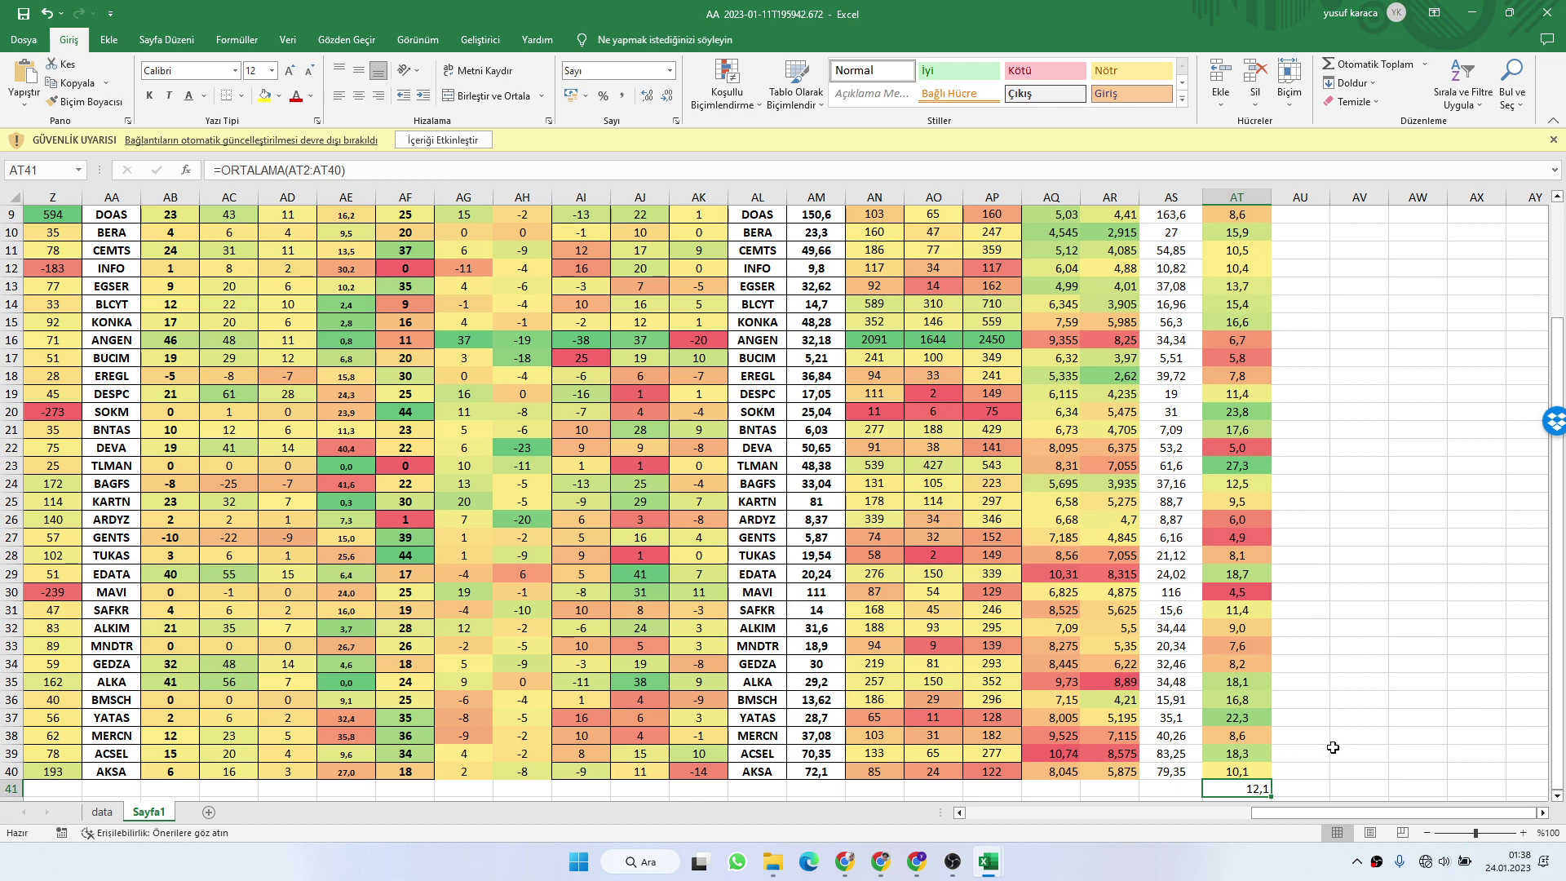
click(1222, 467)
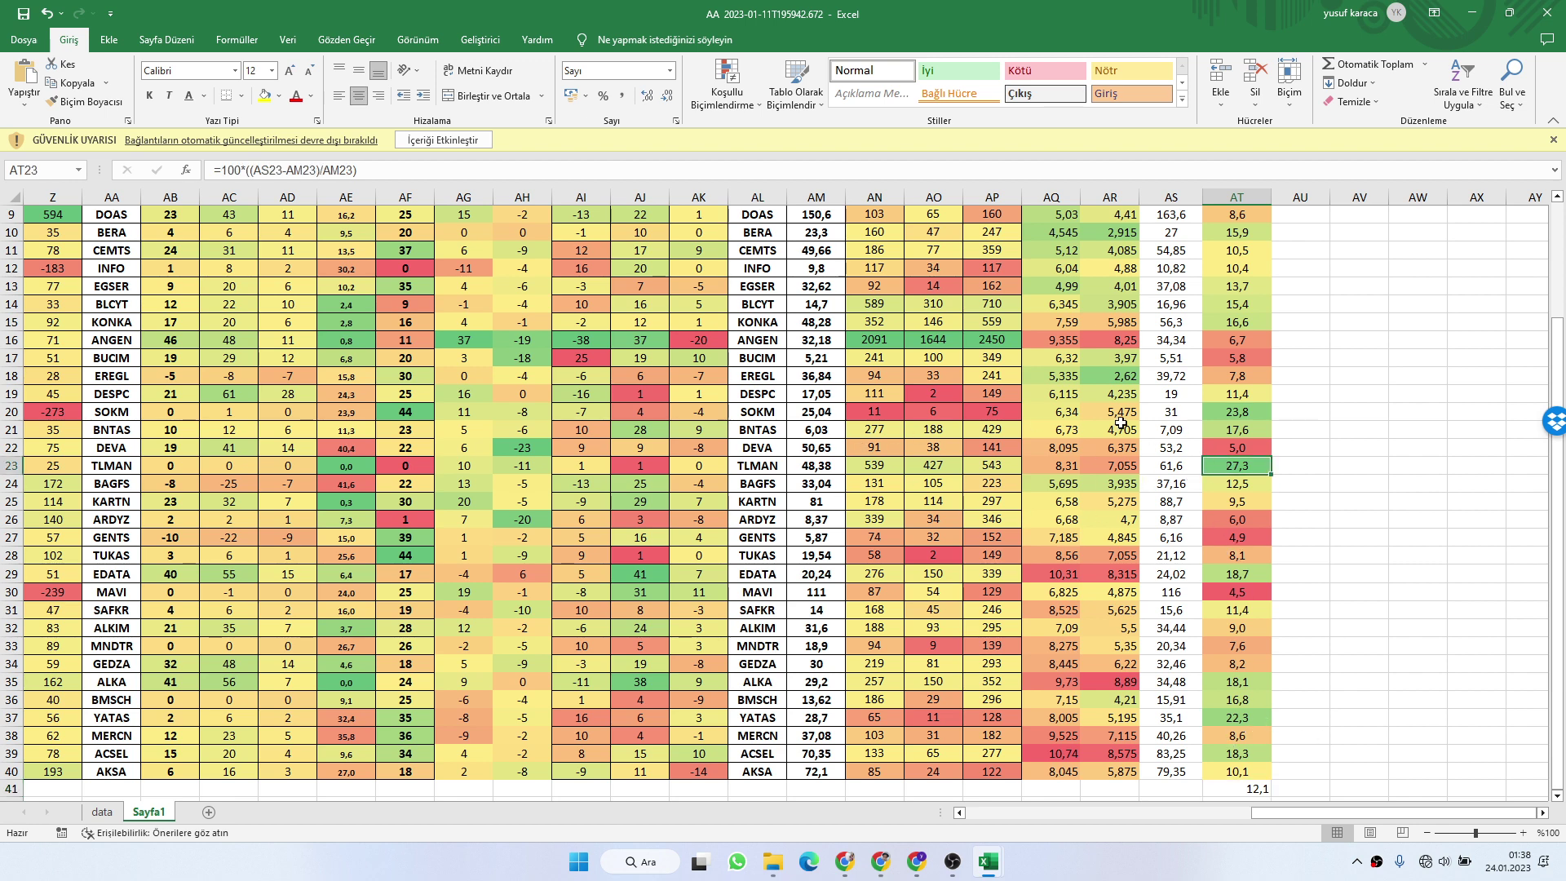
click(1226, 413)
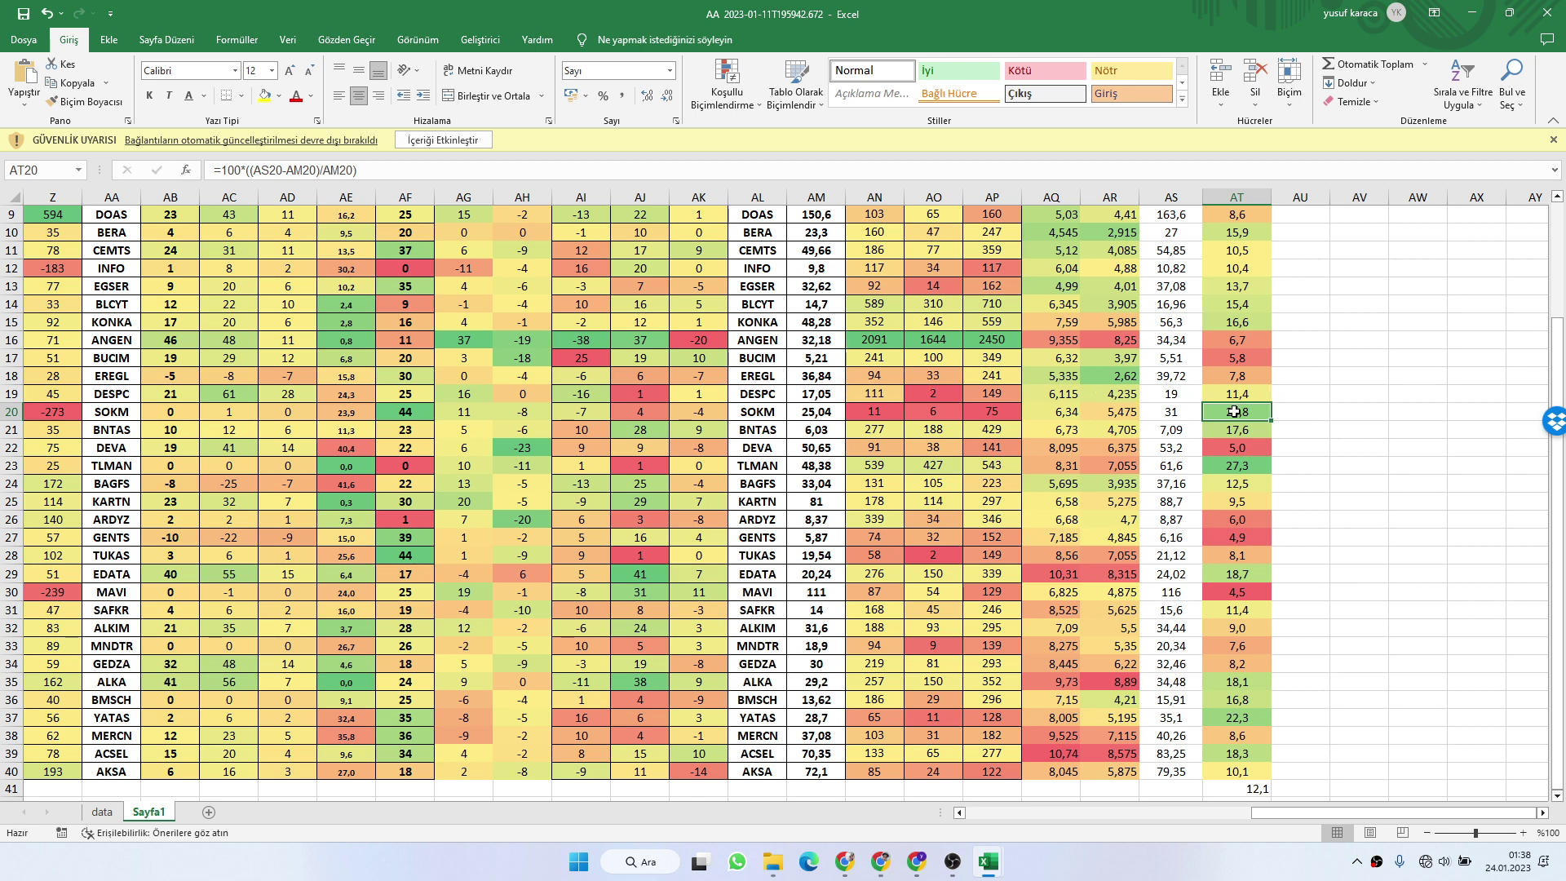
scroll(1261, 449, up, 3)
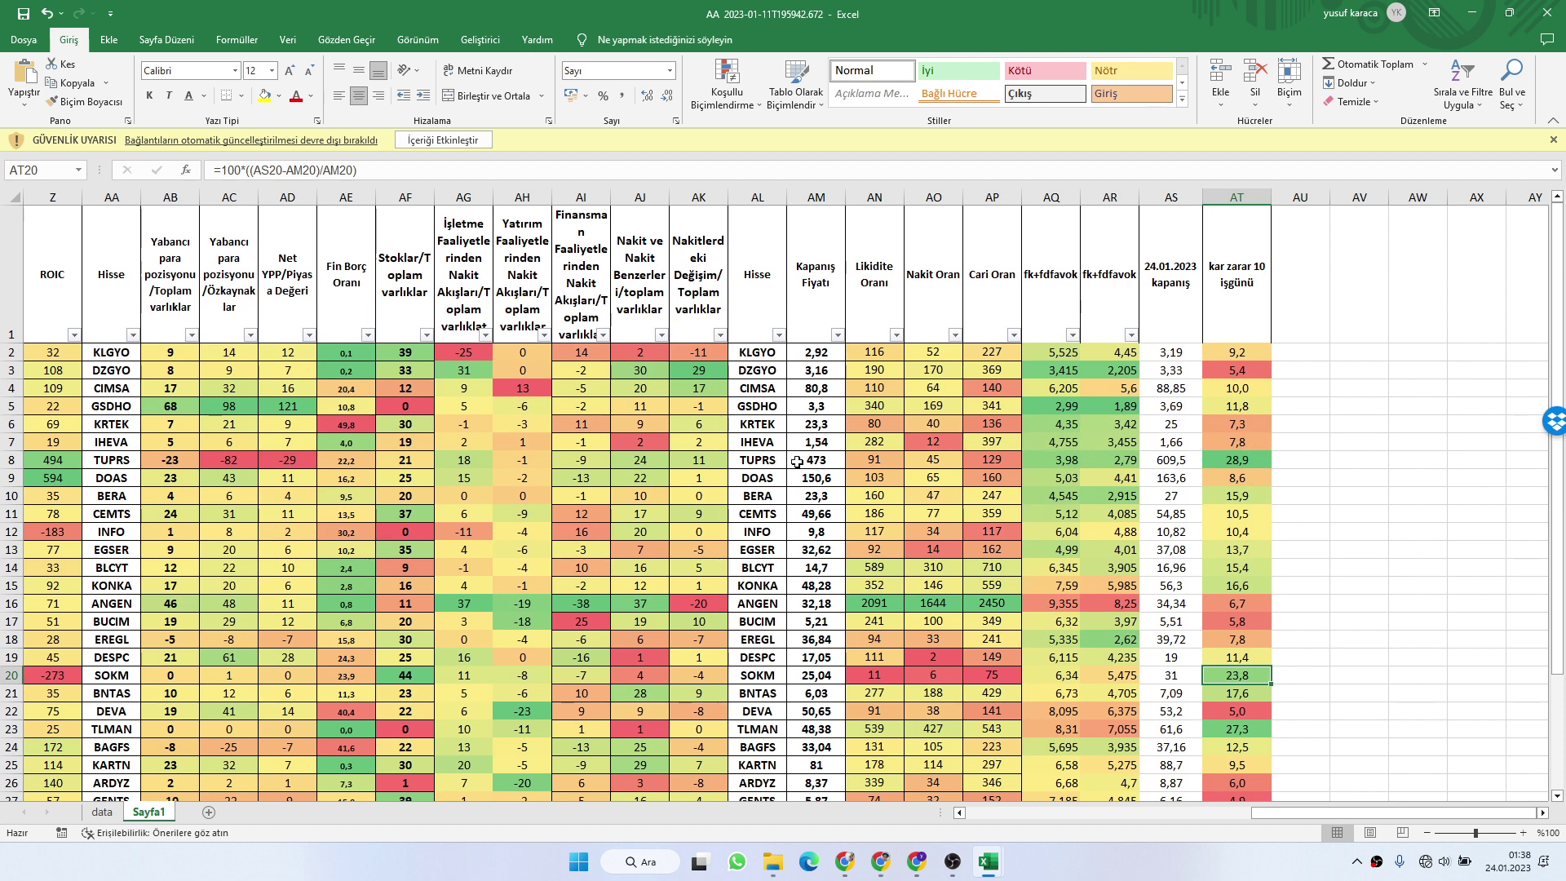
Examine the 10-business-day percentage results of TUPRS, DOAS, EREGL and TLMAN, and look over the remaining stocks down to row 41
click(1249, 461)
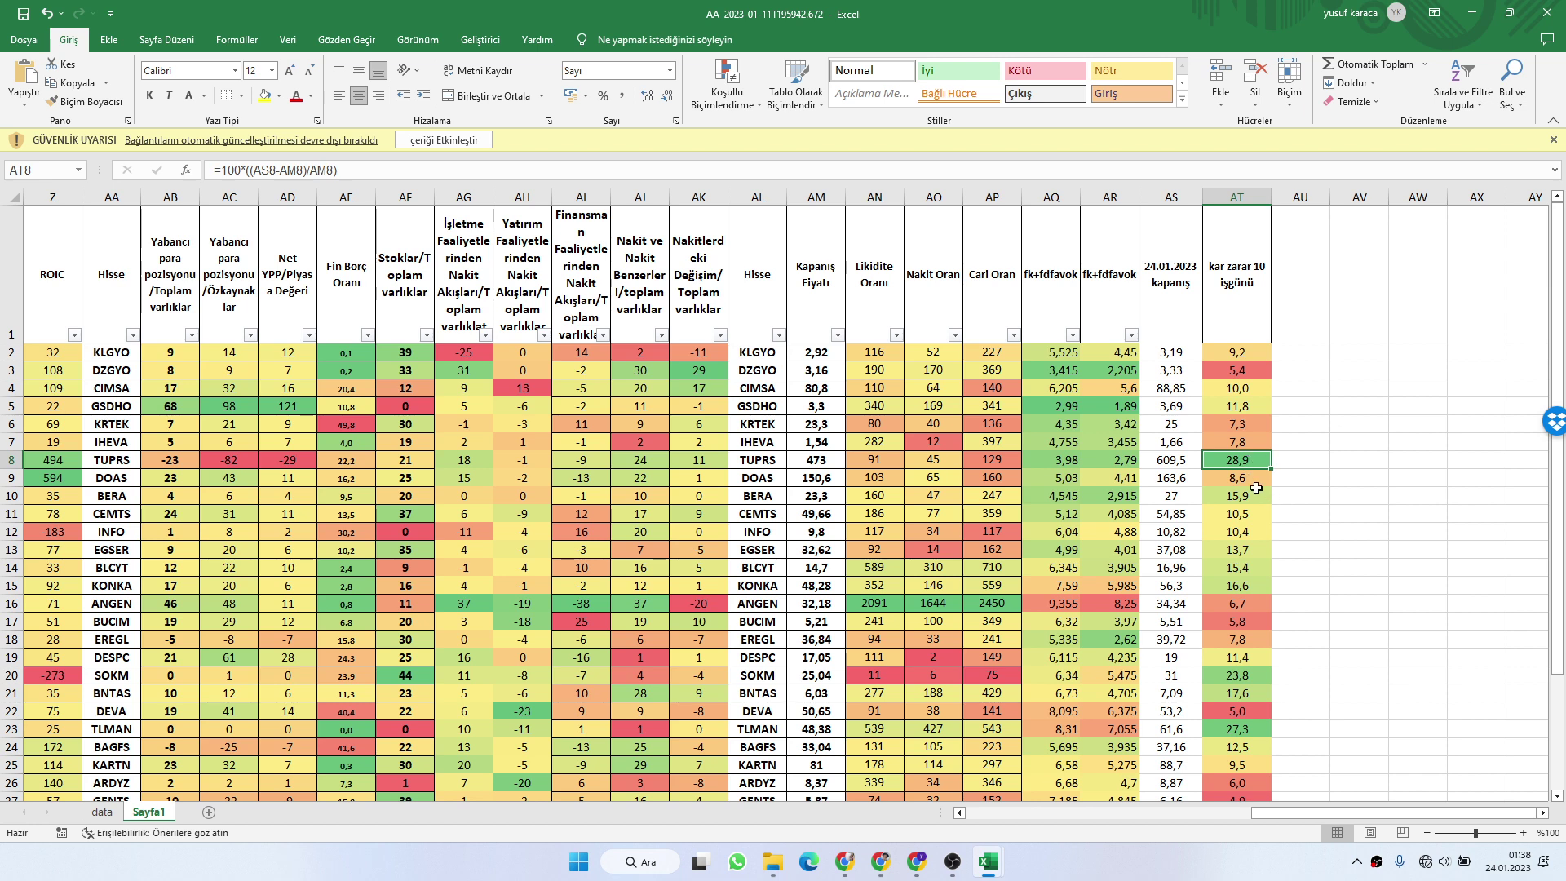
click(1243, 483)
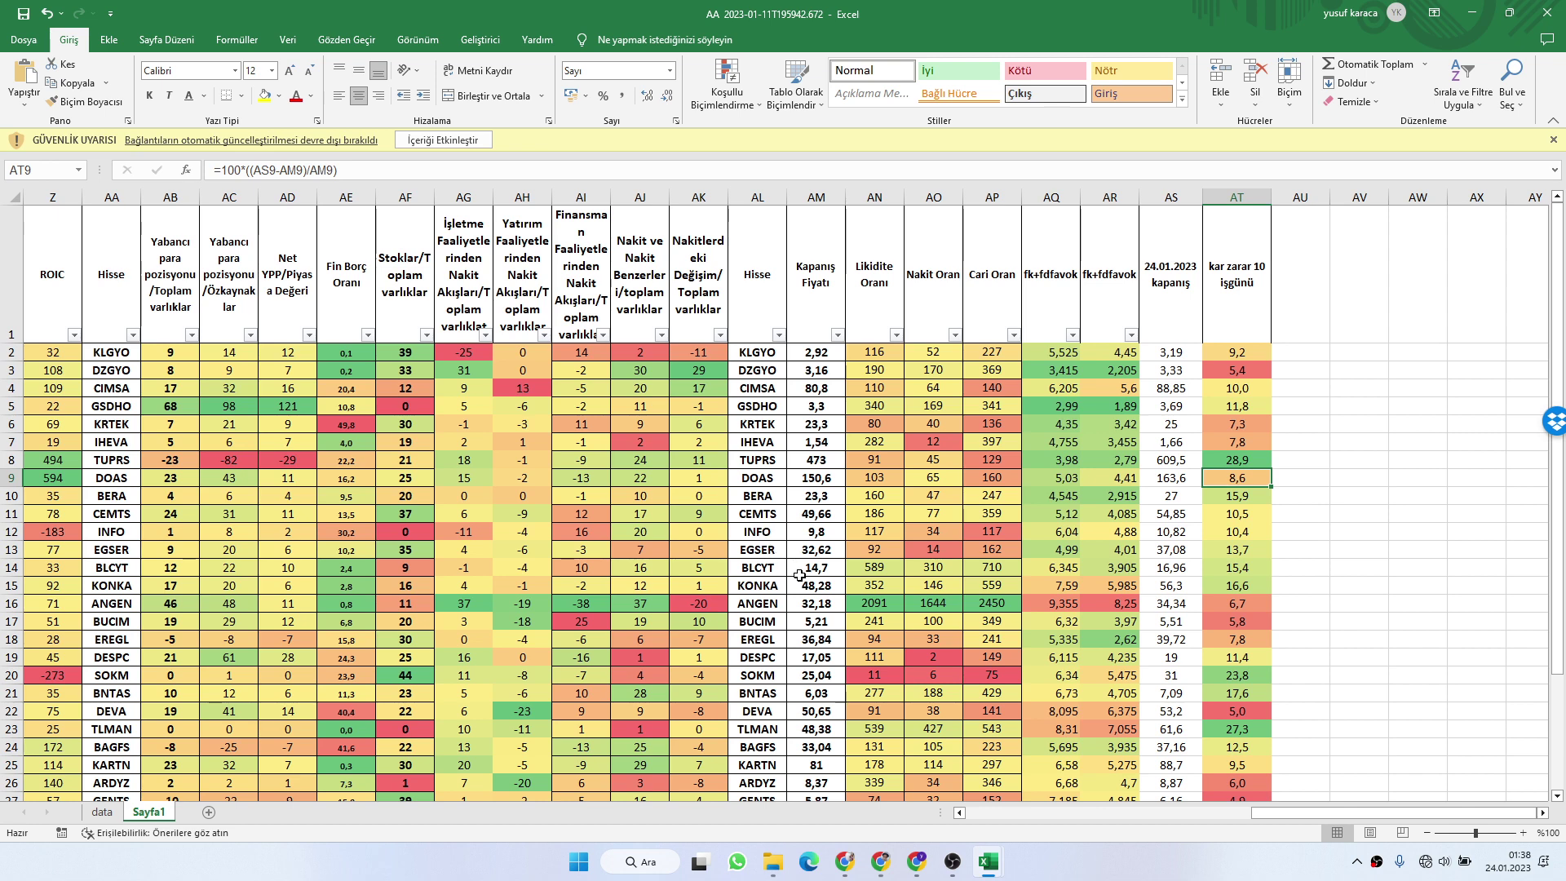
click(1222, 641)
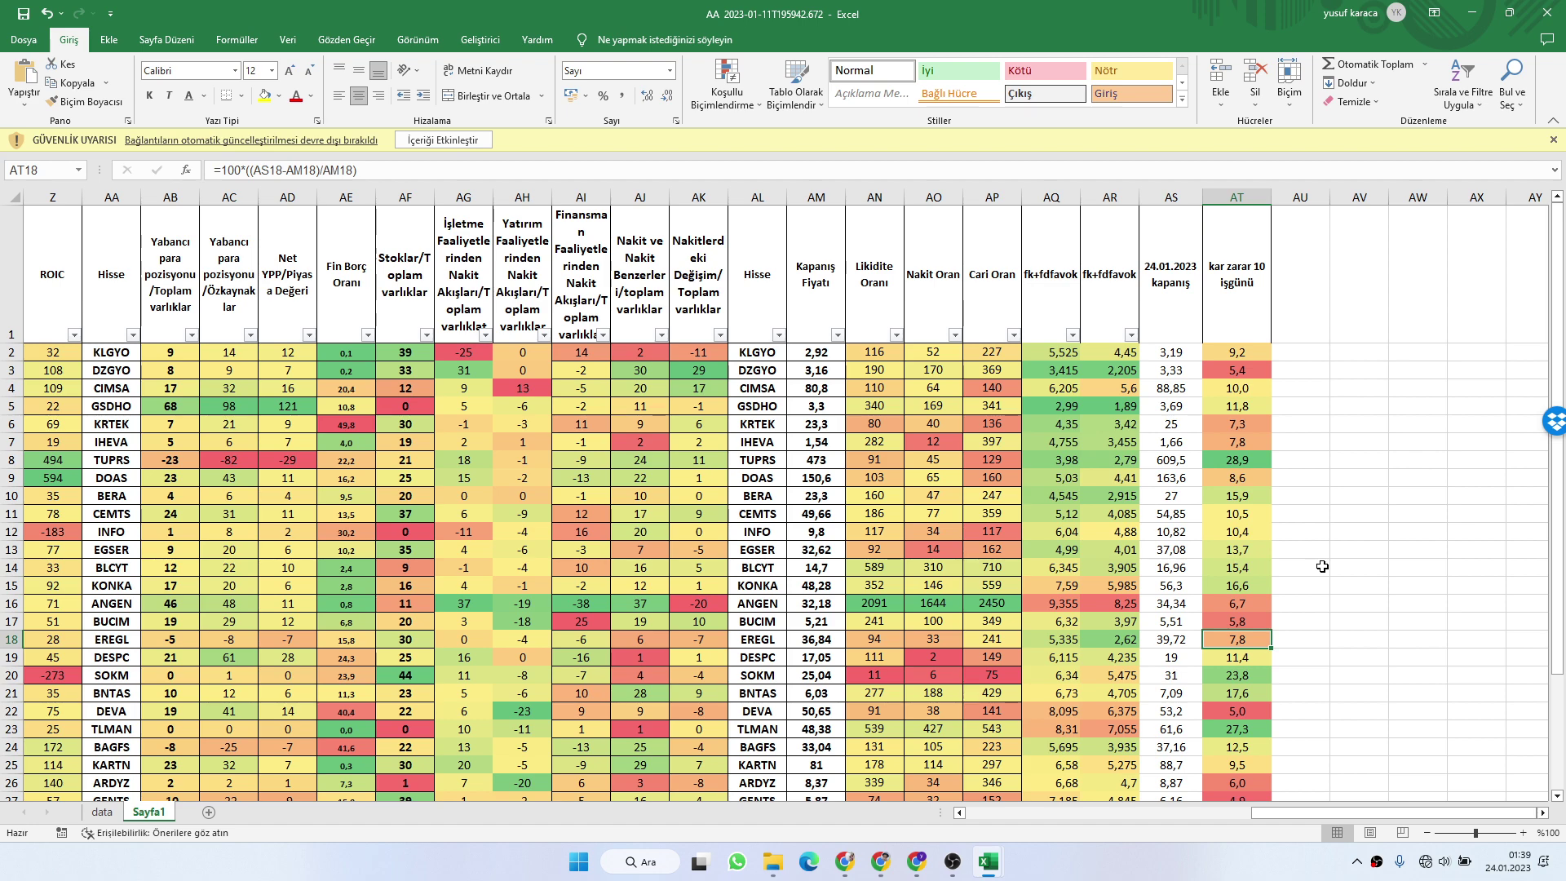
scroll(1323, 566, down, 3)
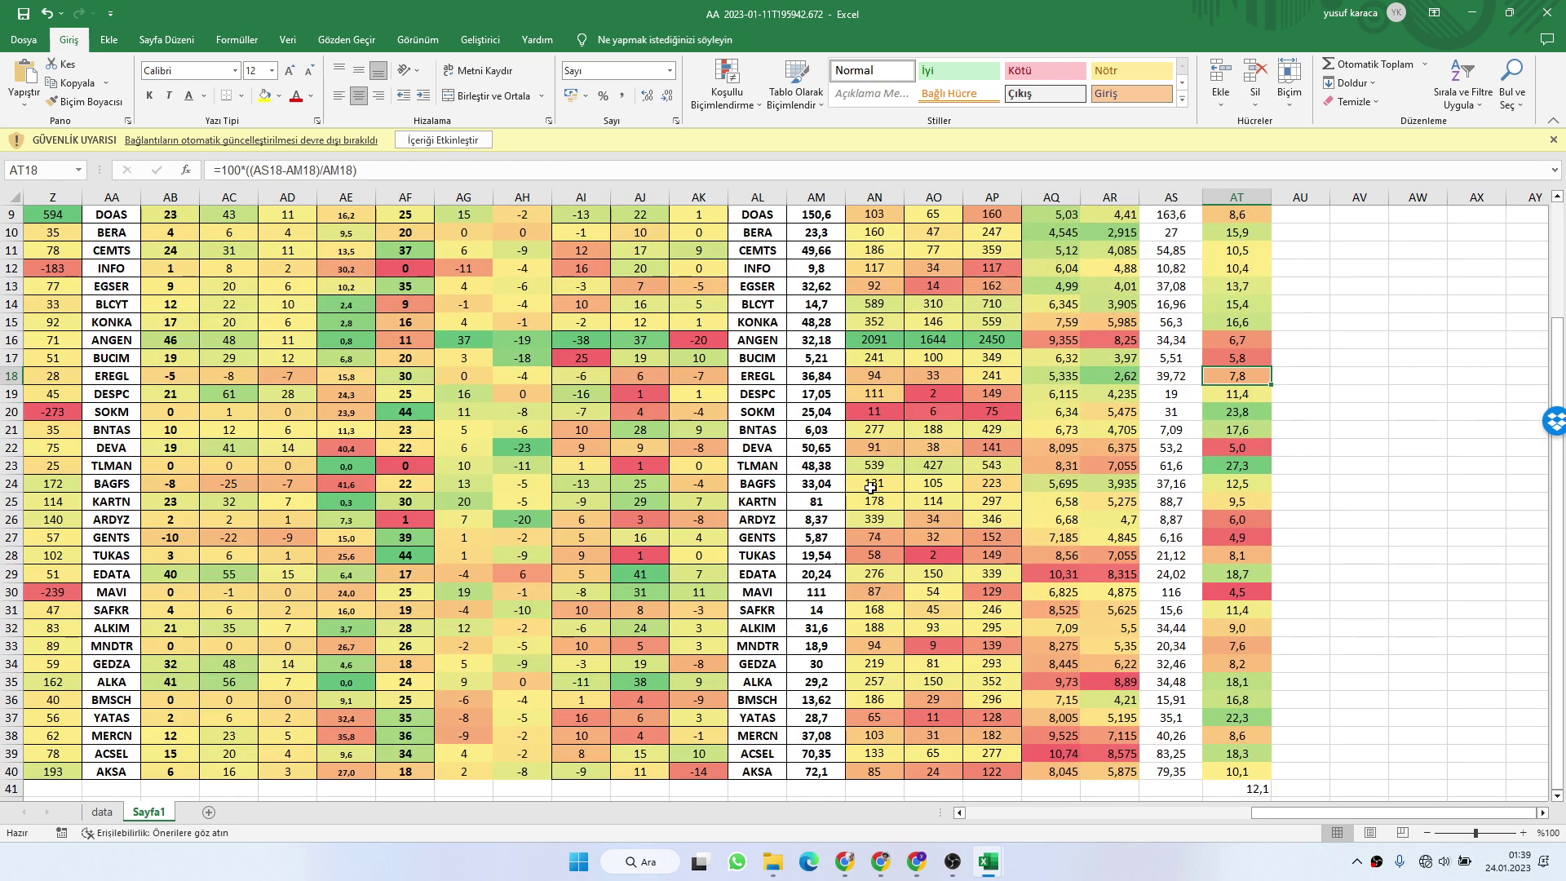
click(1235, 464)
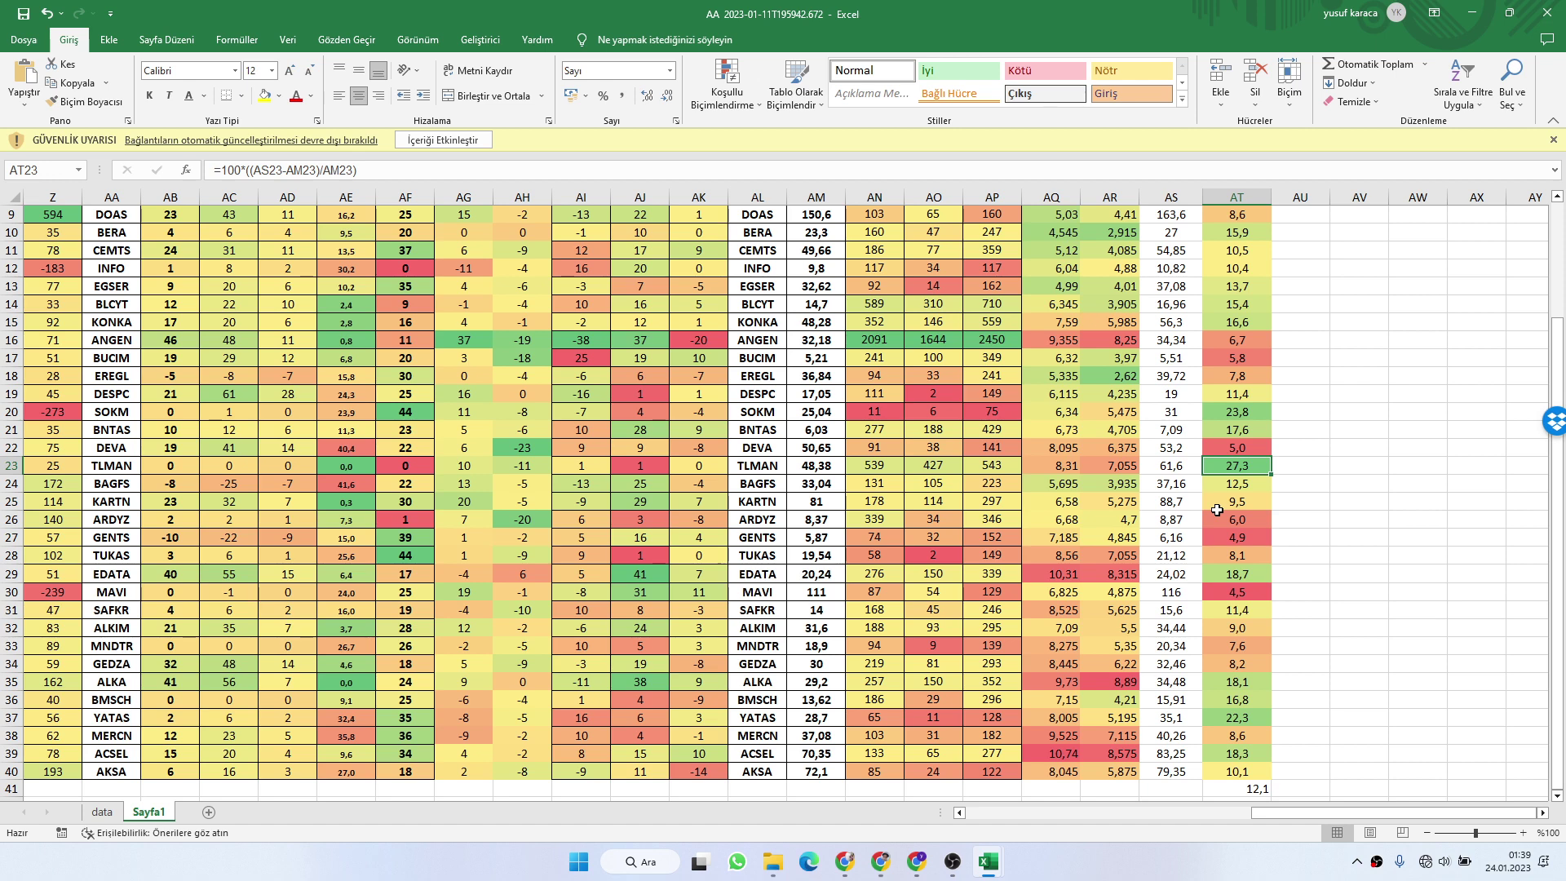
scroll(1217, 510, down, 3)
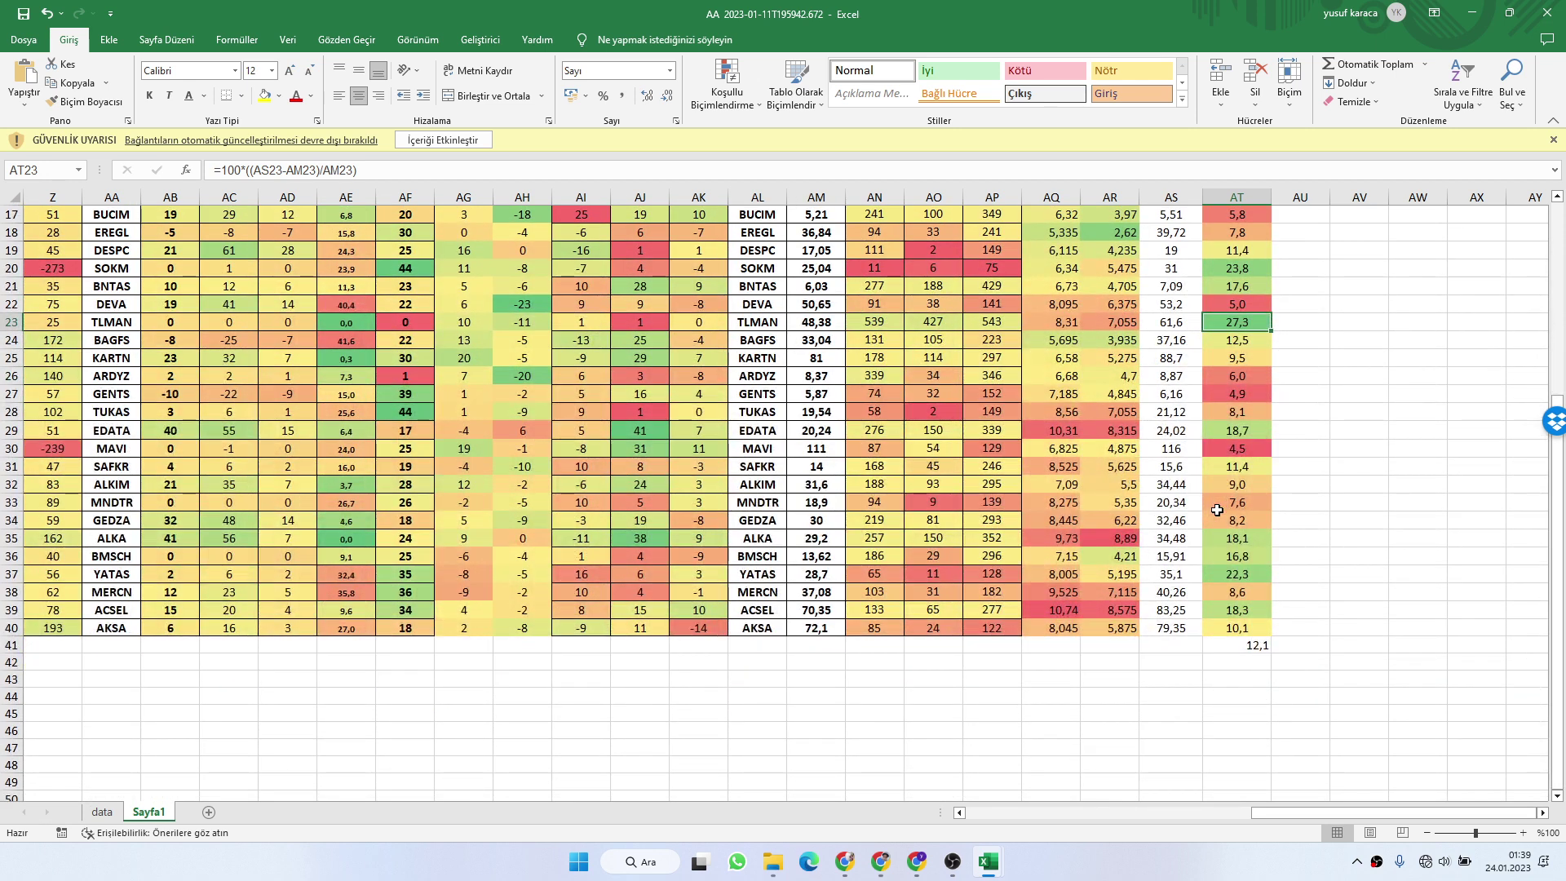
scroll(1181, 620, up, 5)
scroll(1175, 596, down, 5)
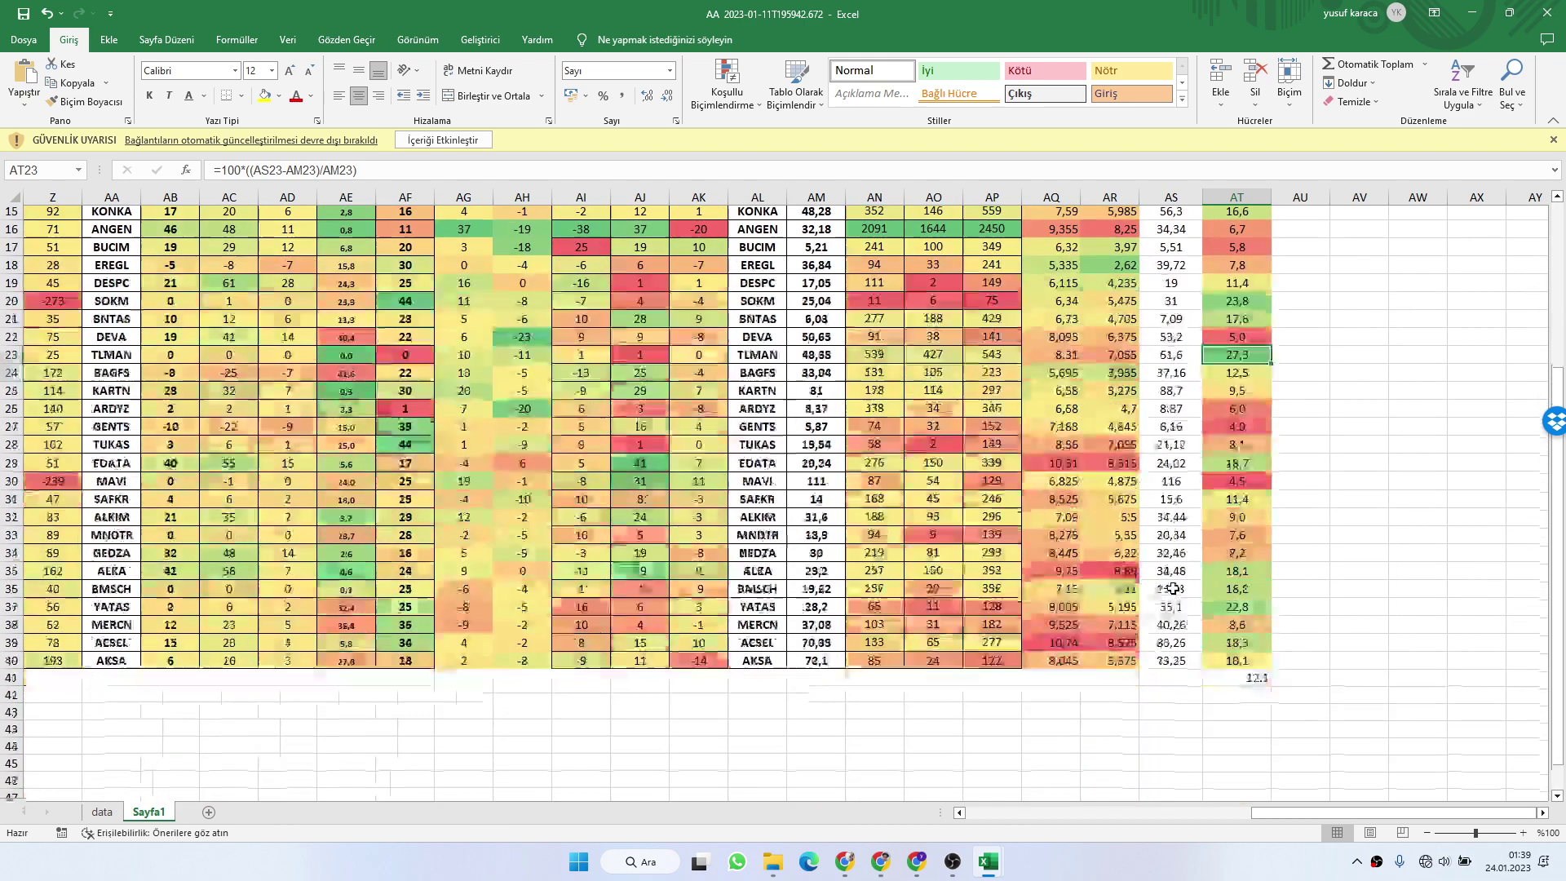